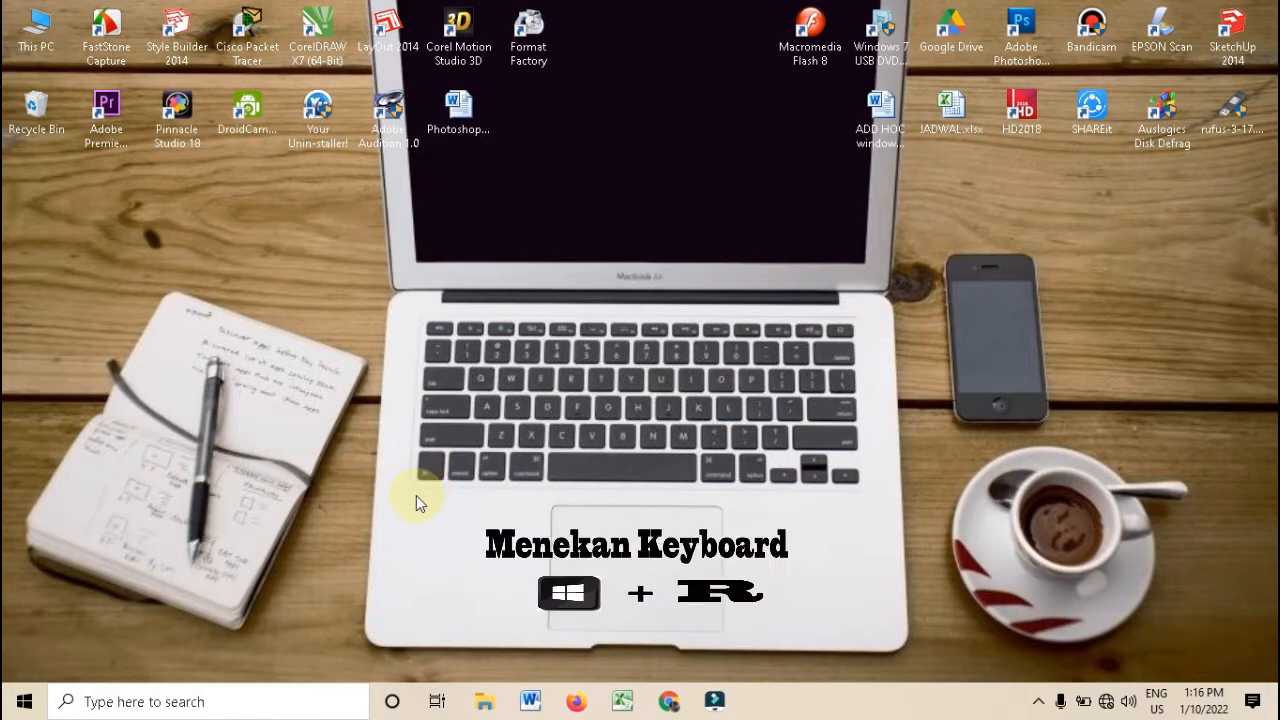
Step: Open the temp folder with the Run command "temp", check its contents for files to delete, and close it
key(super+r)
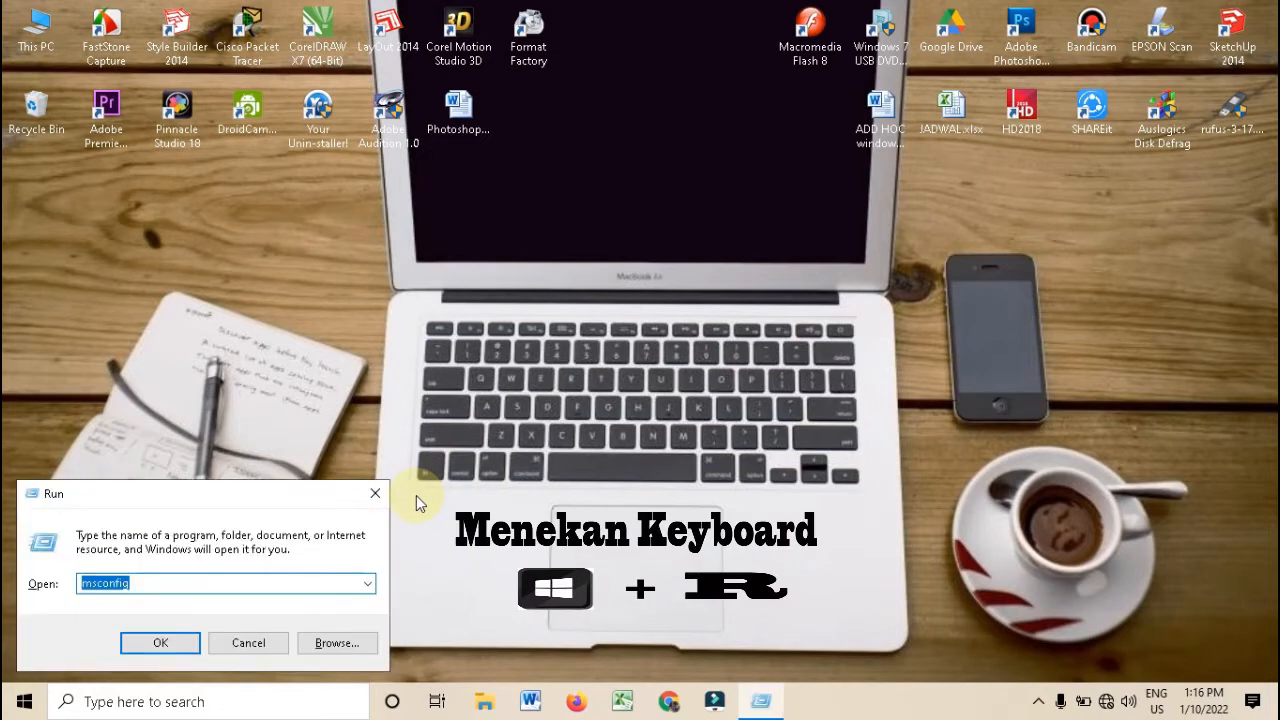
text(te)
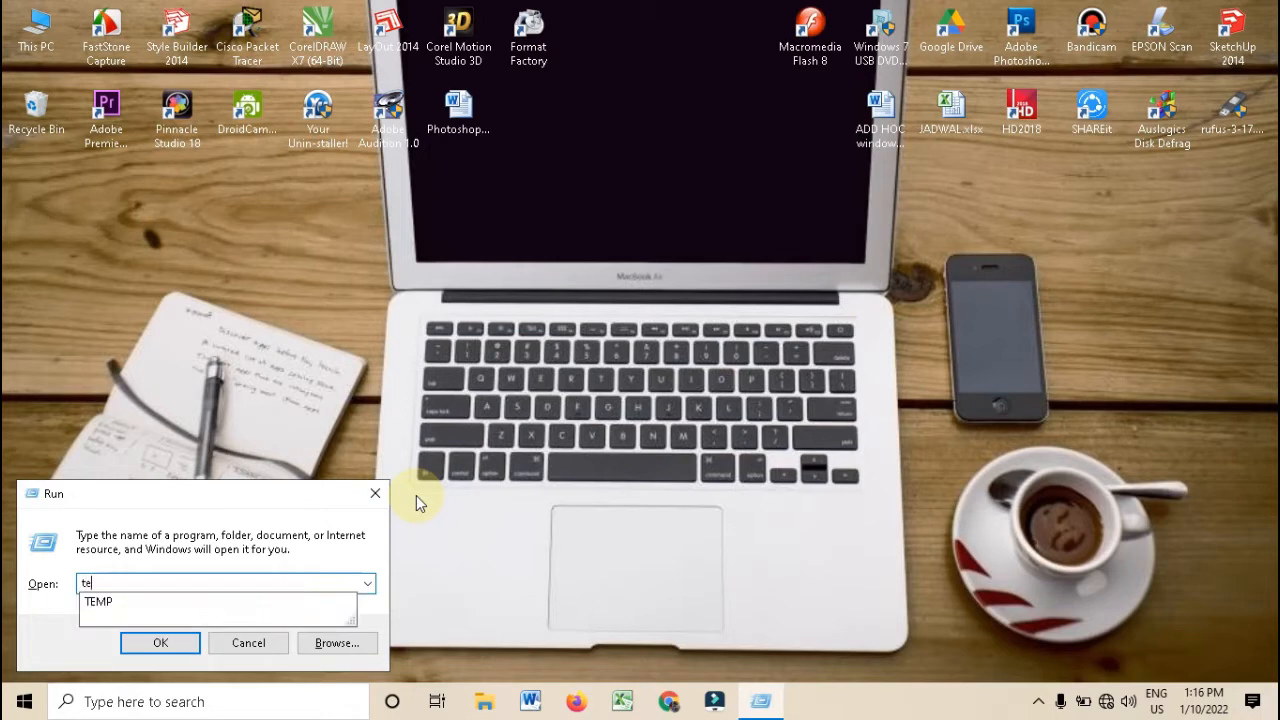
text(mp)
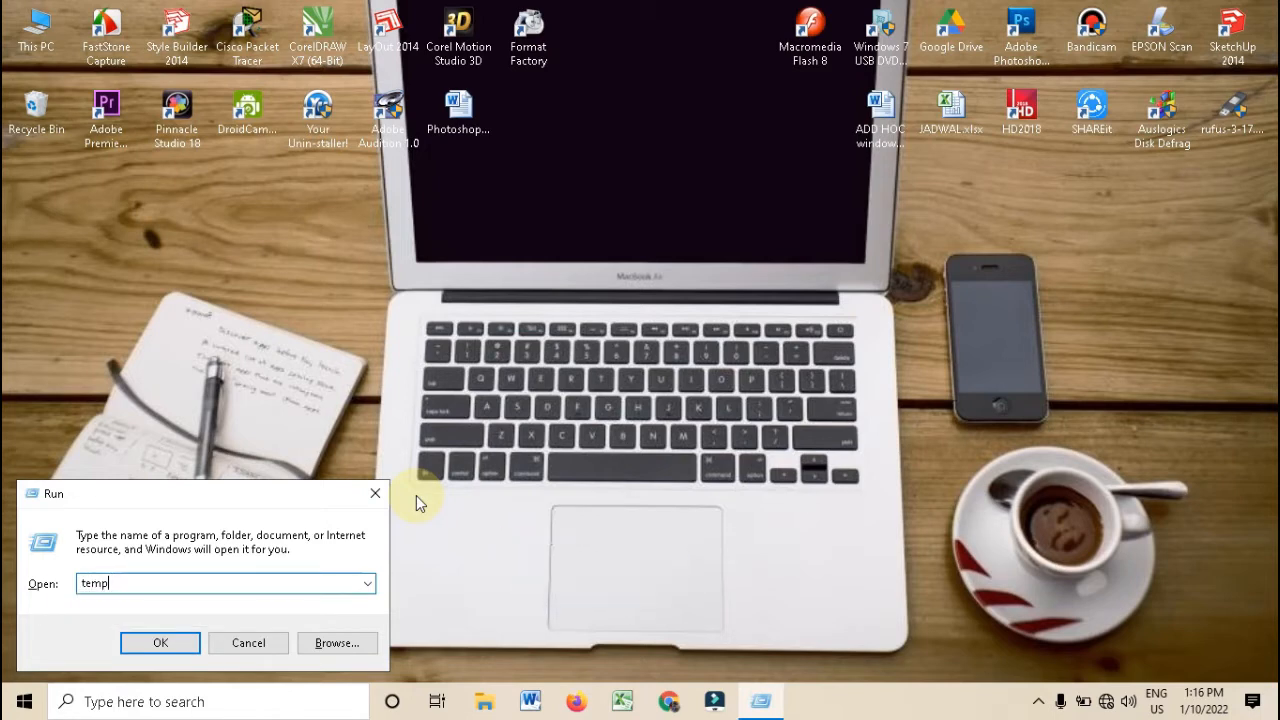
key(Return)
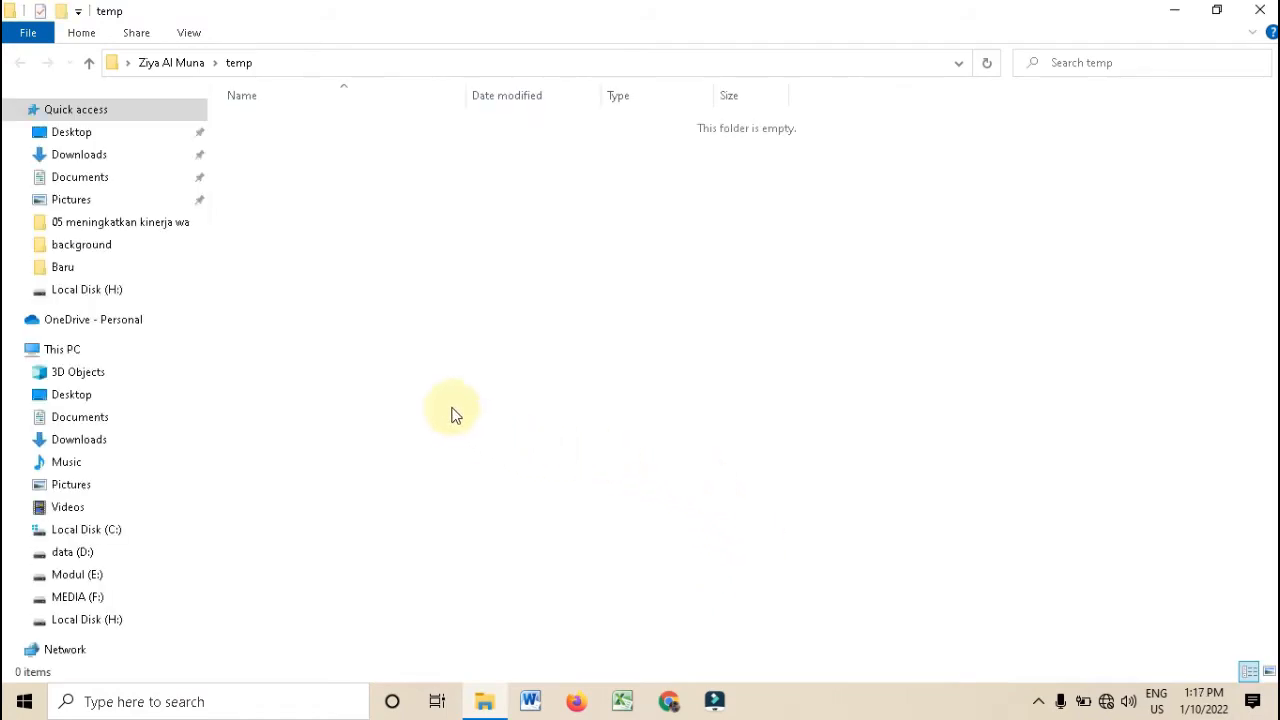
click(422, 389)
drag(418, 288, 540, 169)
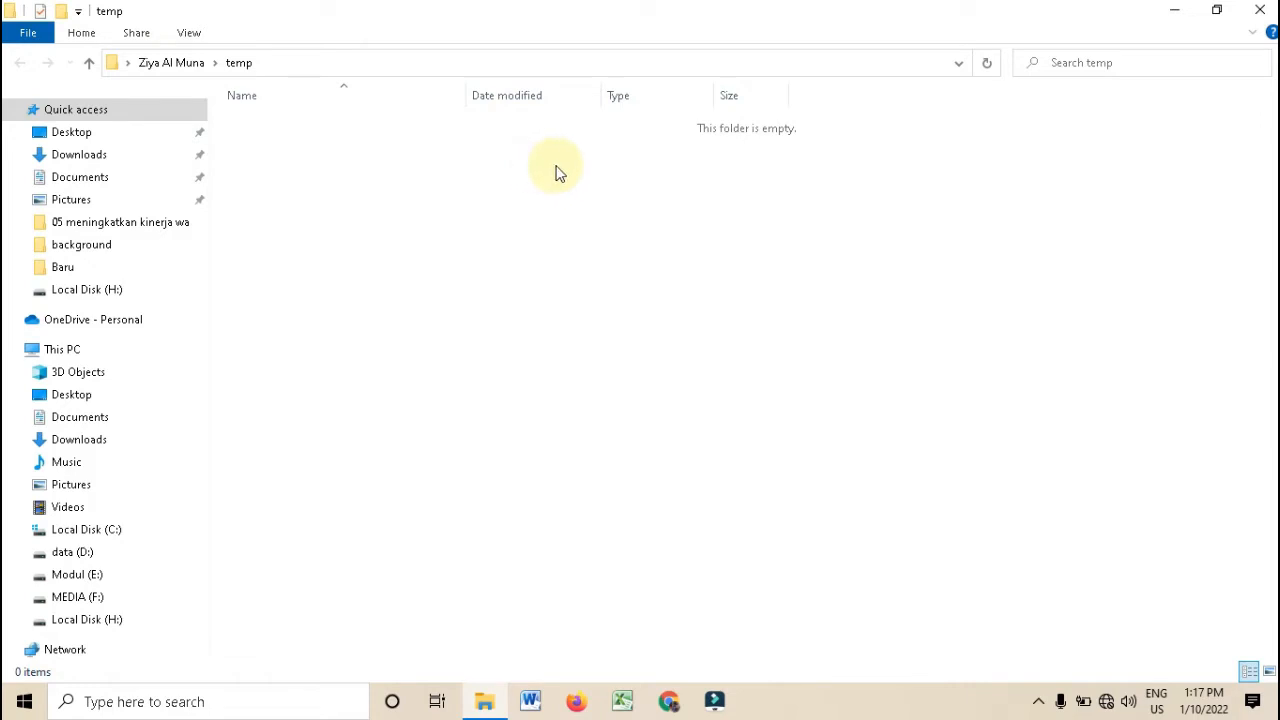
click(1260, 10)
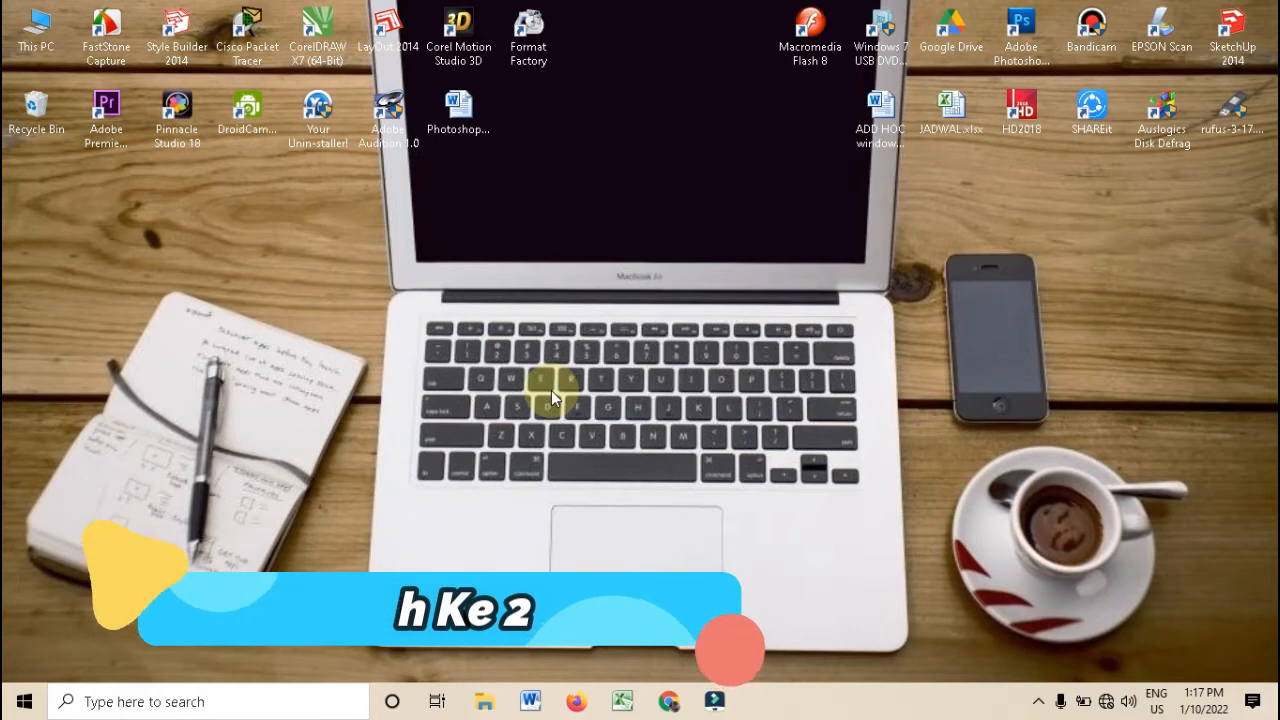
Step: Open the user's local Temp folder with the Run command "%temp%"
key(super+r)
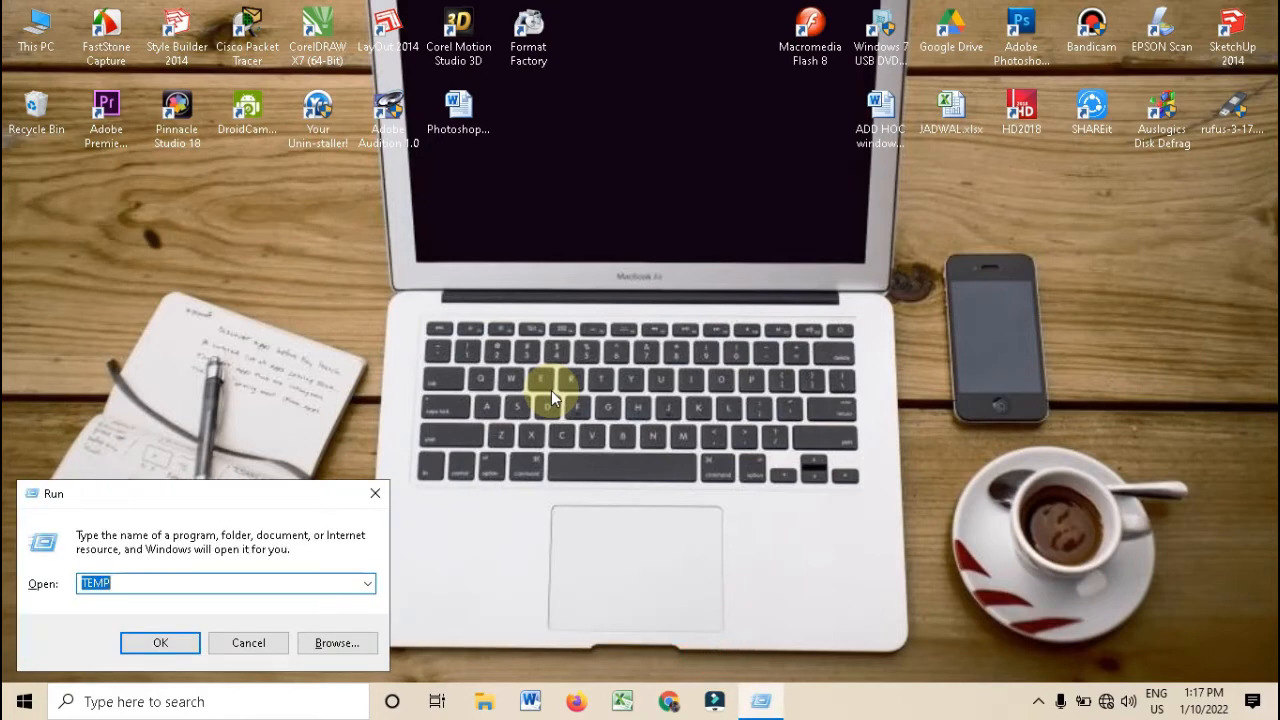
text(%)
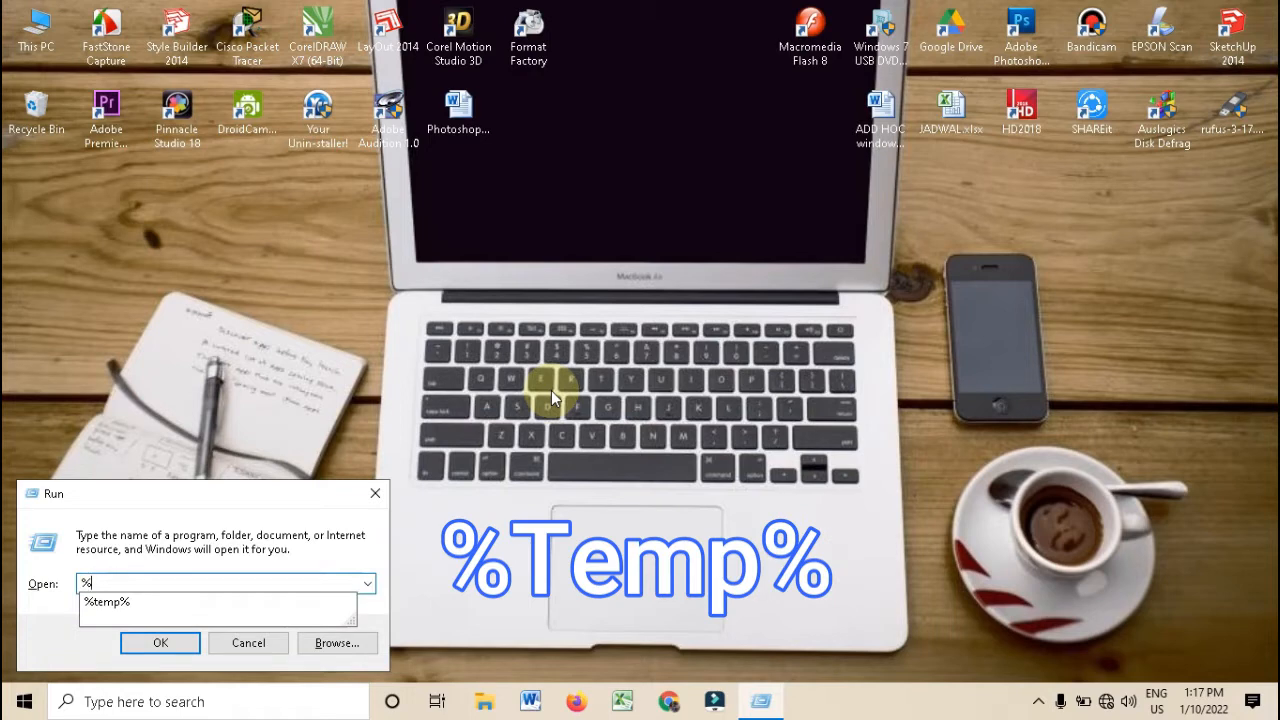
text(temp)
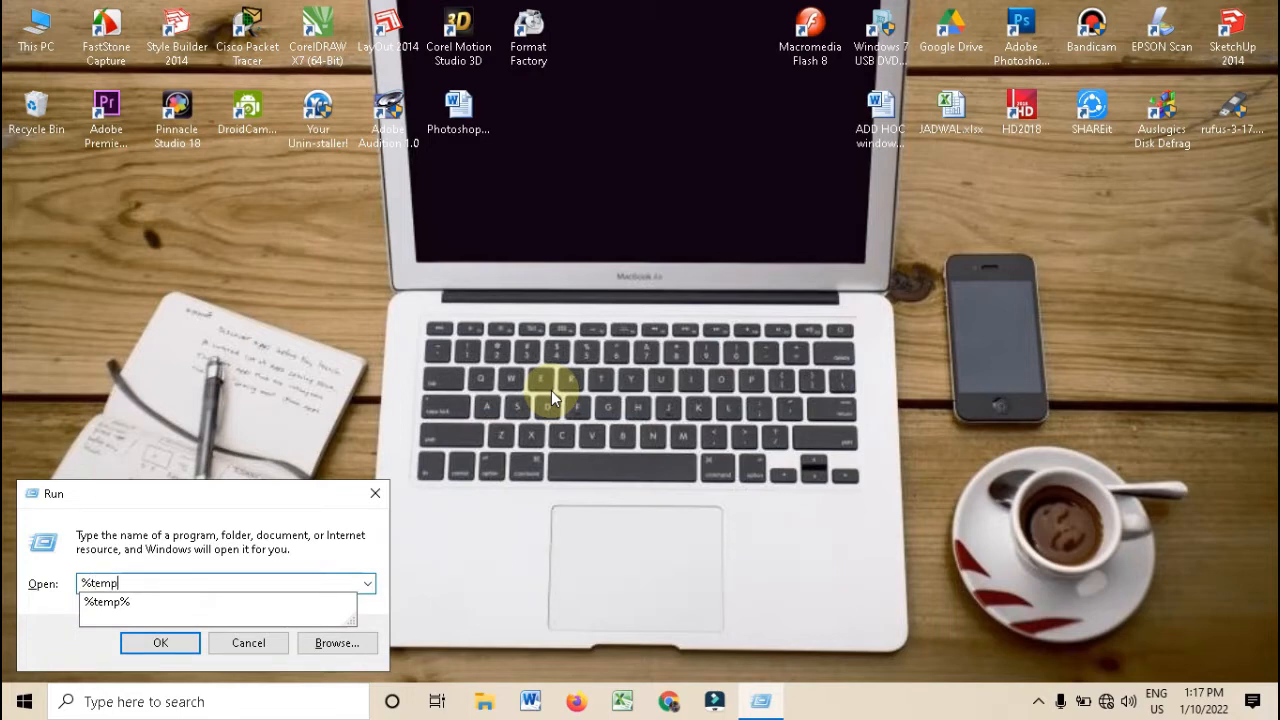
text(%)
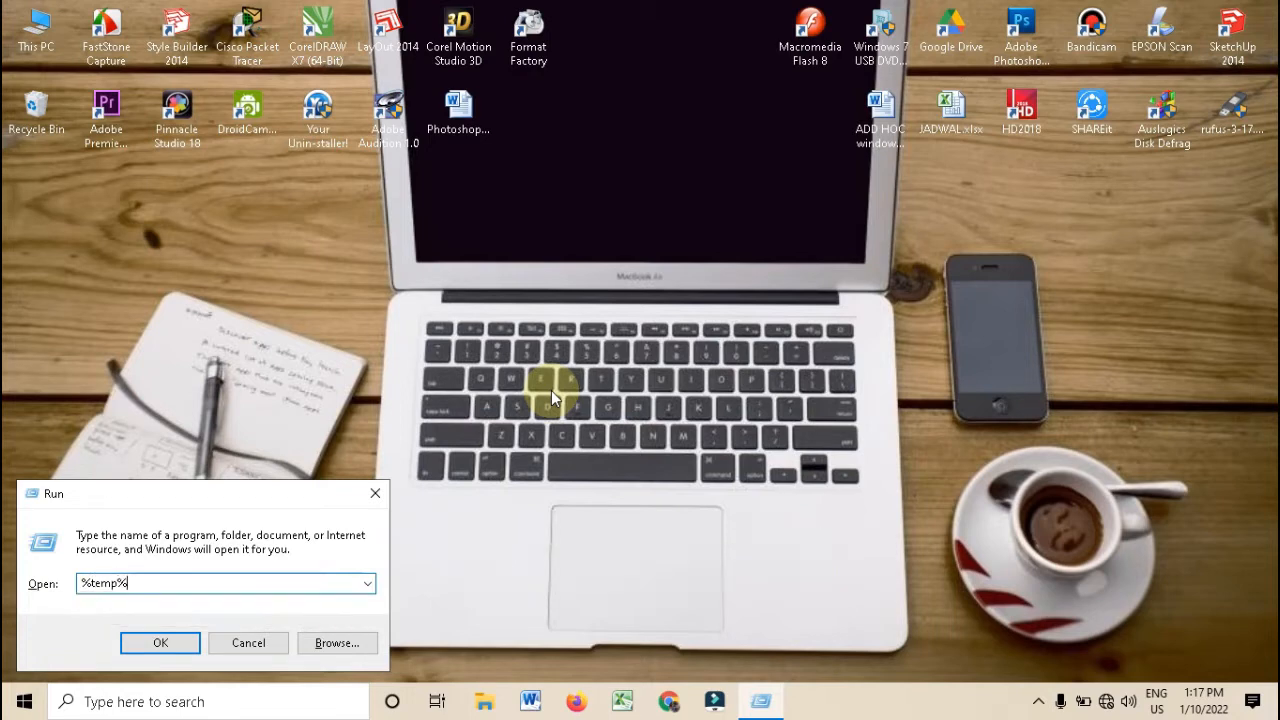
click(160, 642)
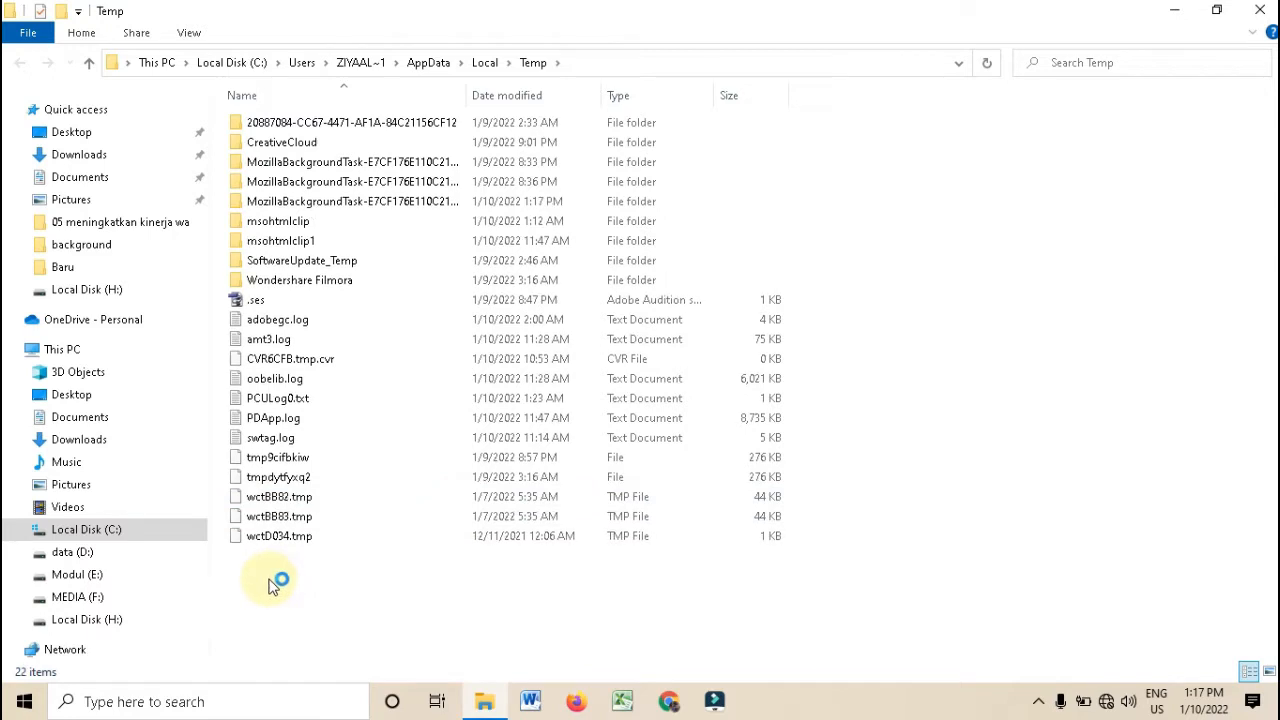
Step: Delete all files and folders in the Temp folder, skipping every item that is in use
drag(255, 579, 612, 135)
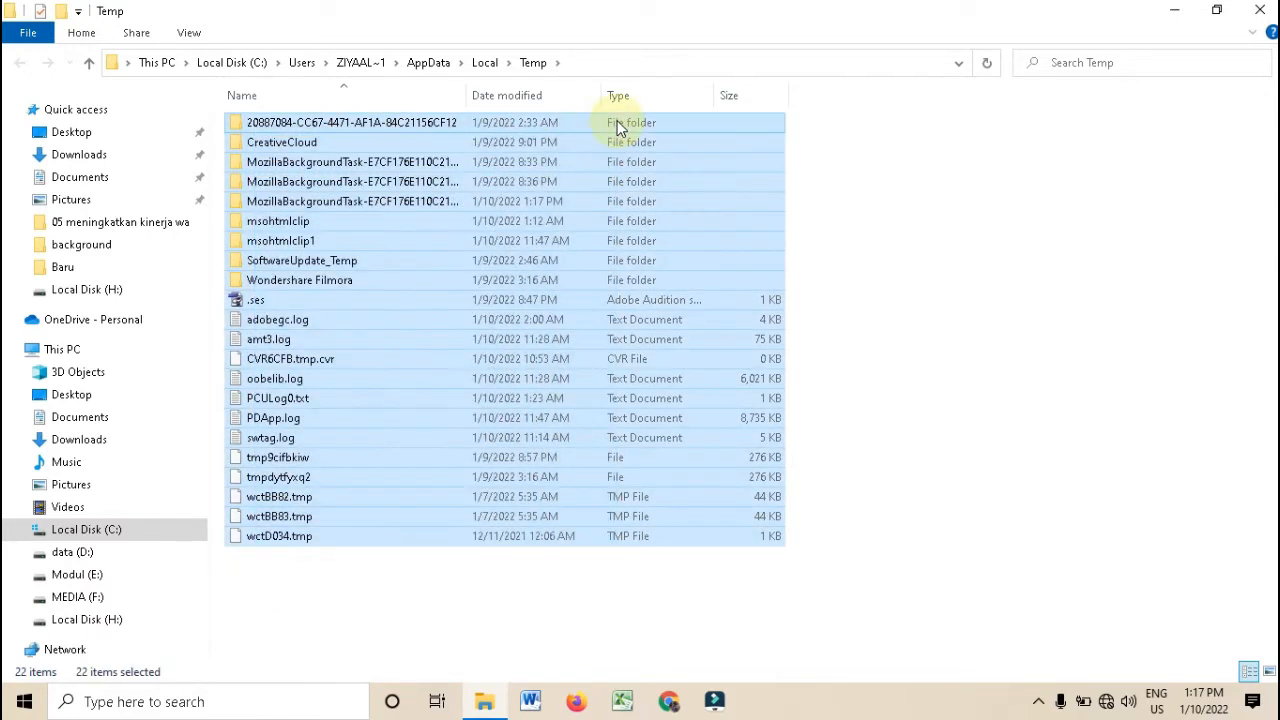
right_click(521, 170)
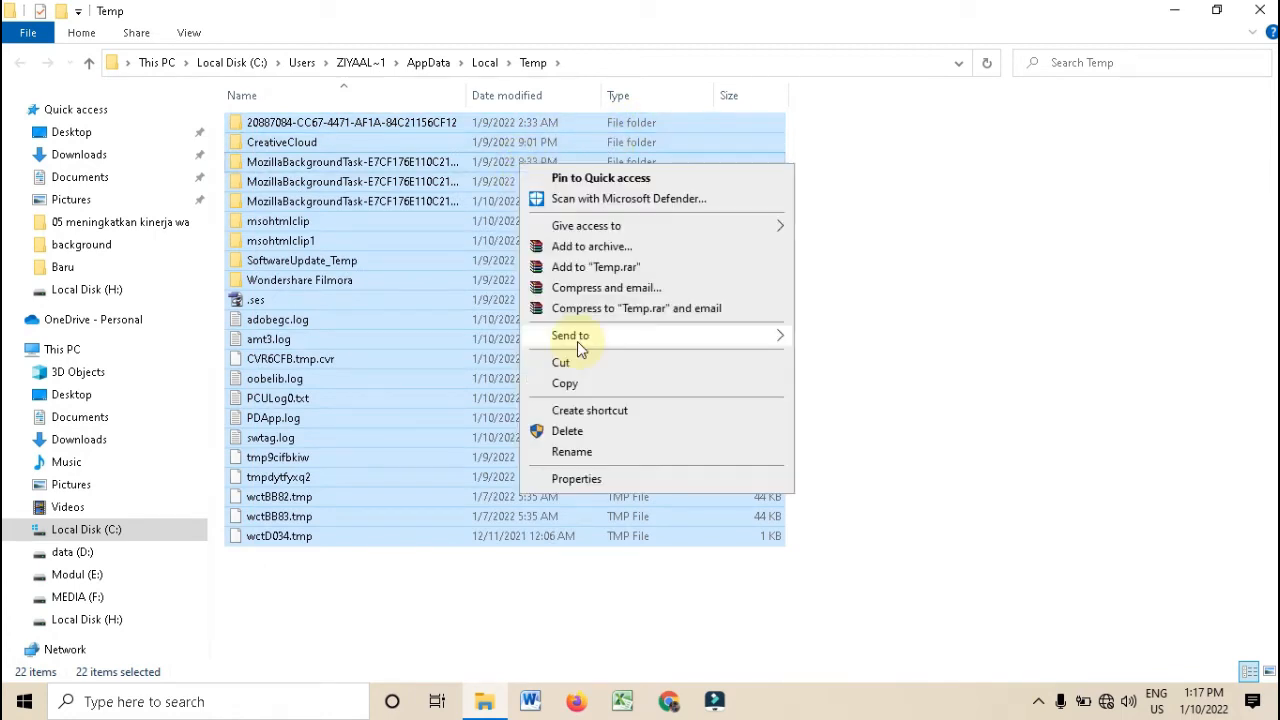
click(569, 432)
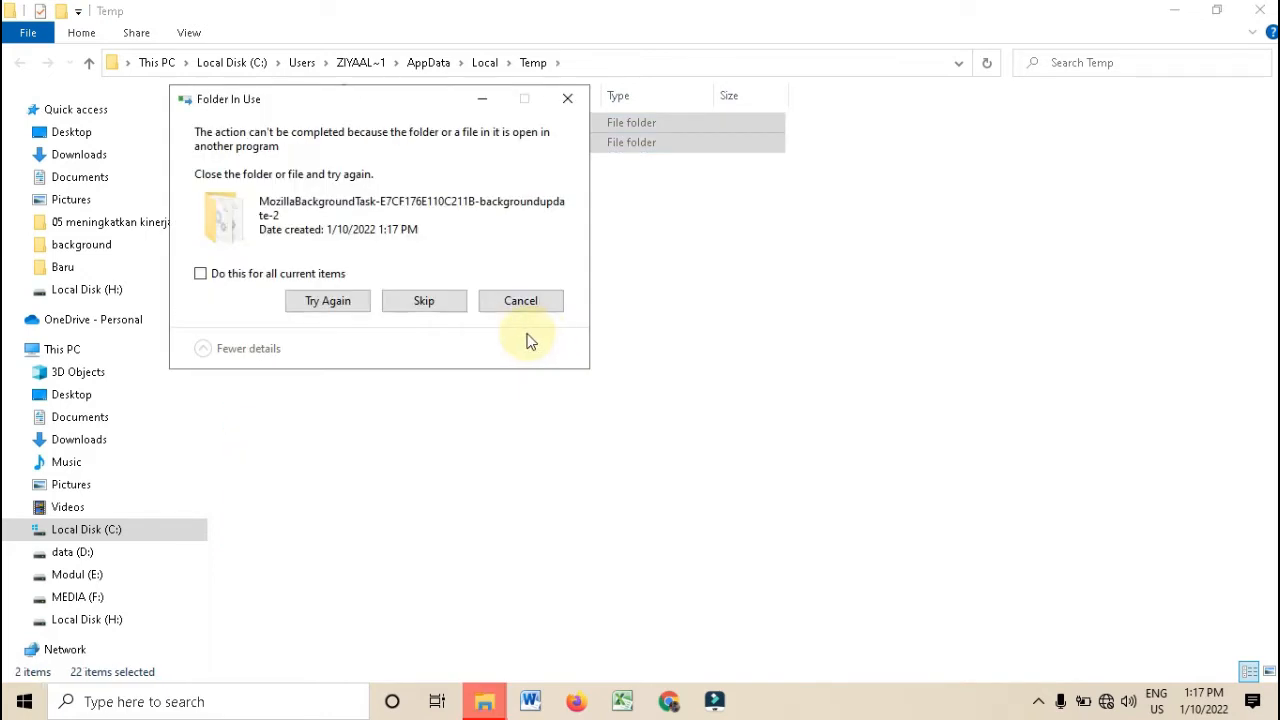
click(200, 273)
click(418, 312)
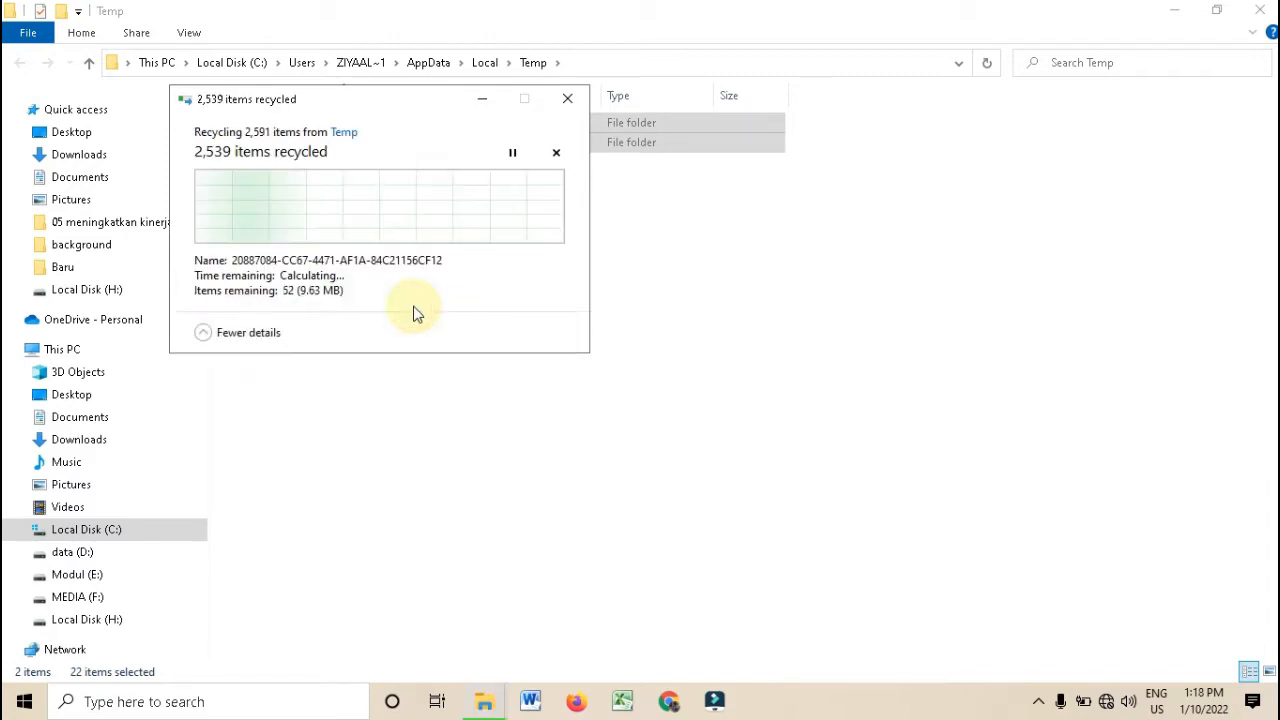
click(416, 266)
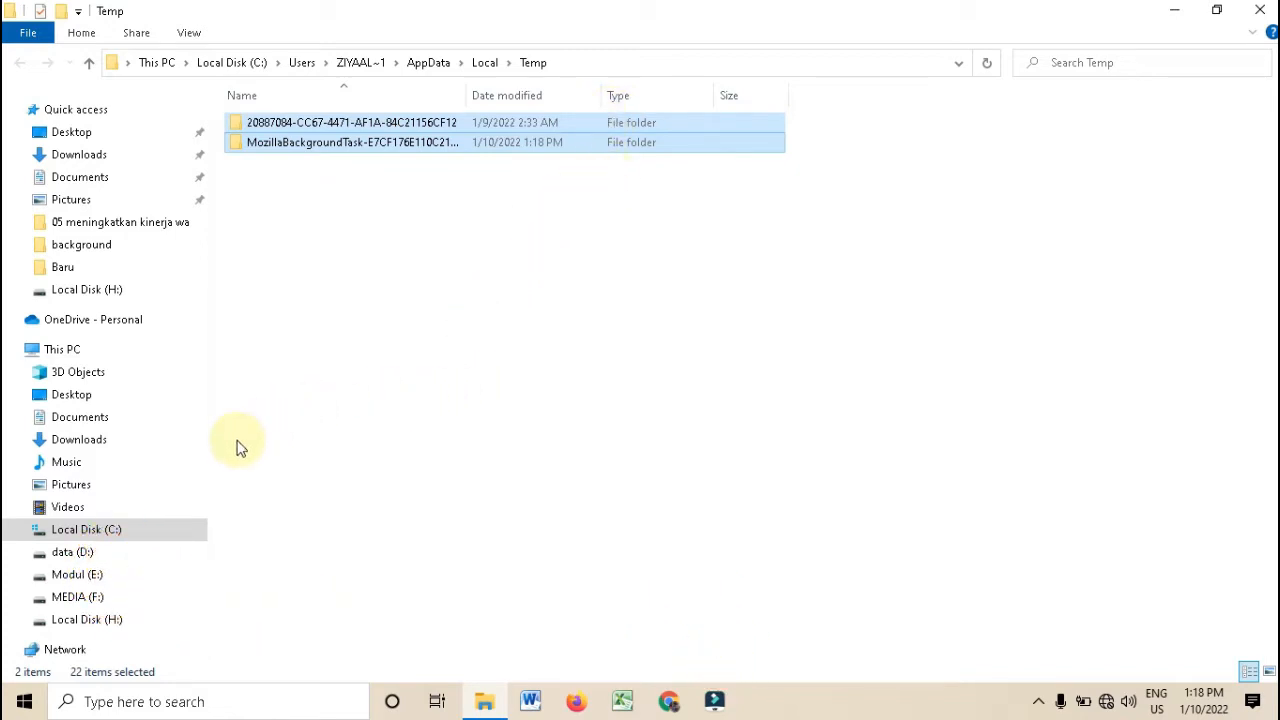
Step: Open the Prefetch folder inside Windows on Local Disk (C:), granting permanent access to it
click(106, 533)
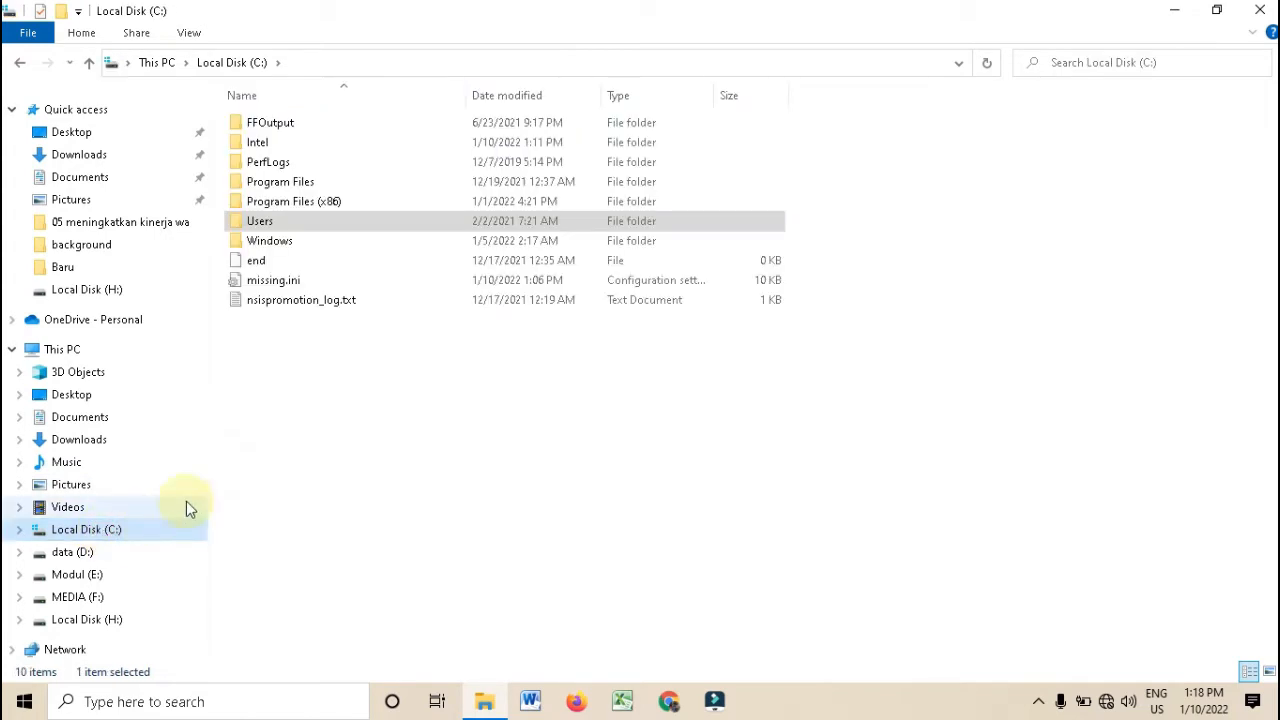
double_click(284, 243)
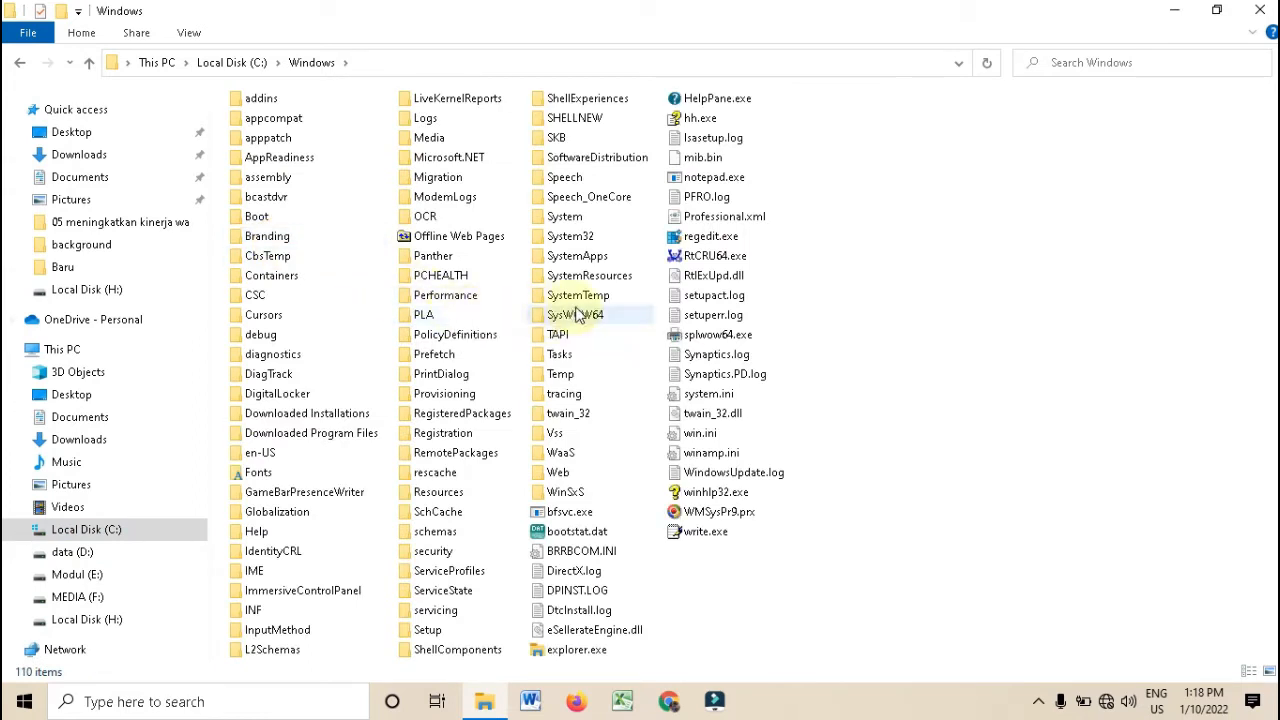
click(433, 358)
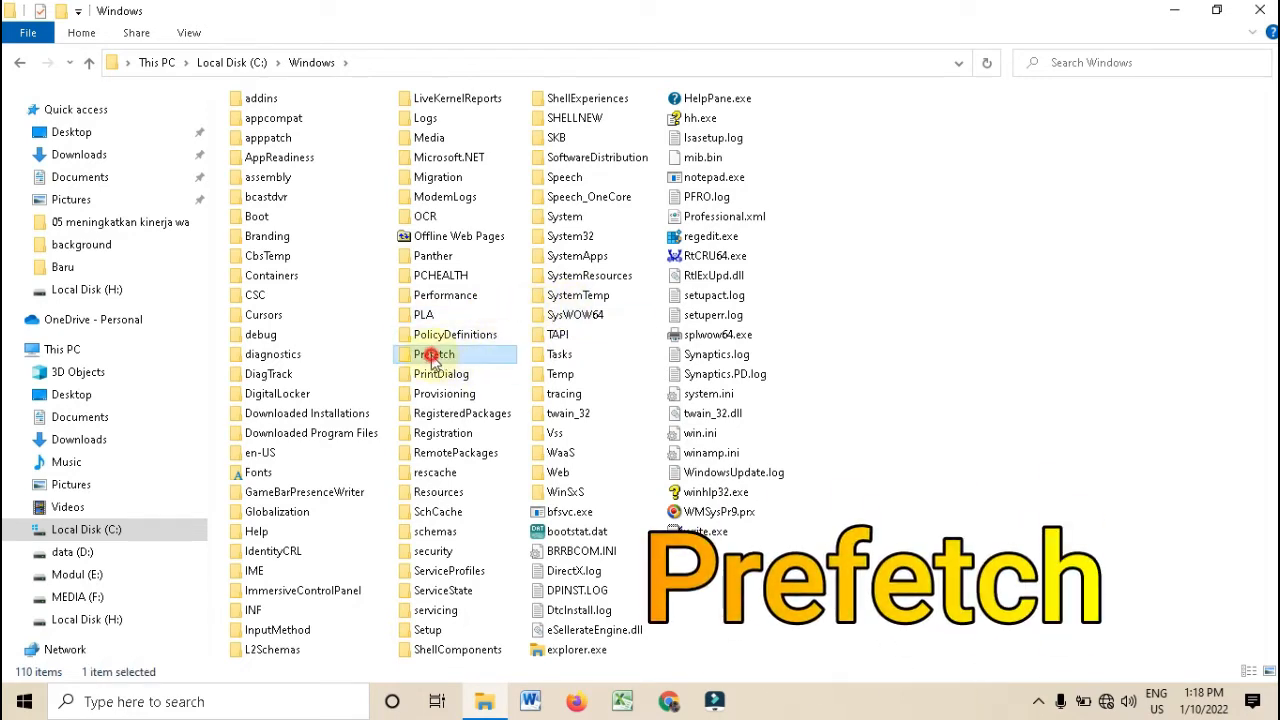
double_click(426, 355)
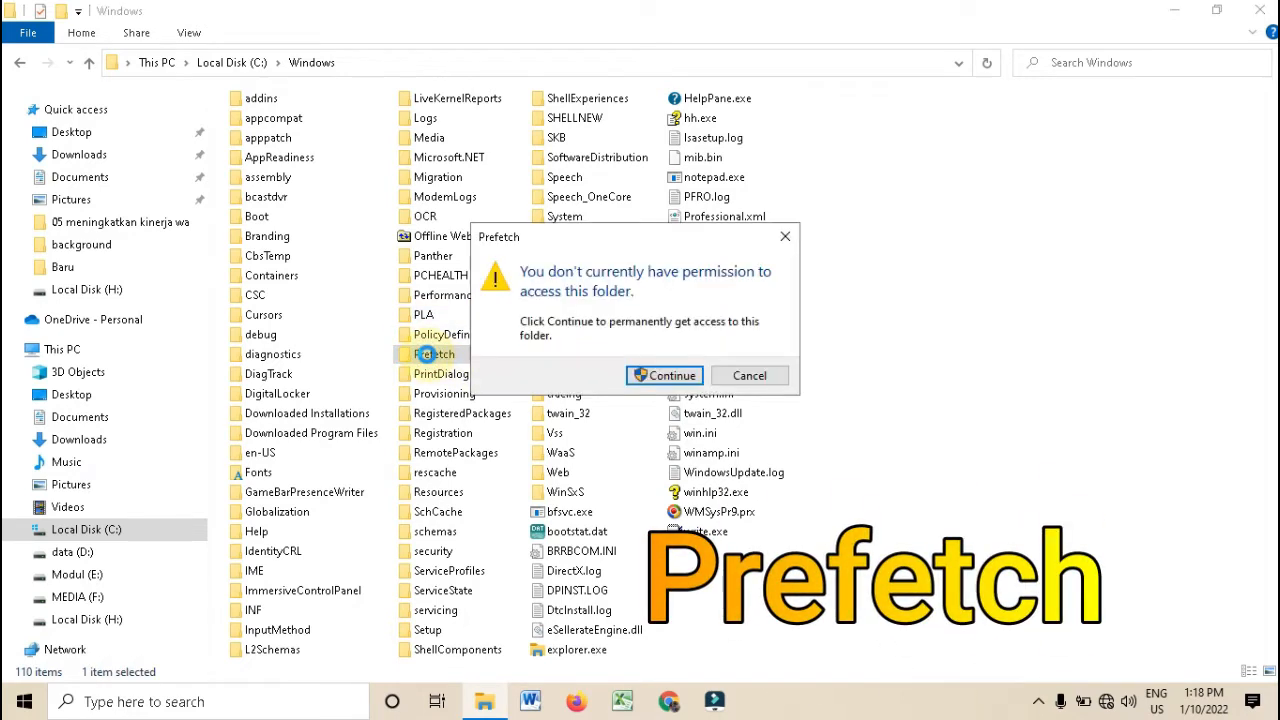
click(660, 383)
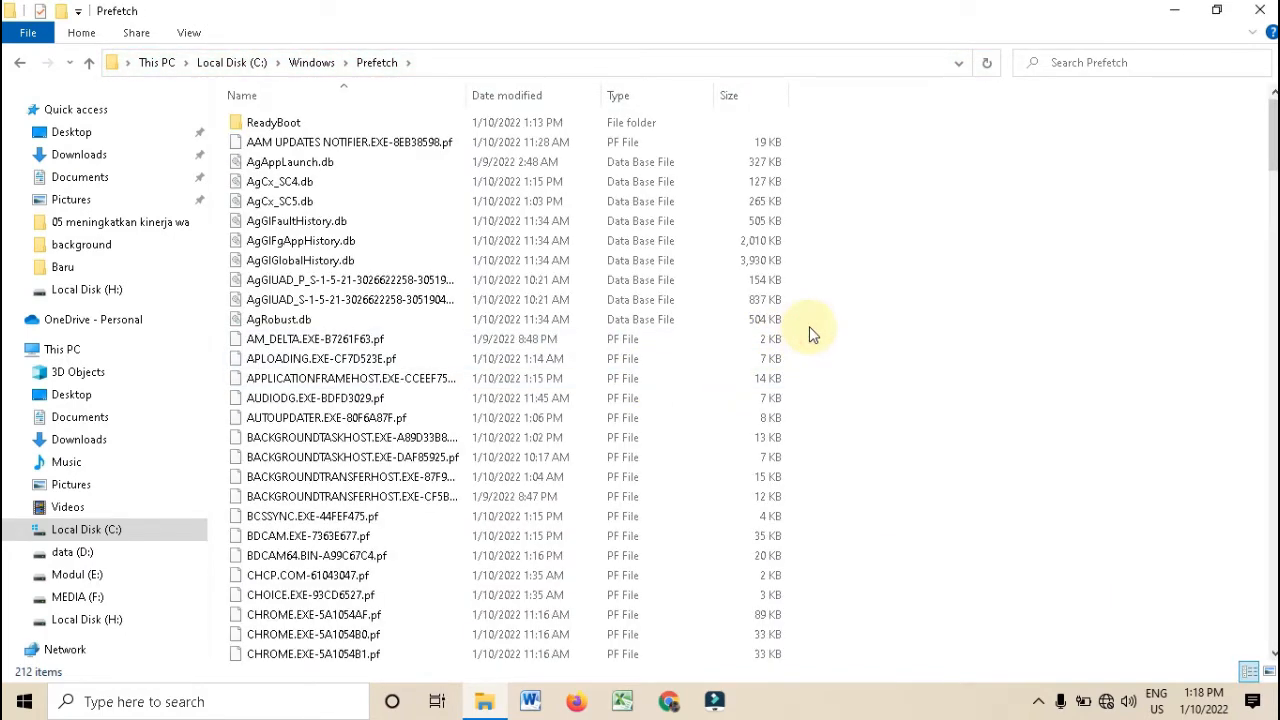
Step: Delete everything in the Prefetch folder, skipping all items that are in use
key(ctrl+a)
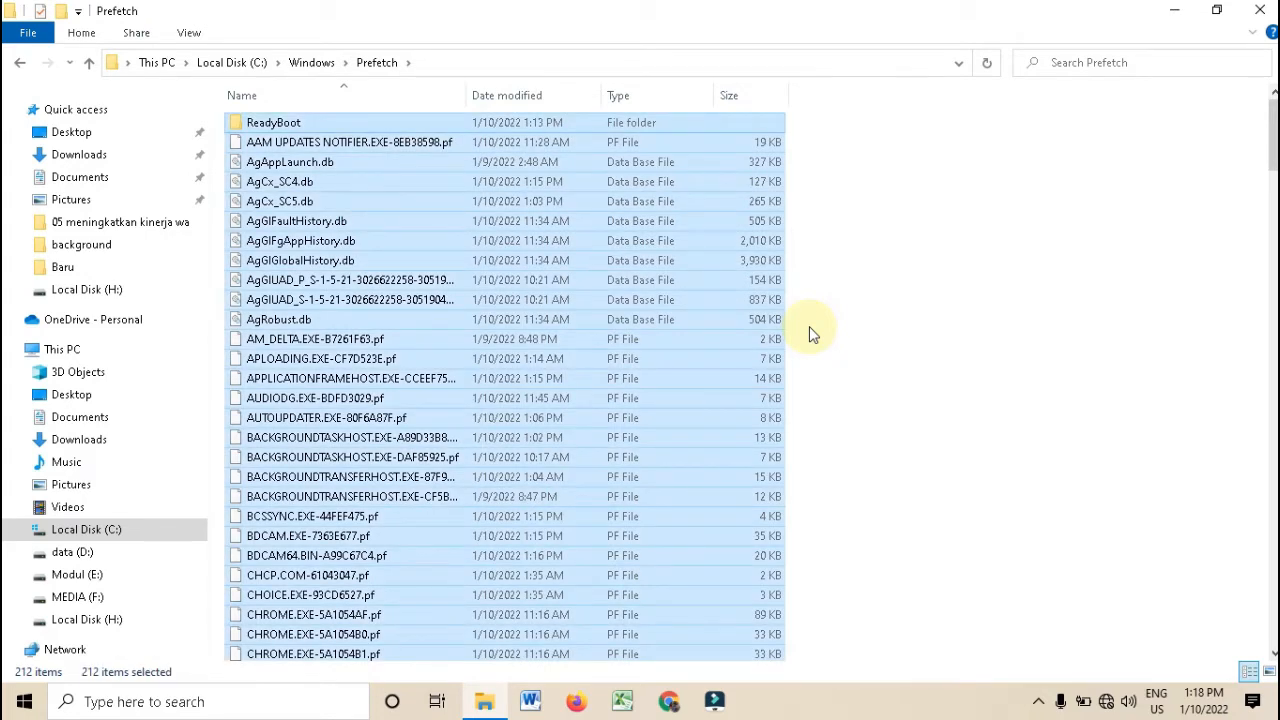
key(Delete)
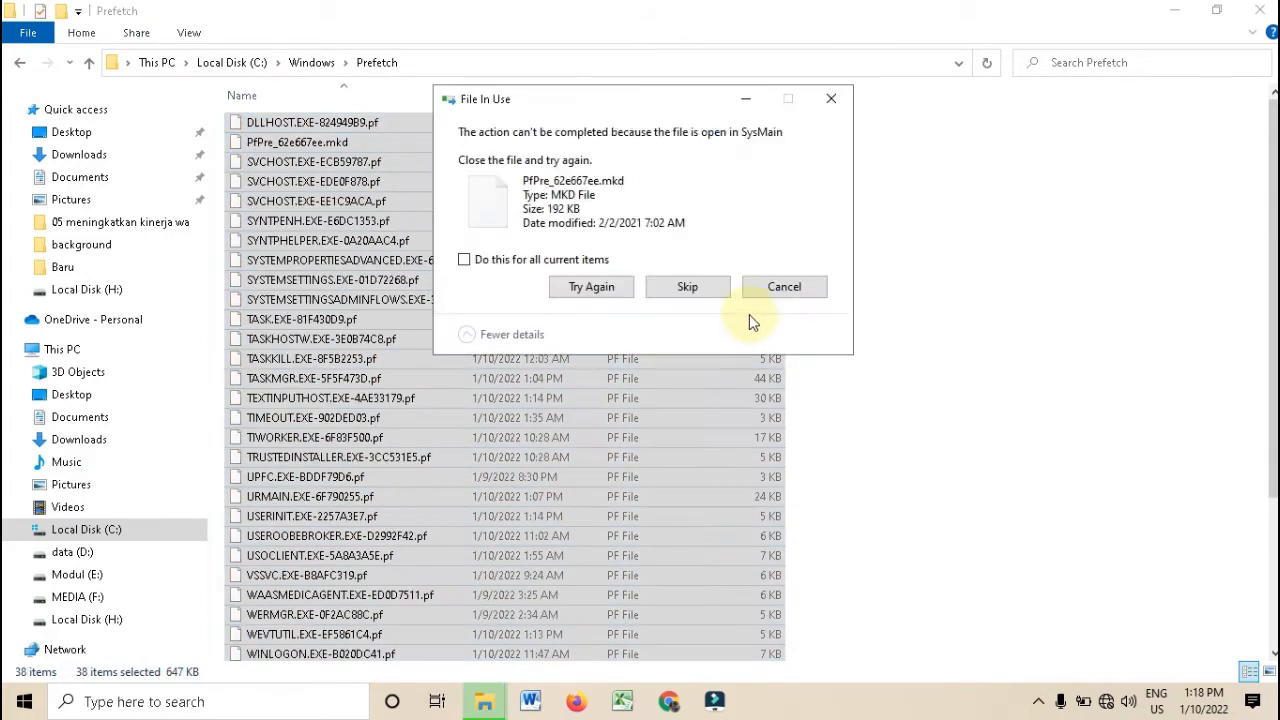
click(530, 261)
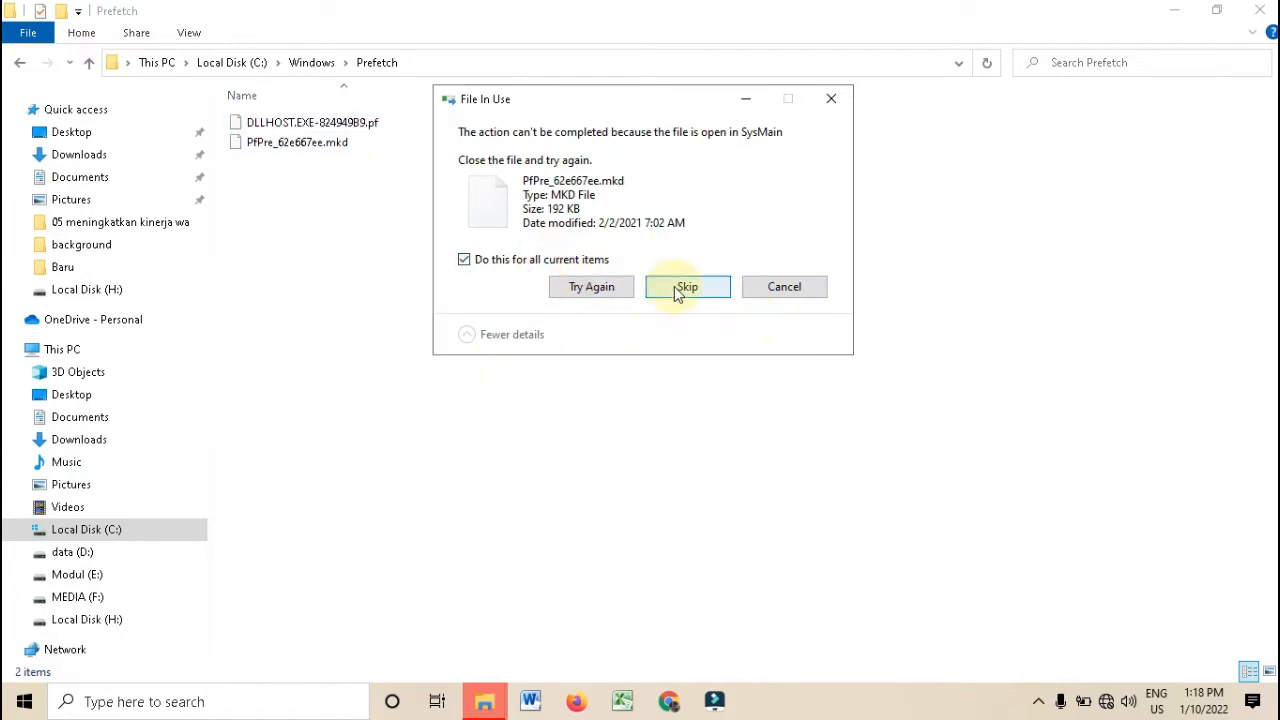
click(677, 288)
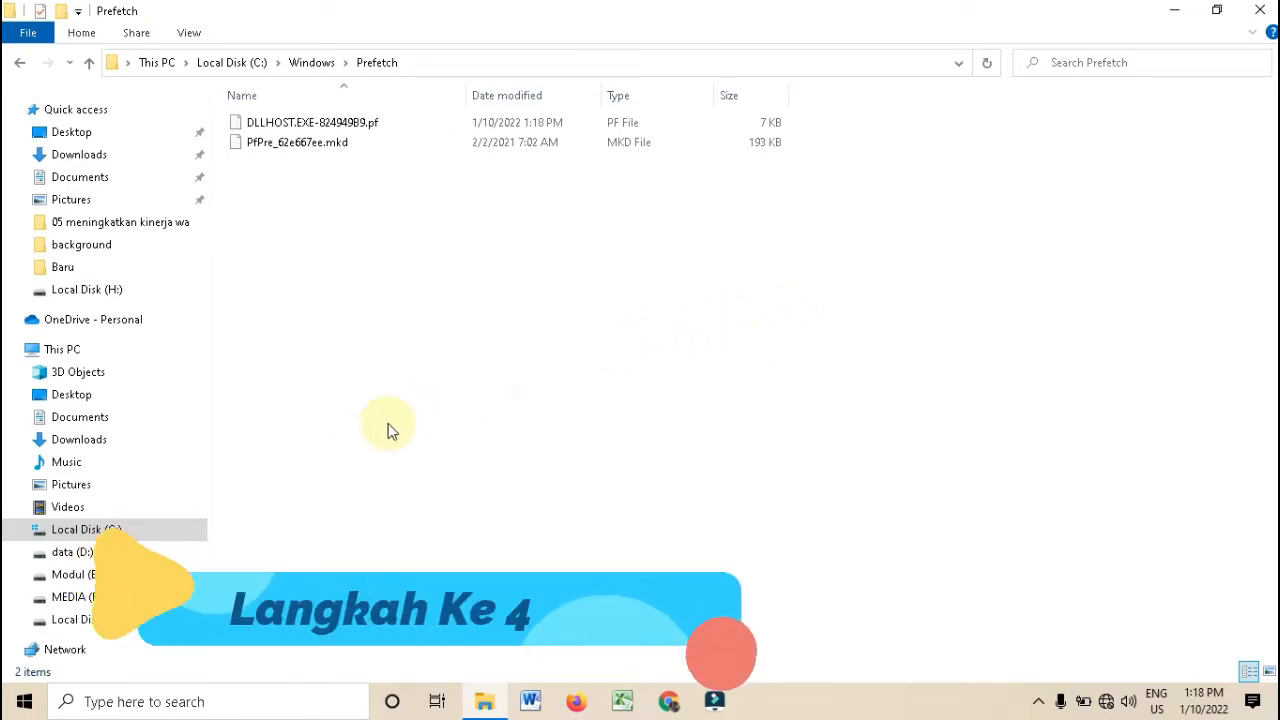
Step: Open the Download folder inside Windows\SoftwareDistribution on Local Disk (C:)
click(137, 531)
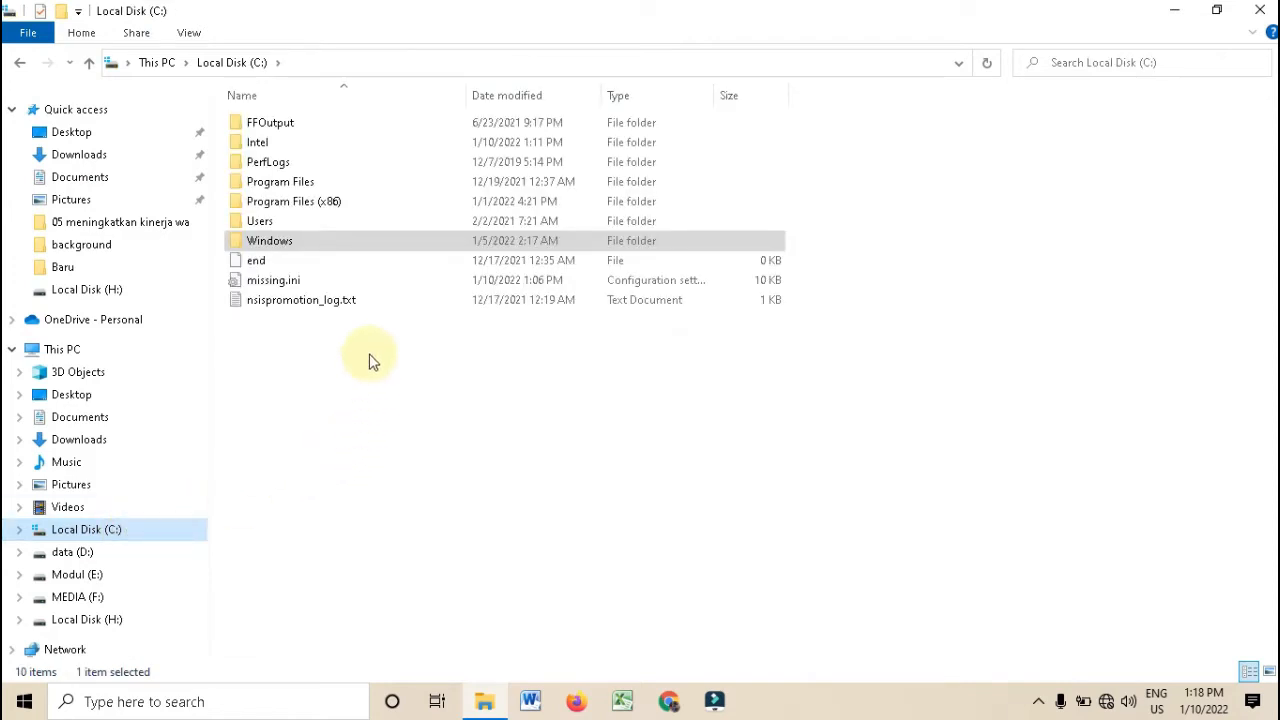
double_click(338, 240)
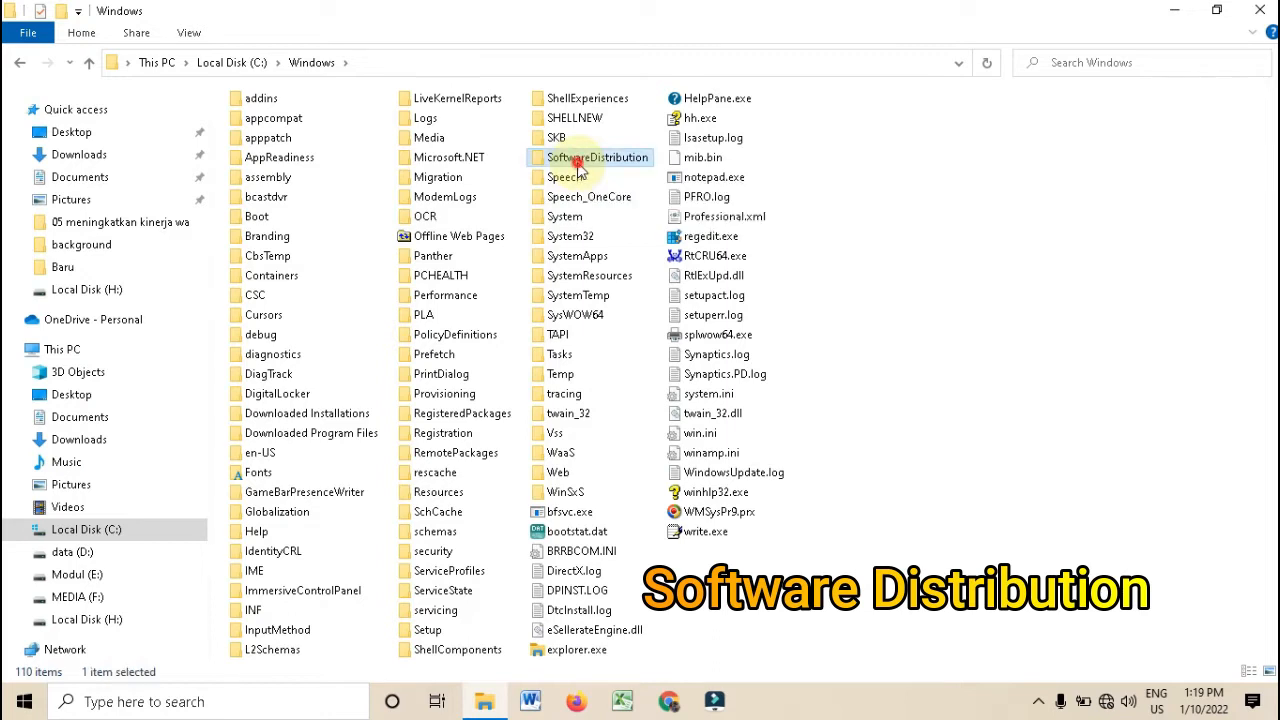
double_click(574, 167)
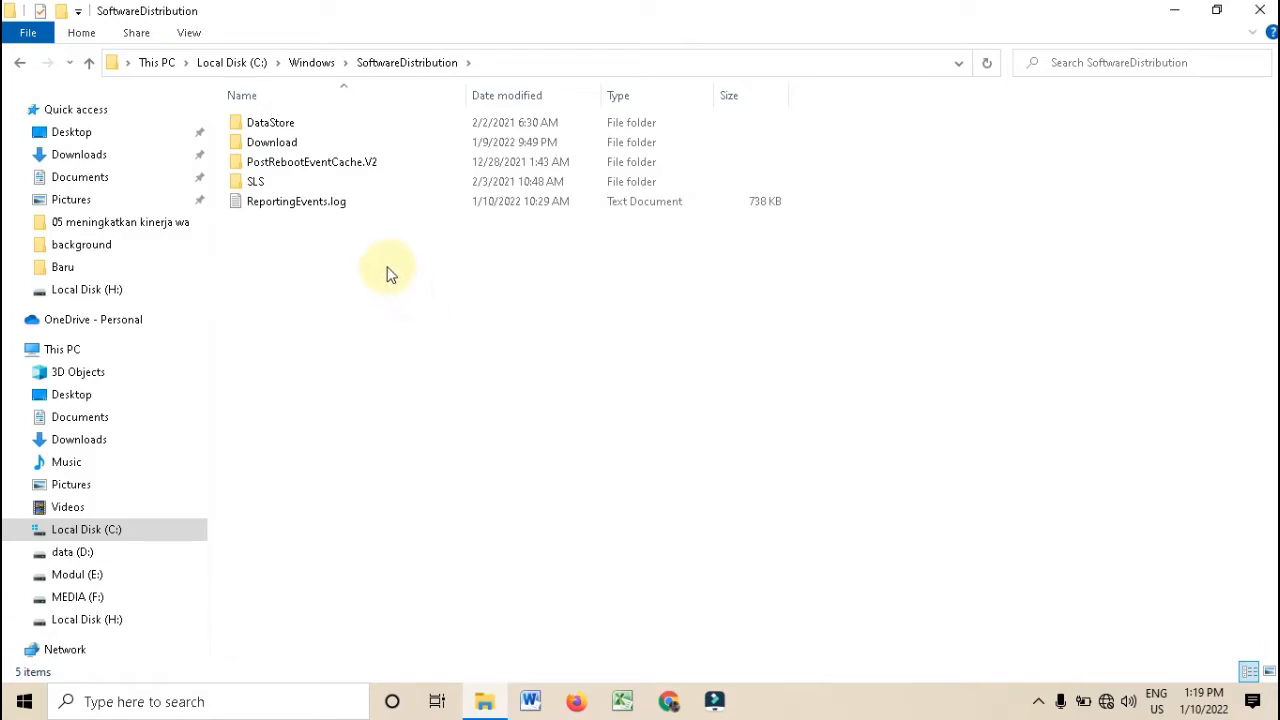
double_click(285, 143)
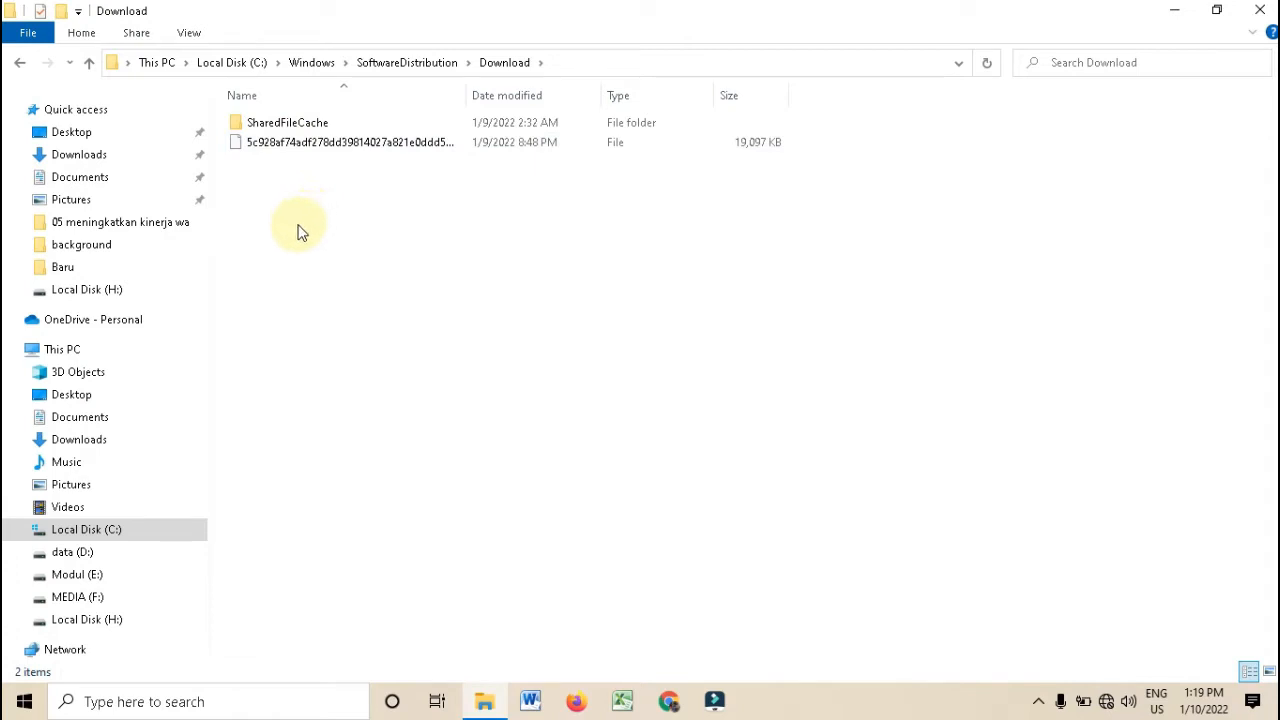
Step: Delete all items in the SoftwareDistribution Download folder, granting administrator permission for all current items
drag(312, 247, 497, 128)
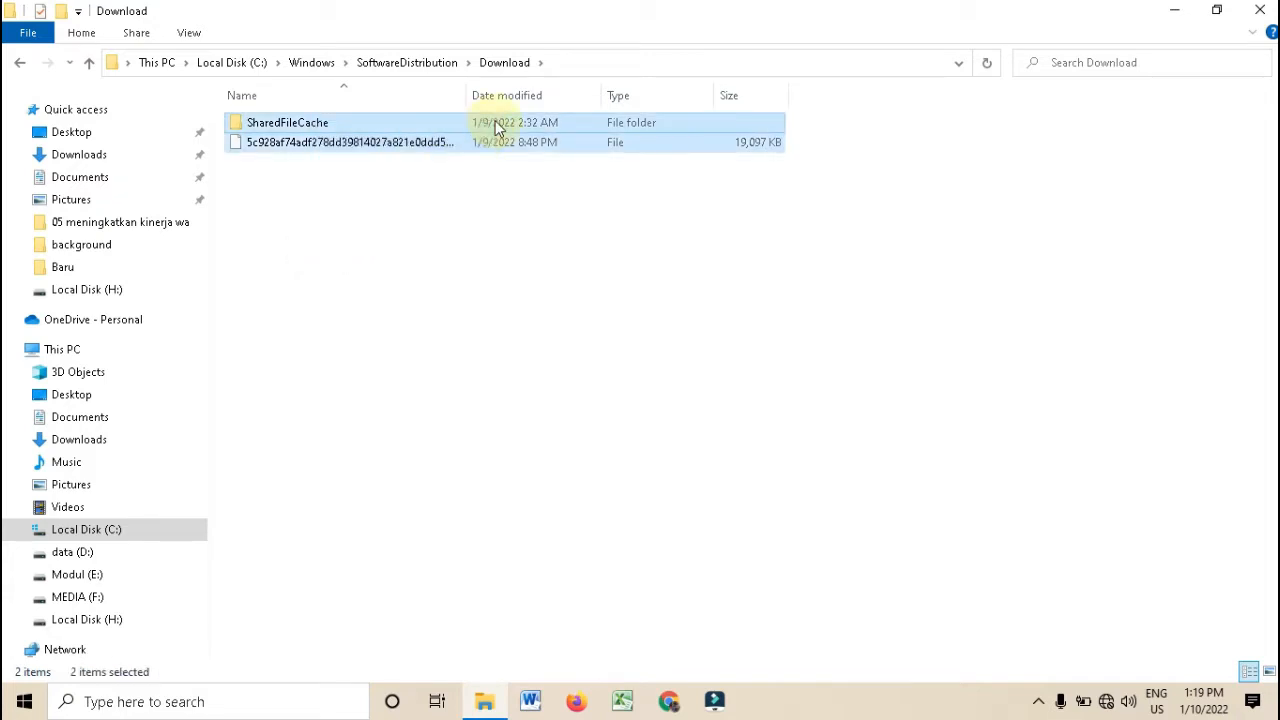
key(Delete)
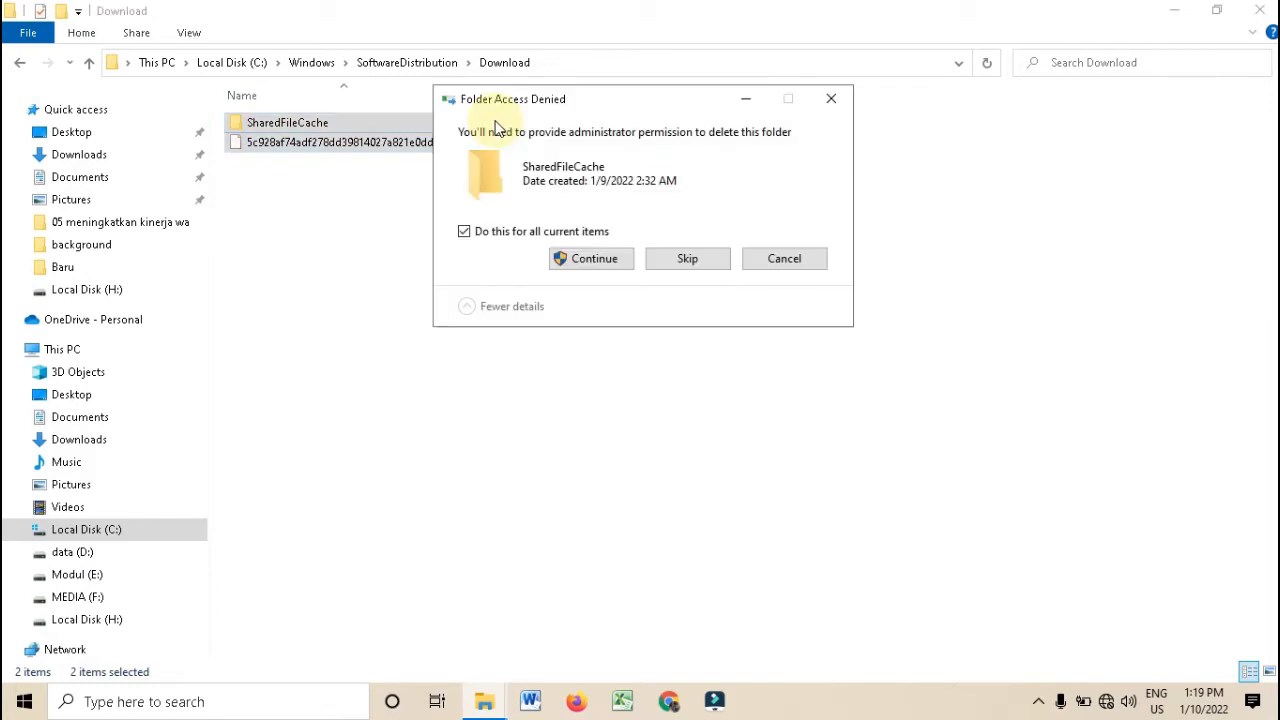
click(598, 258)
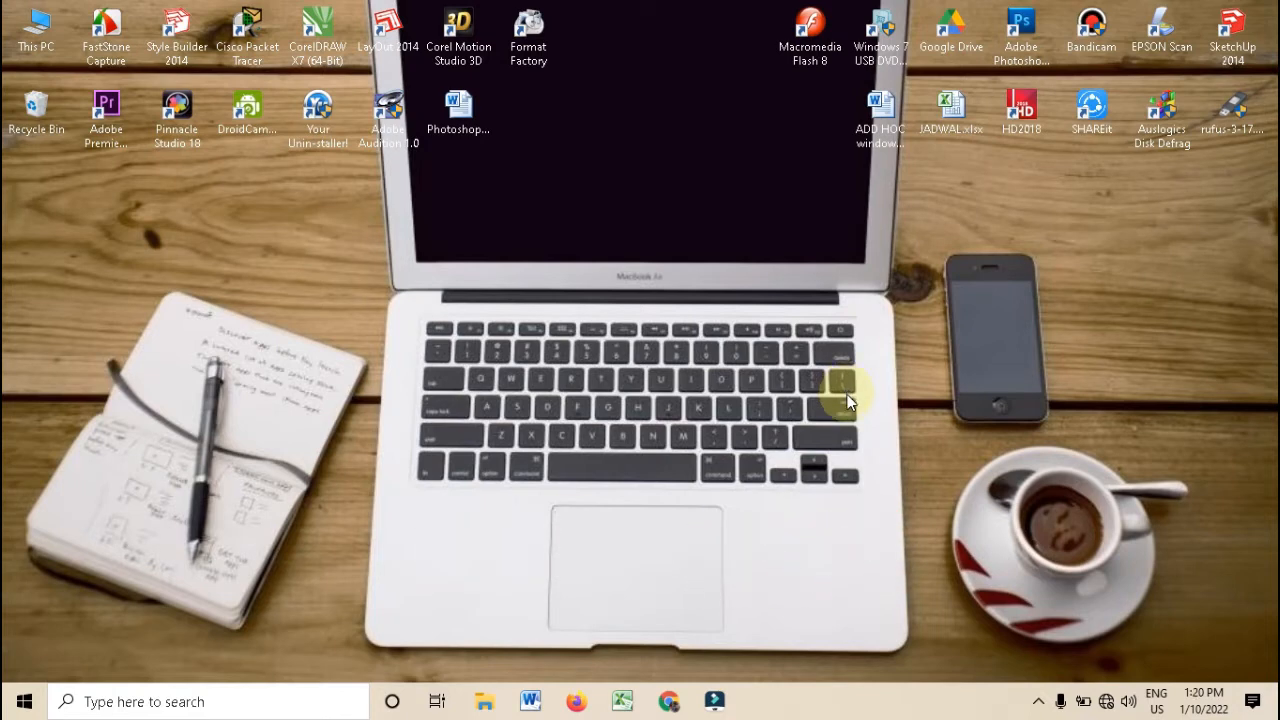
click(1038, 703)
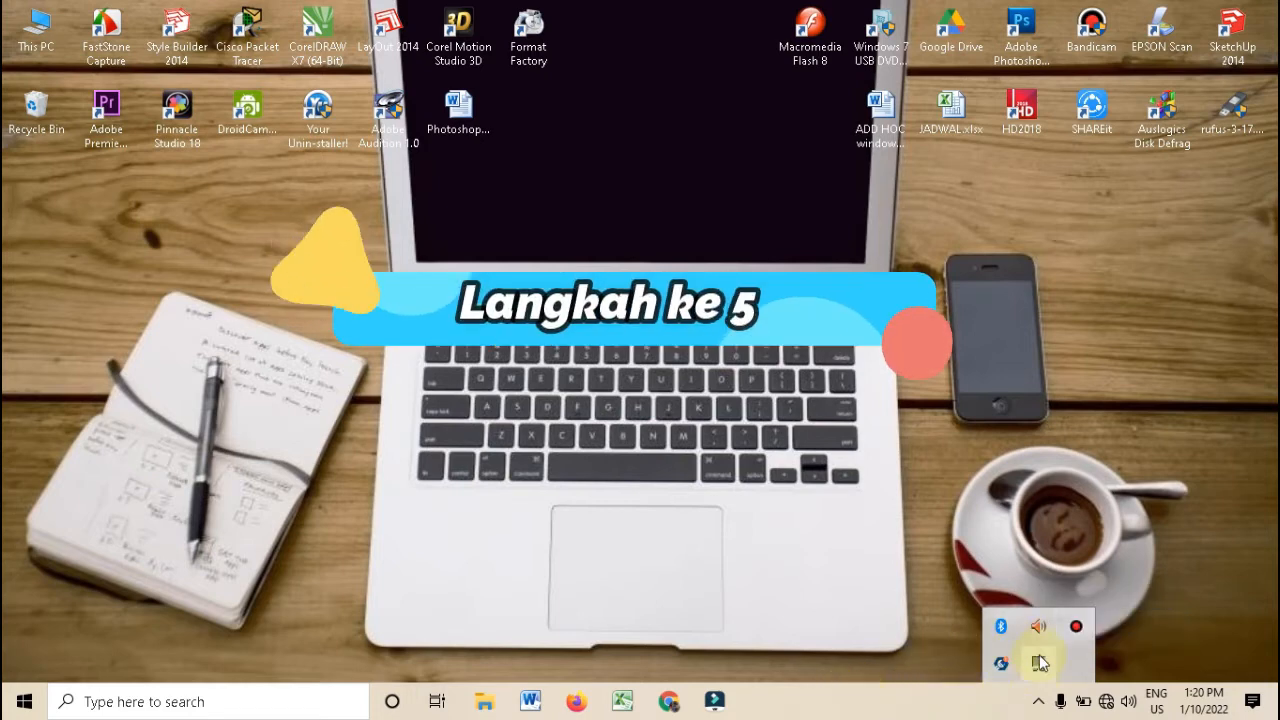
click(833, 703)
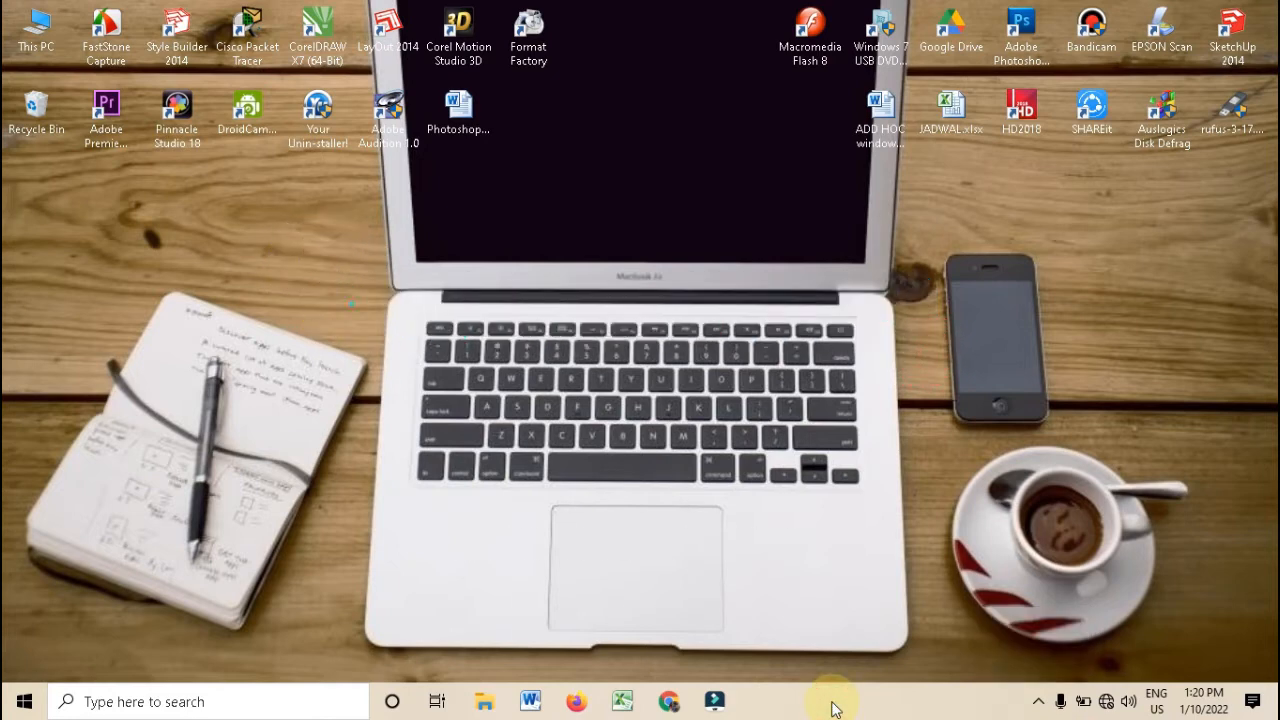
Step: Run msconfig and open the Task Manager startup list from System Configuration
key(super+r)
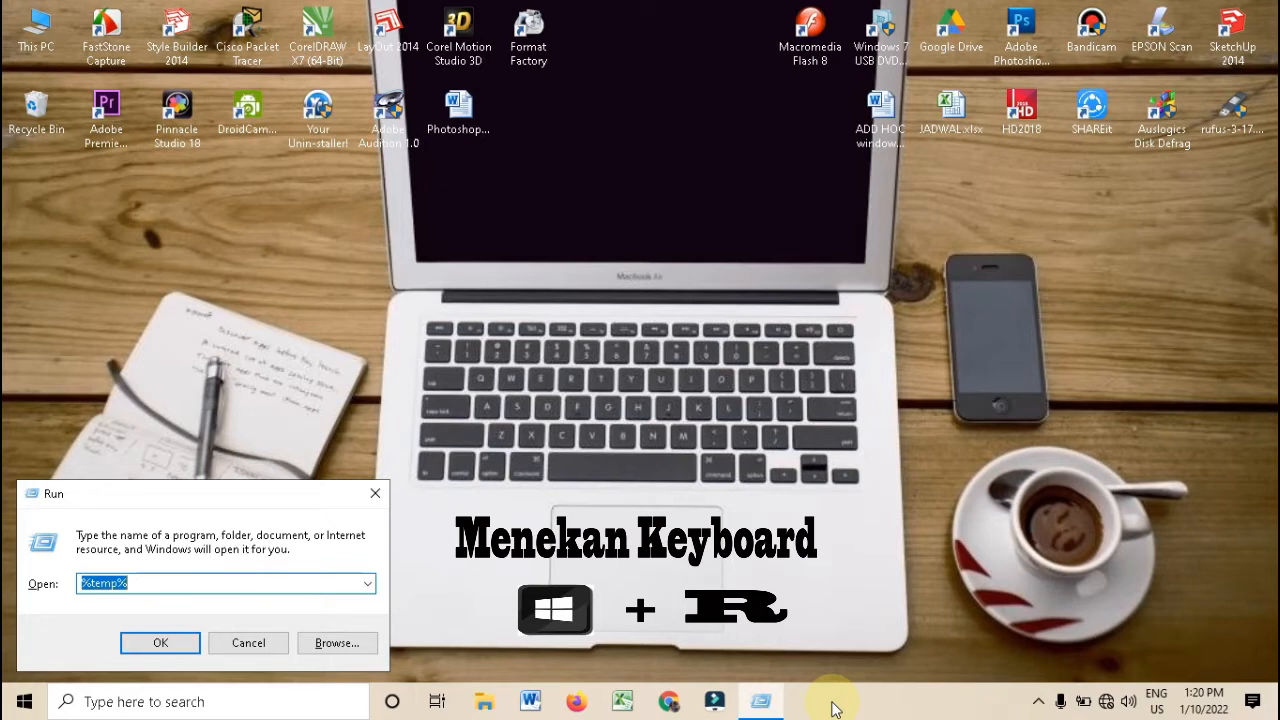
text(msc)
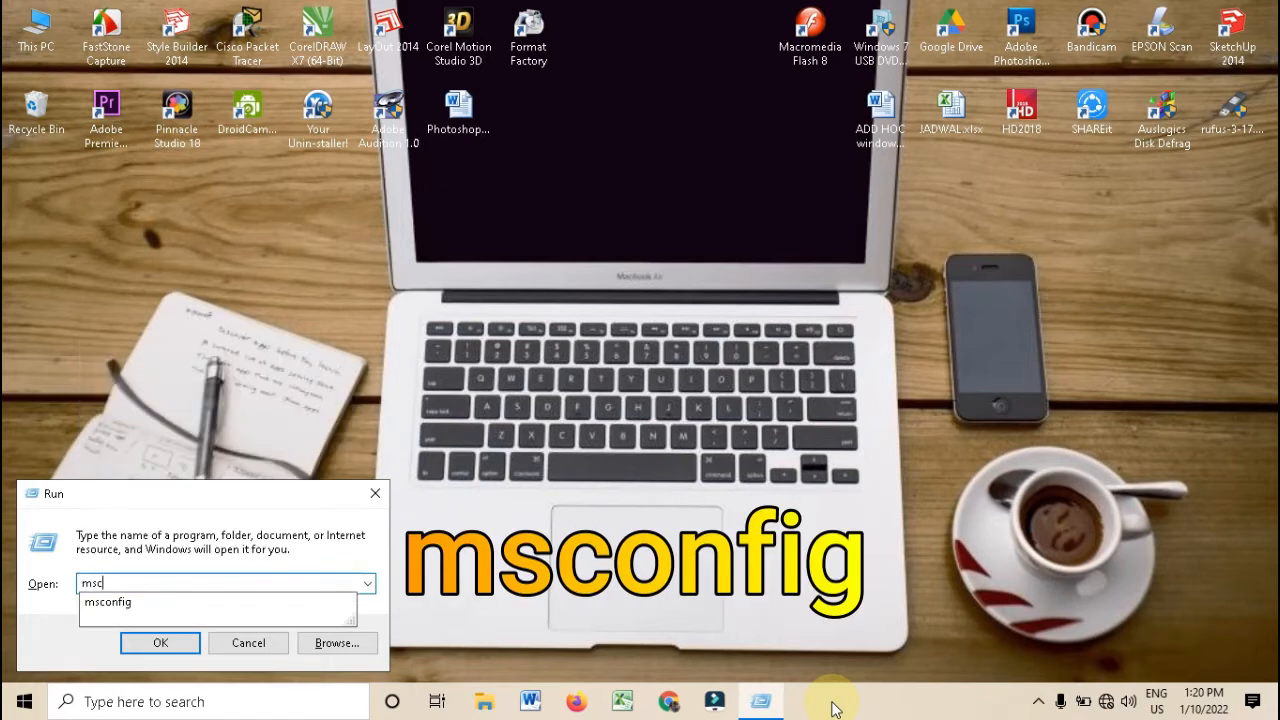
key(Down)
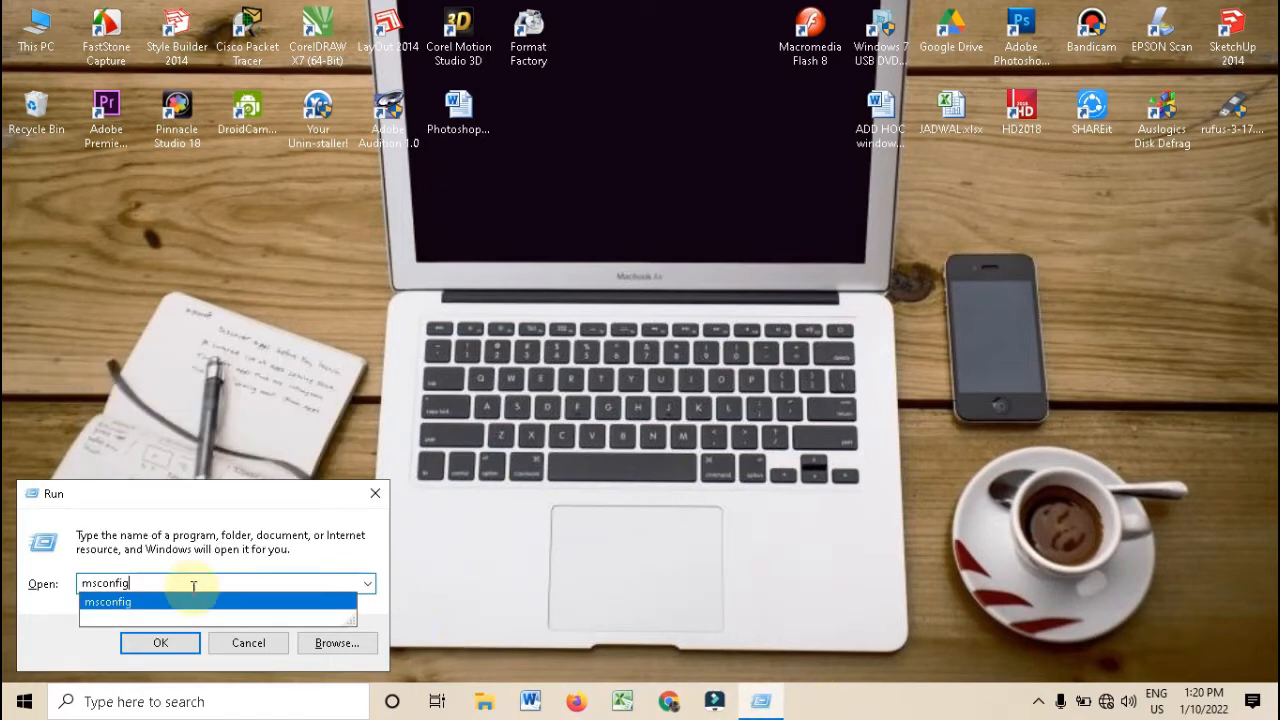
click(160, 643)
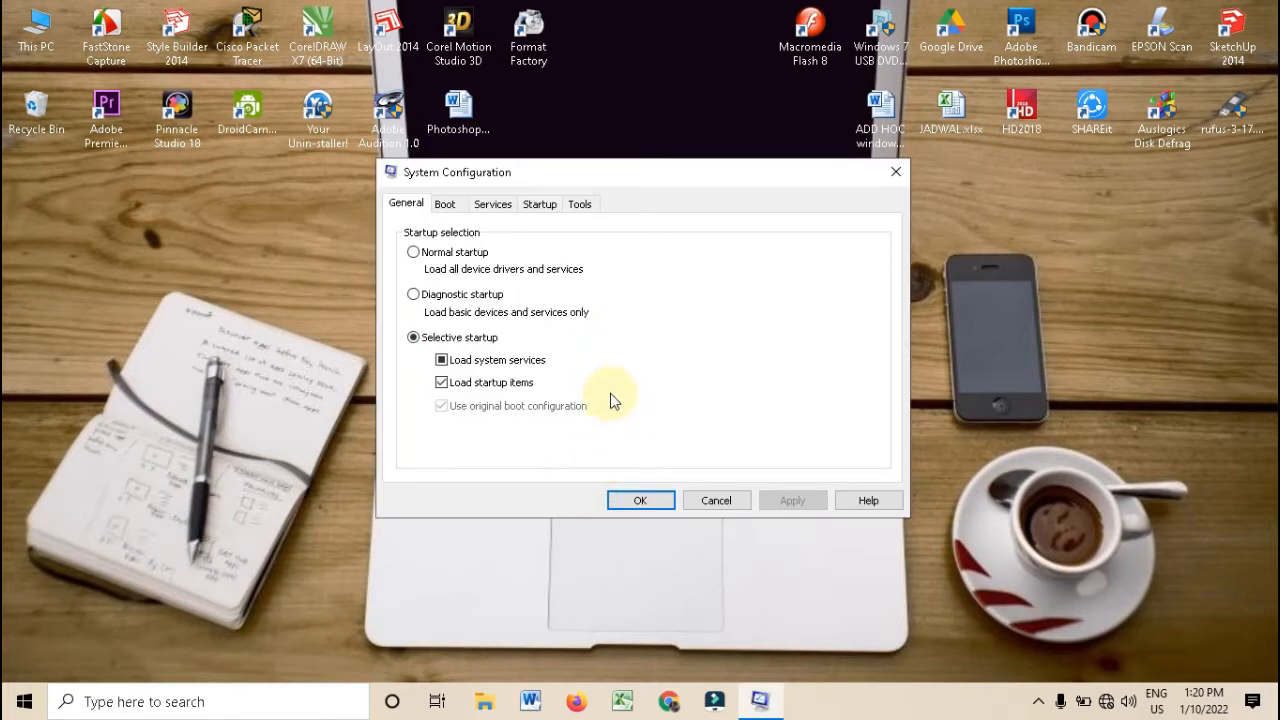
click(548, 210)
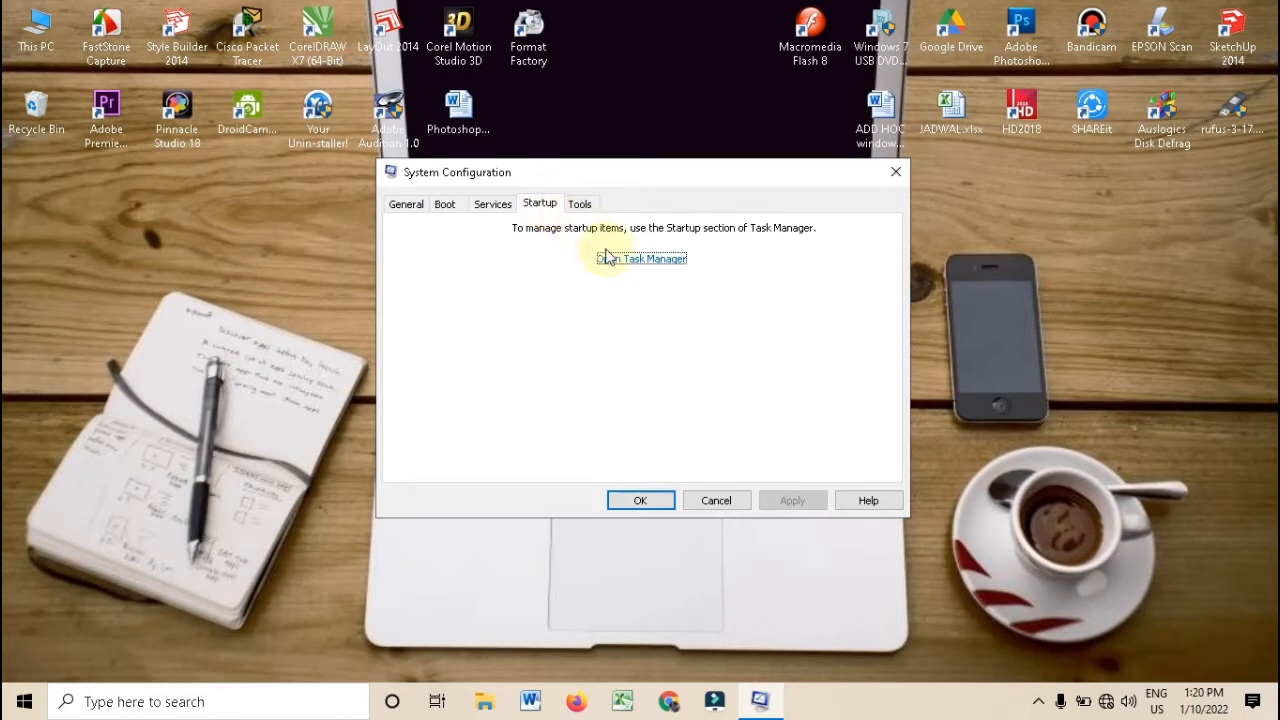
click(640, 260)
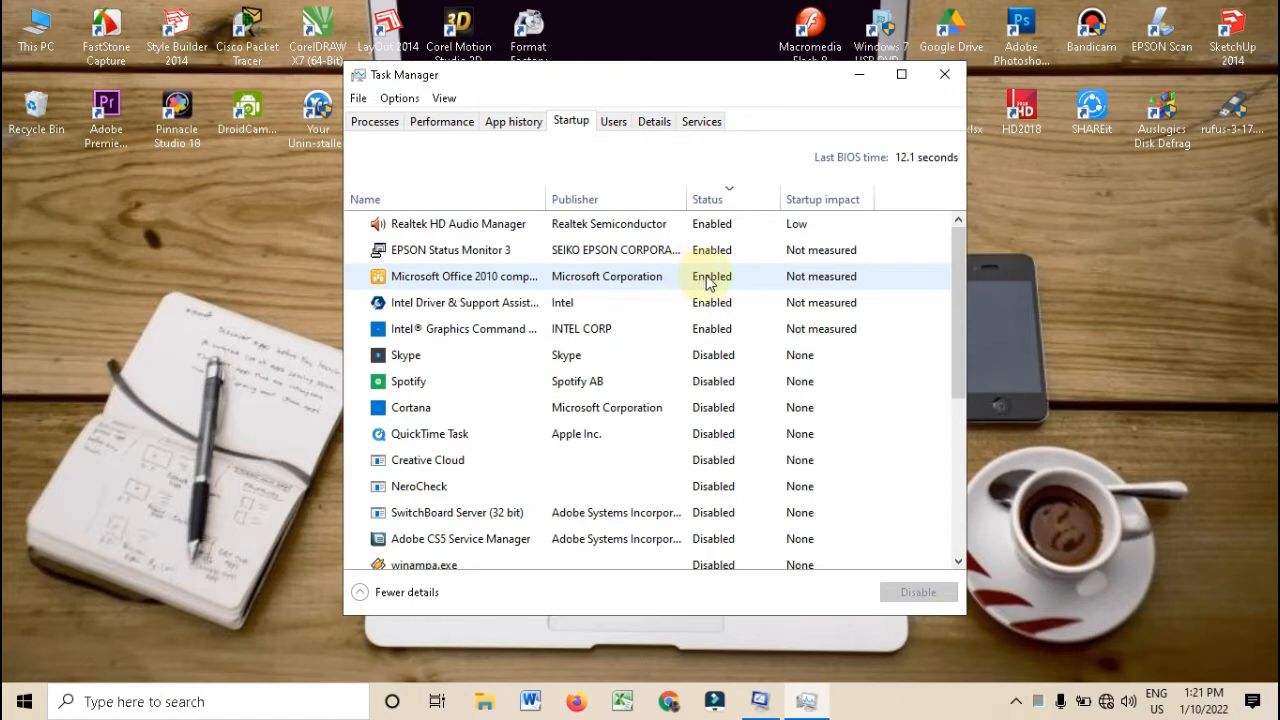
Step: Disable the Microsoft Office 2010 component and EPSON Status Monitor 3 startup items, and close Task Manager
click(707, 282)
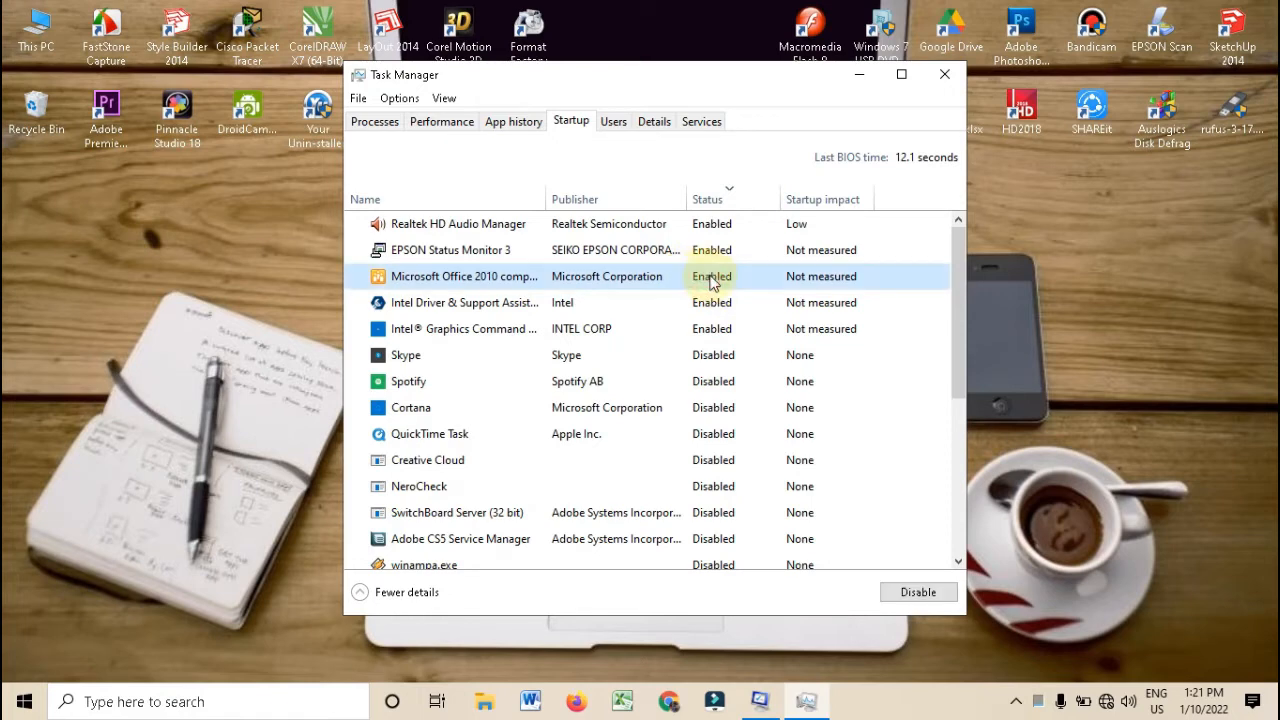
click(930, 595)
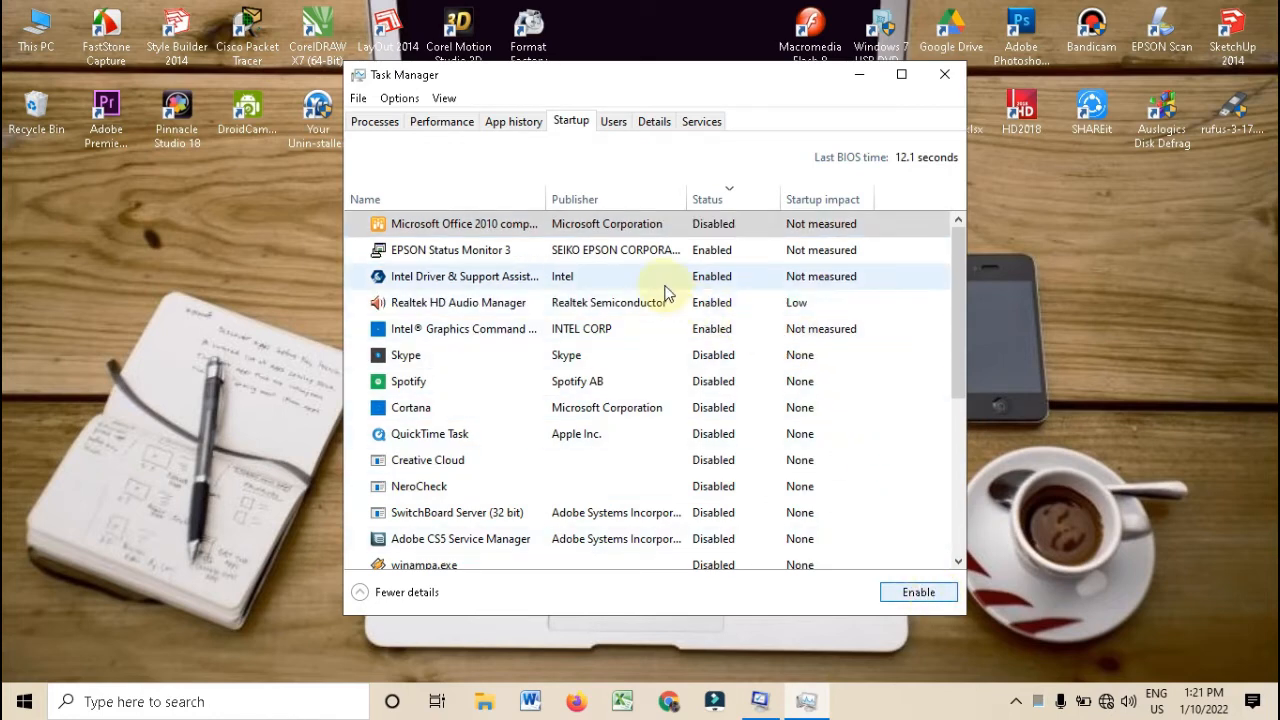
click(714, 258)
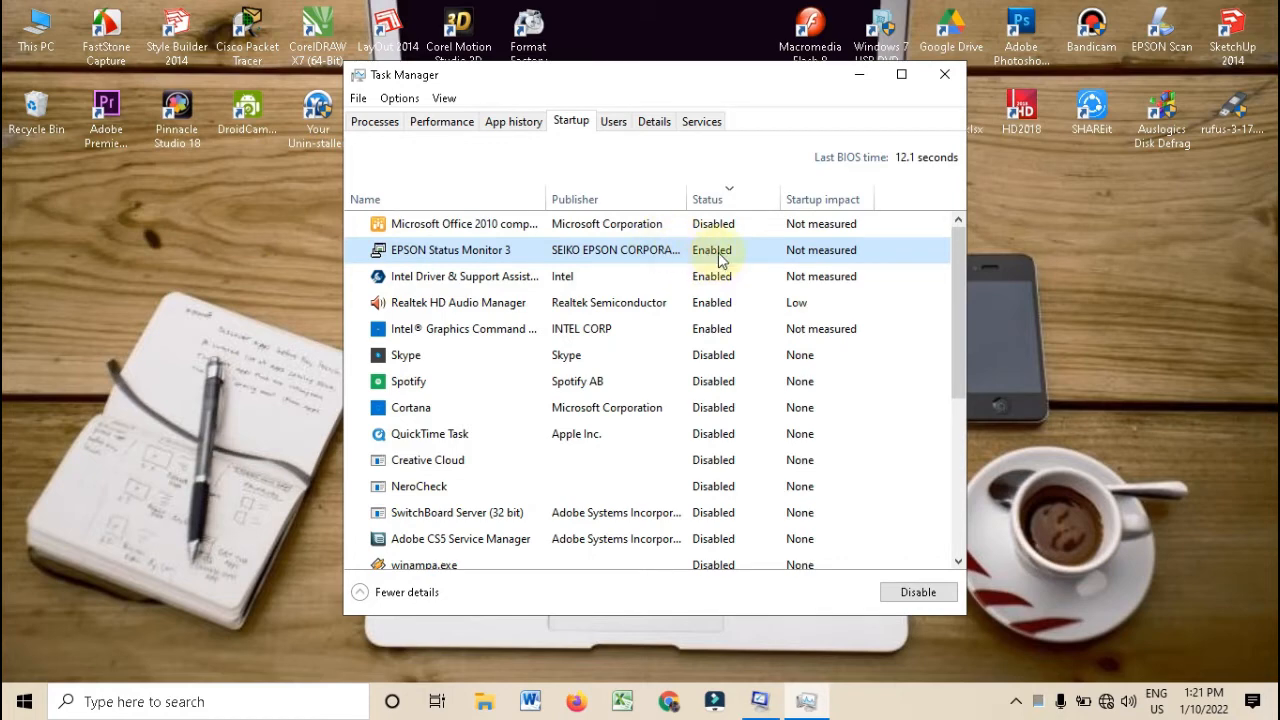
click(918, 591)
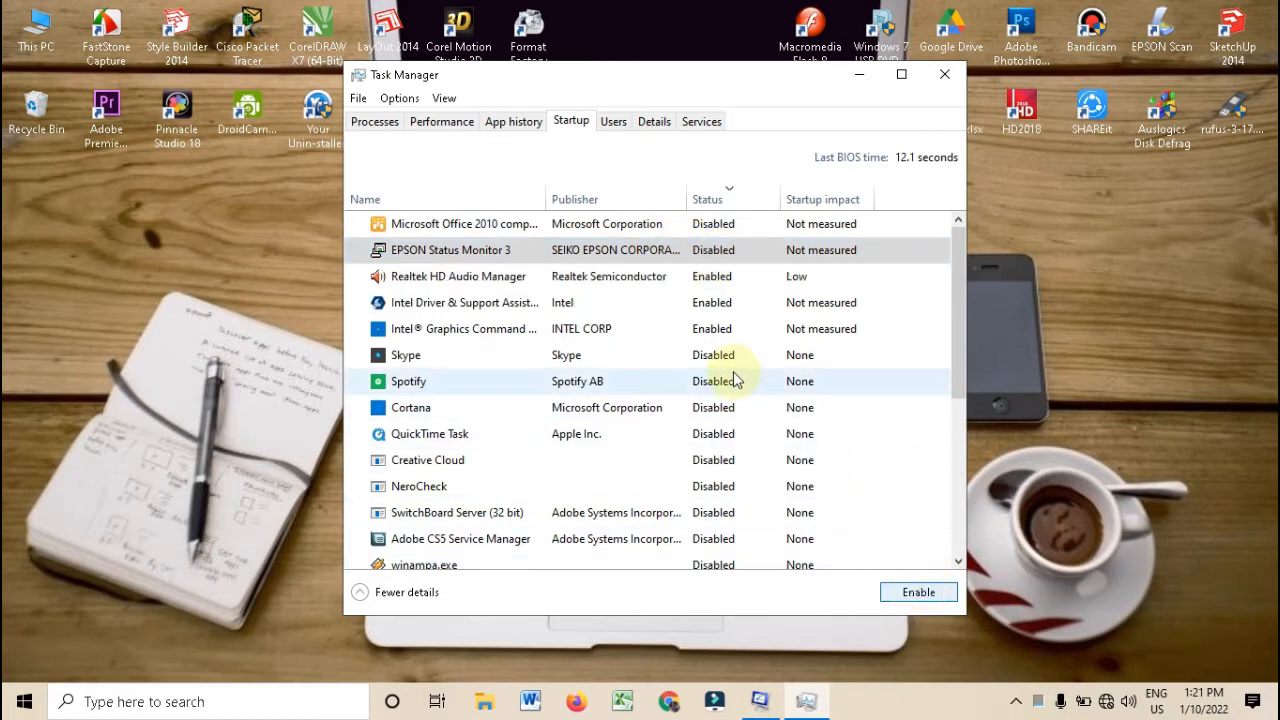
click(944, 76)
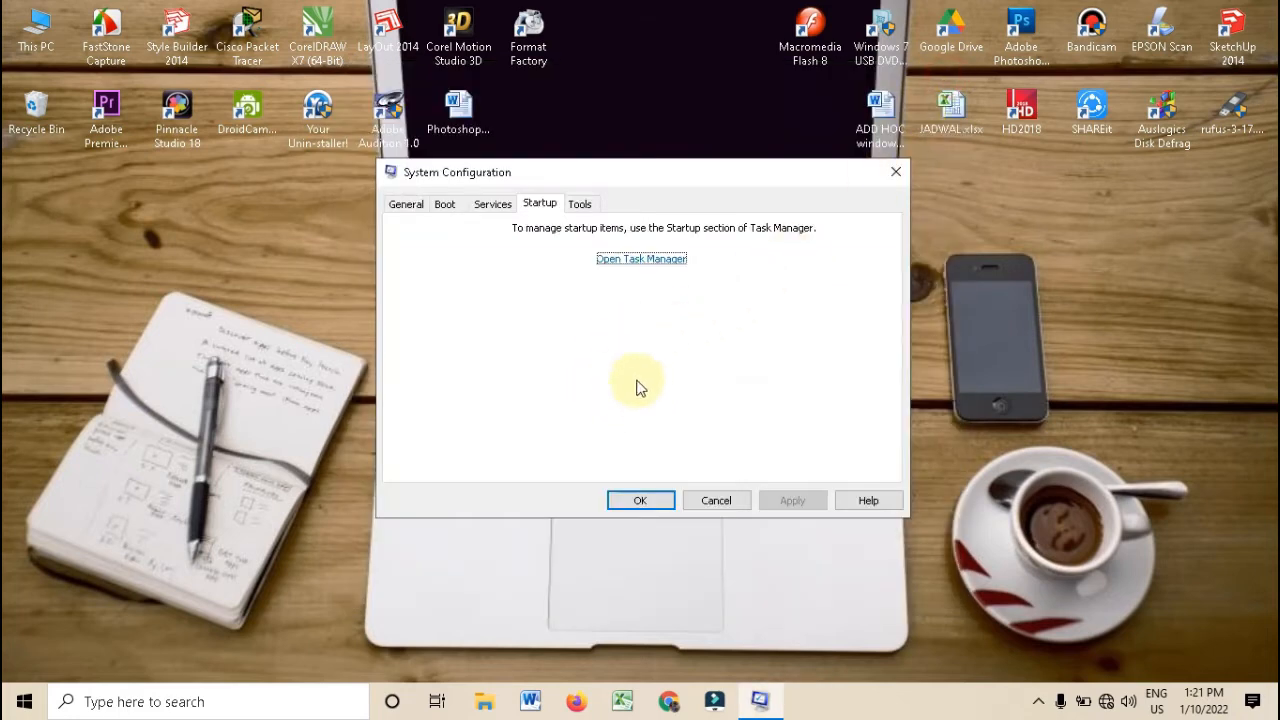
Step: Hide all Microsoft services in System Configuration, disable AdobeUpdateService, Adobe Genuine Software Integrity and Epson Scanner Service, and apply the changes
click(494, 207)
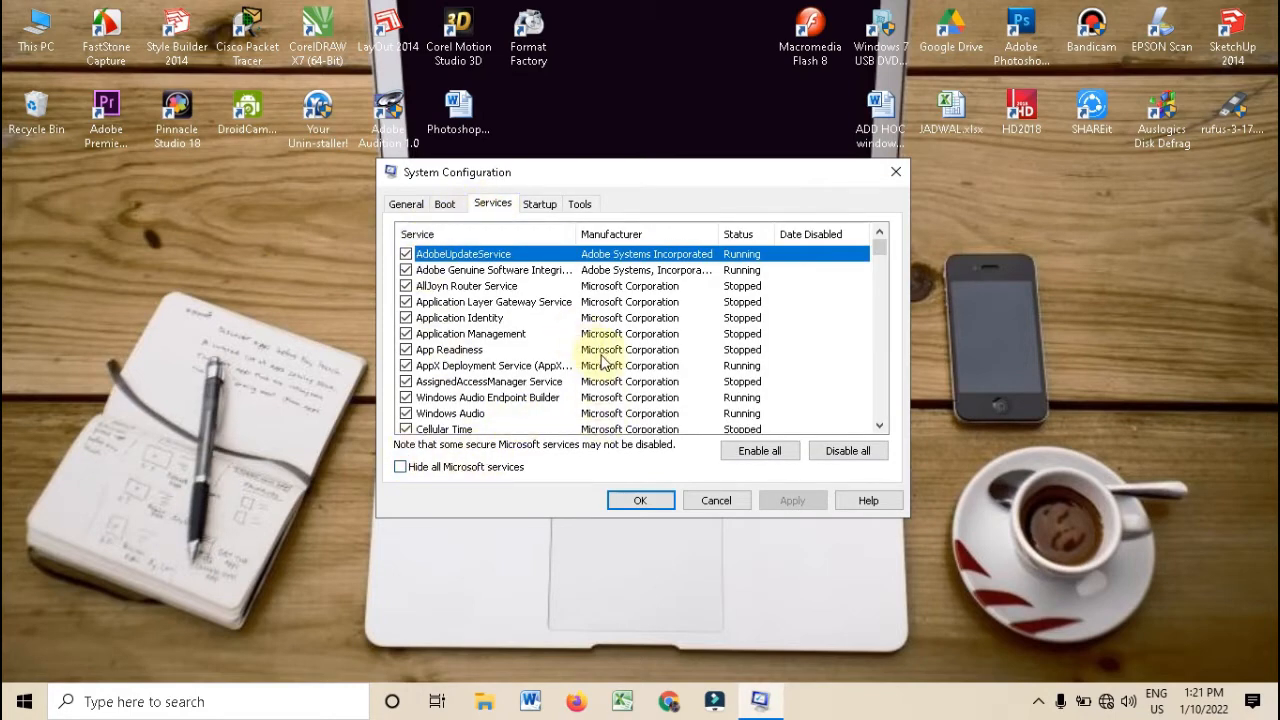
click(401, 467)
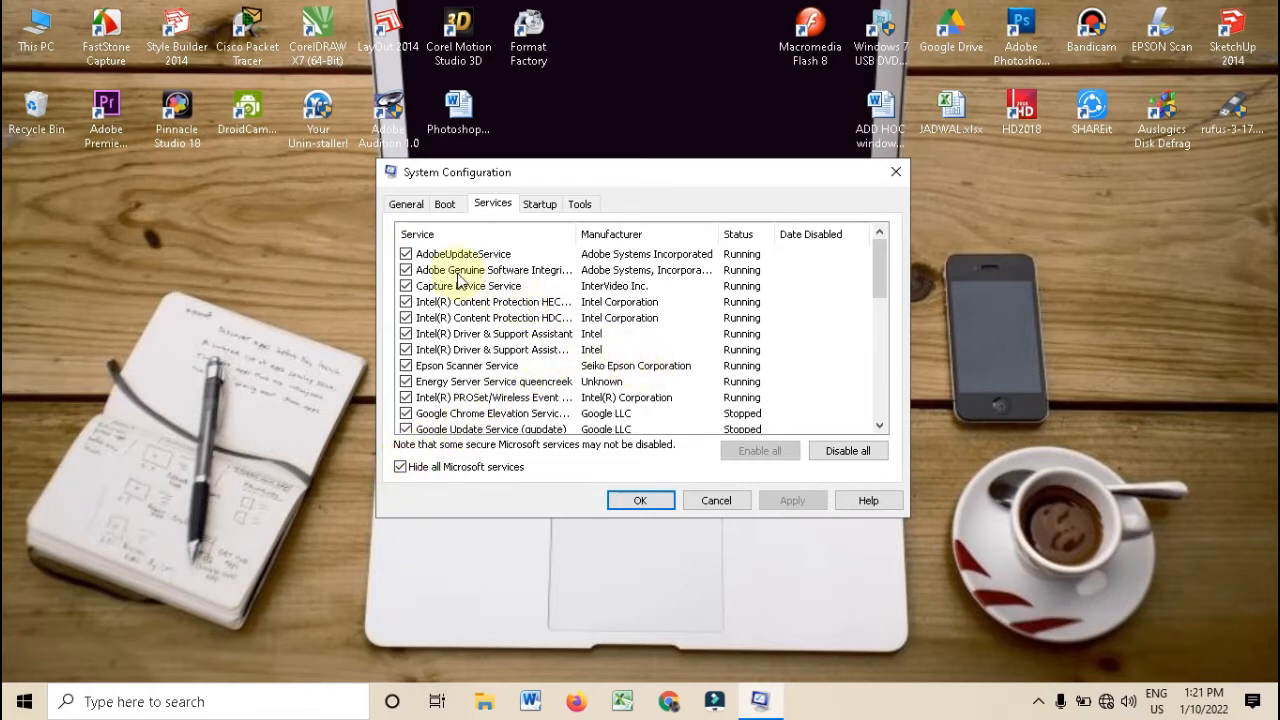
click(406, 254)
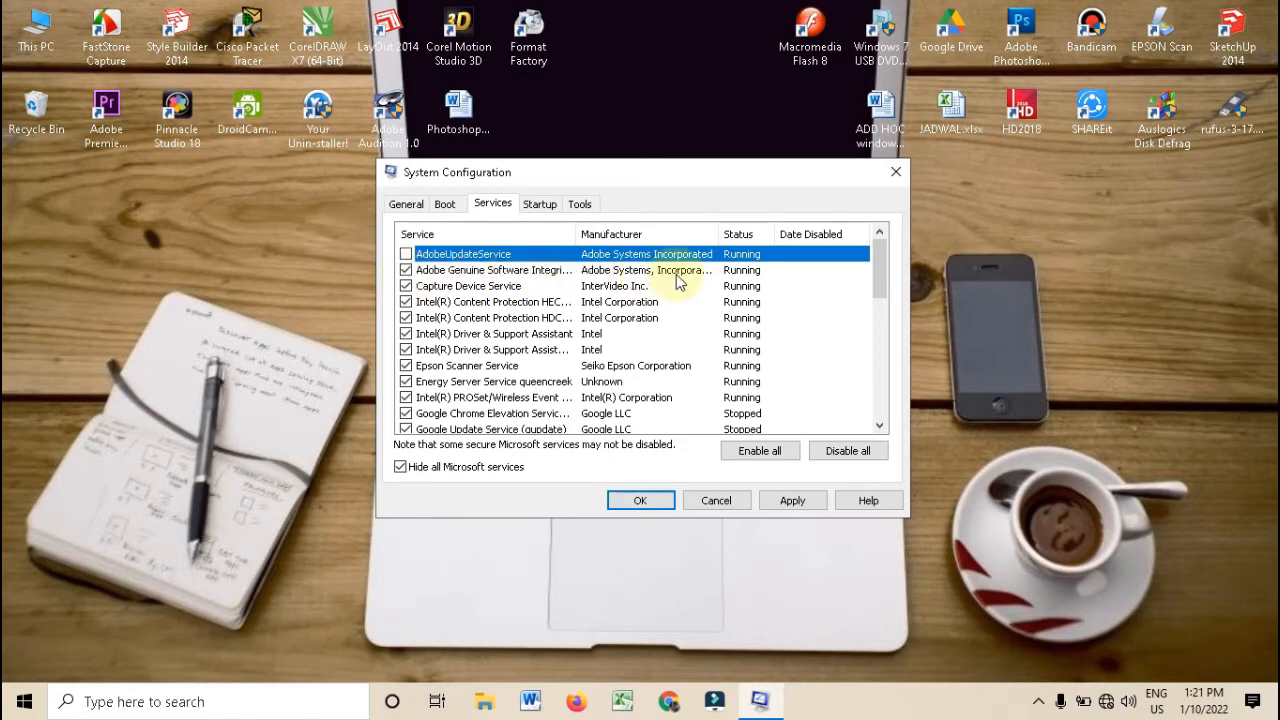
click(406, 270)
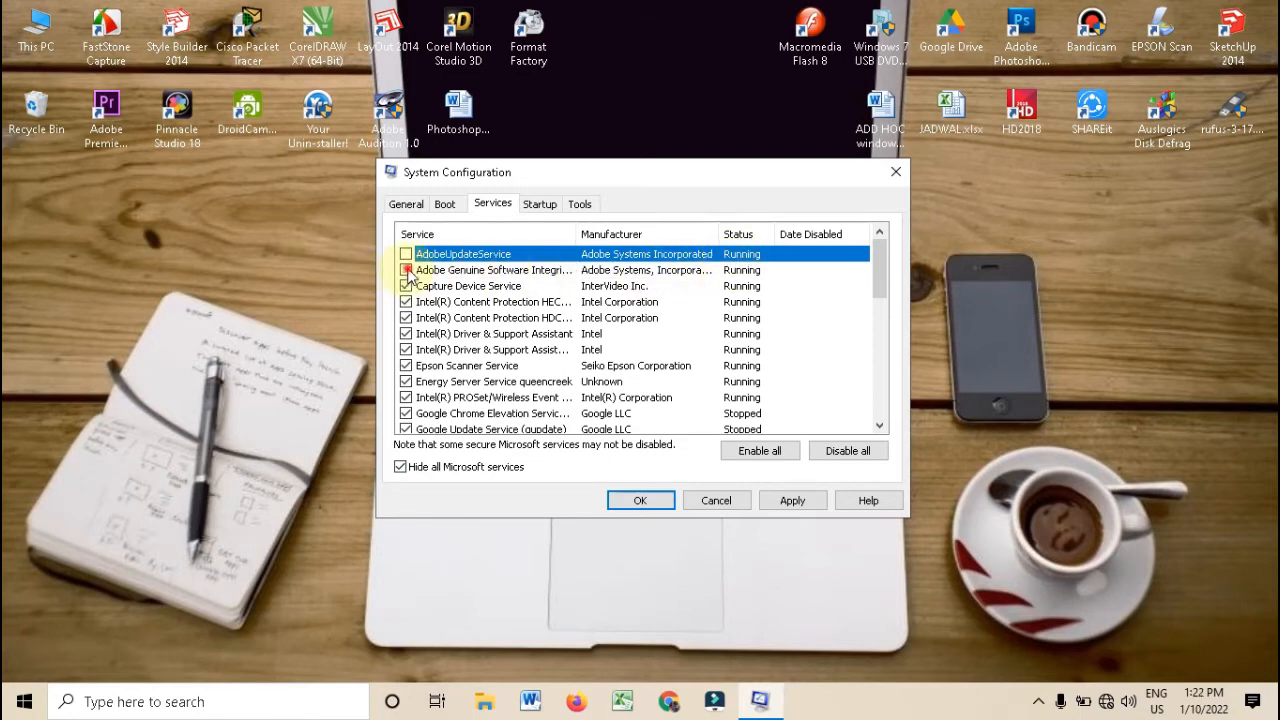
click(406, 366)
scroll(432, 393, down, 1)
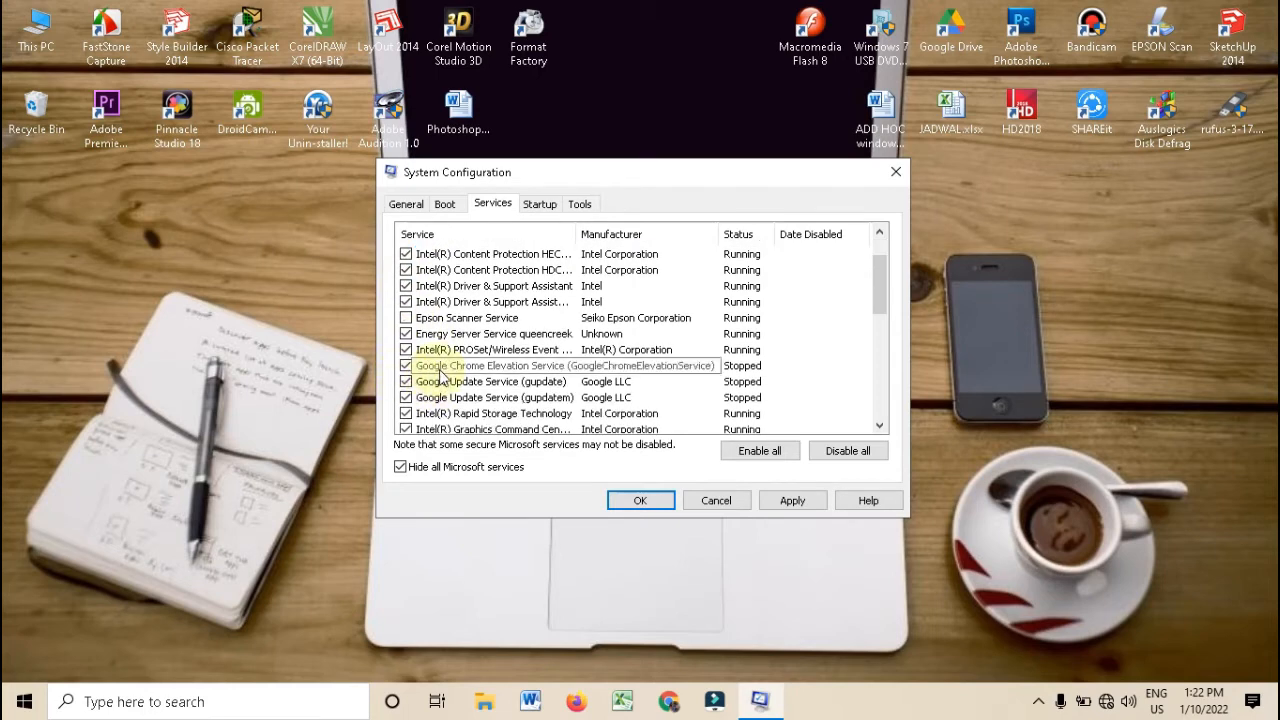
scroll(441, 375, down, 1)
scroll(441, 375, down, 4)
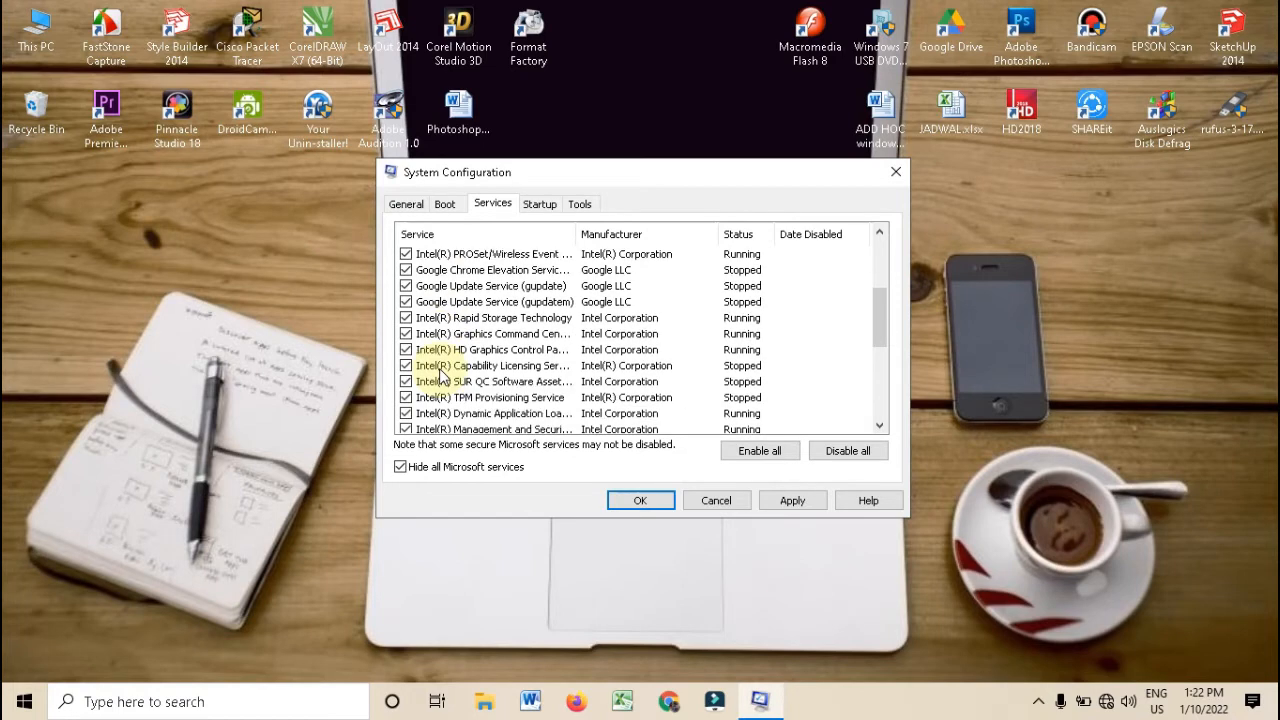
scroll(439, 373, down, 2)
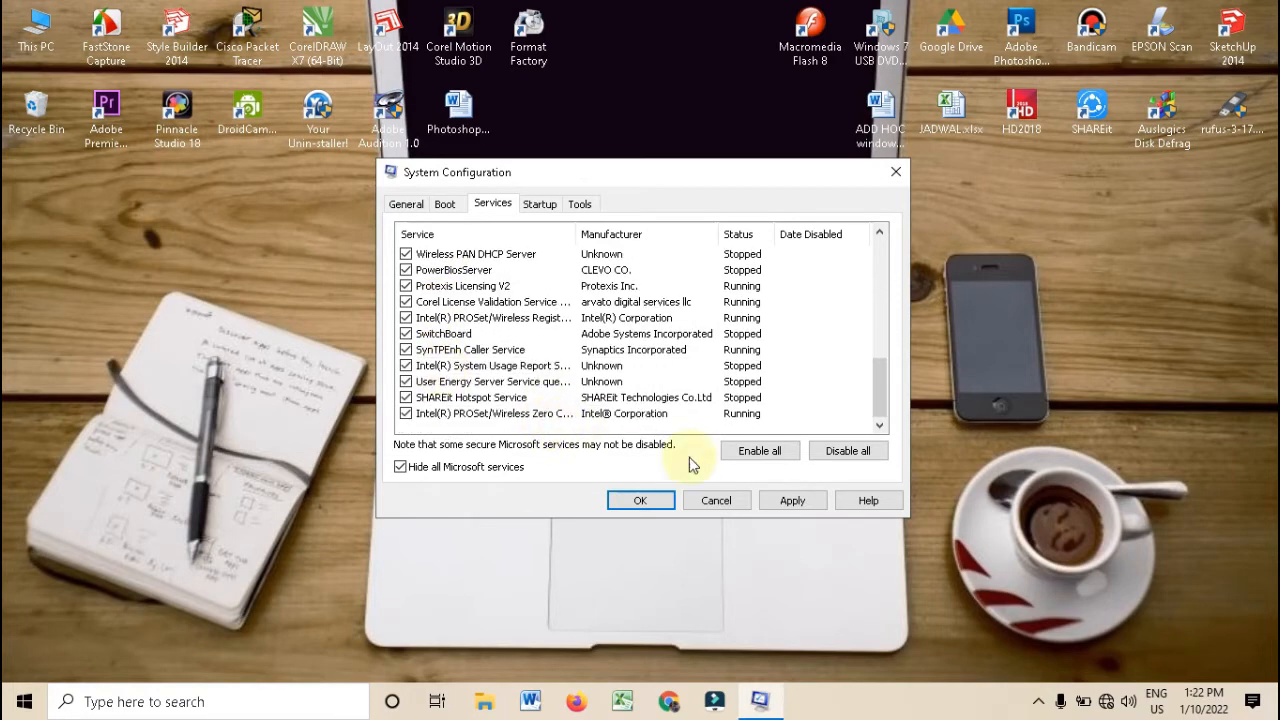
click(802, 504)
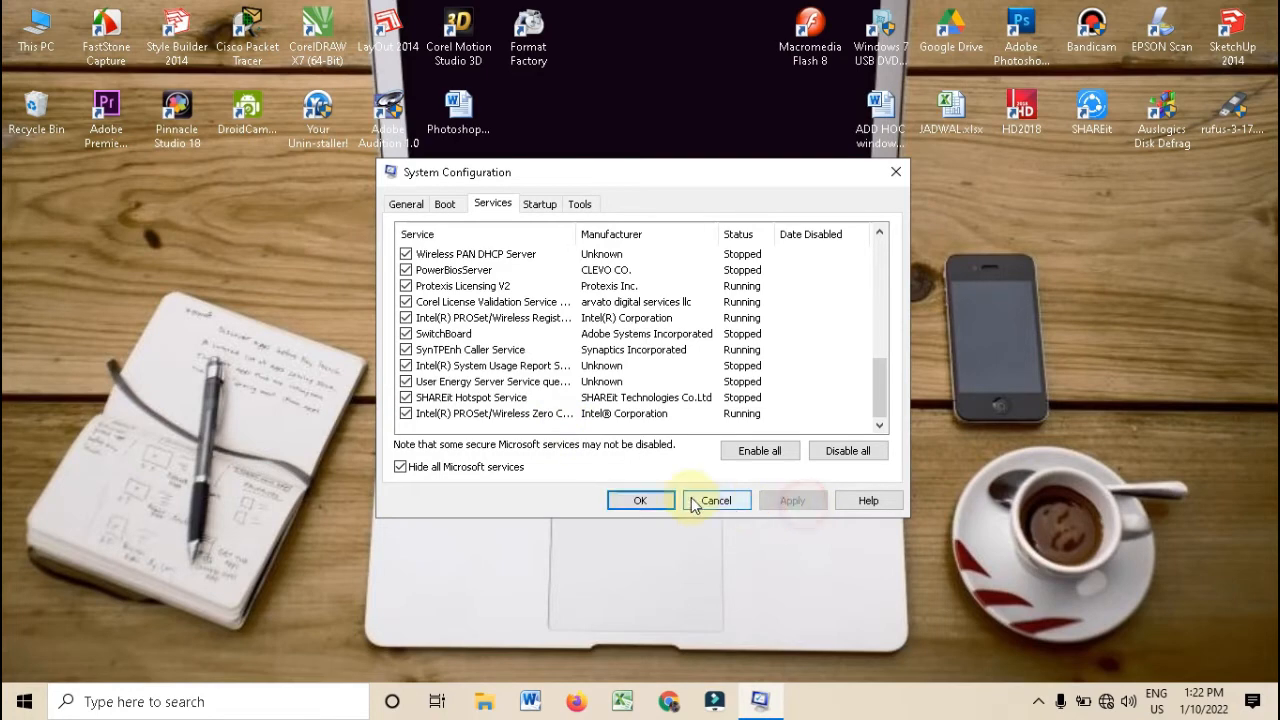
click(637, 501)
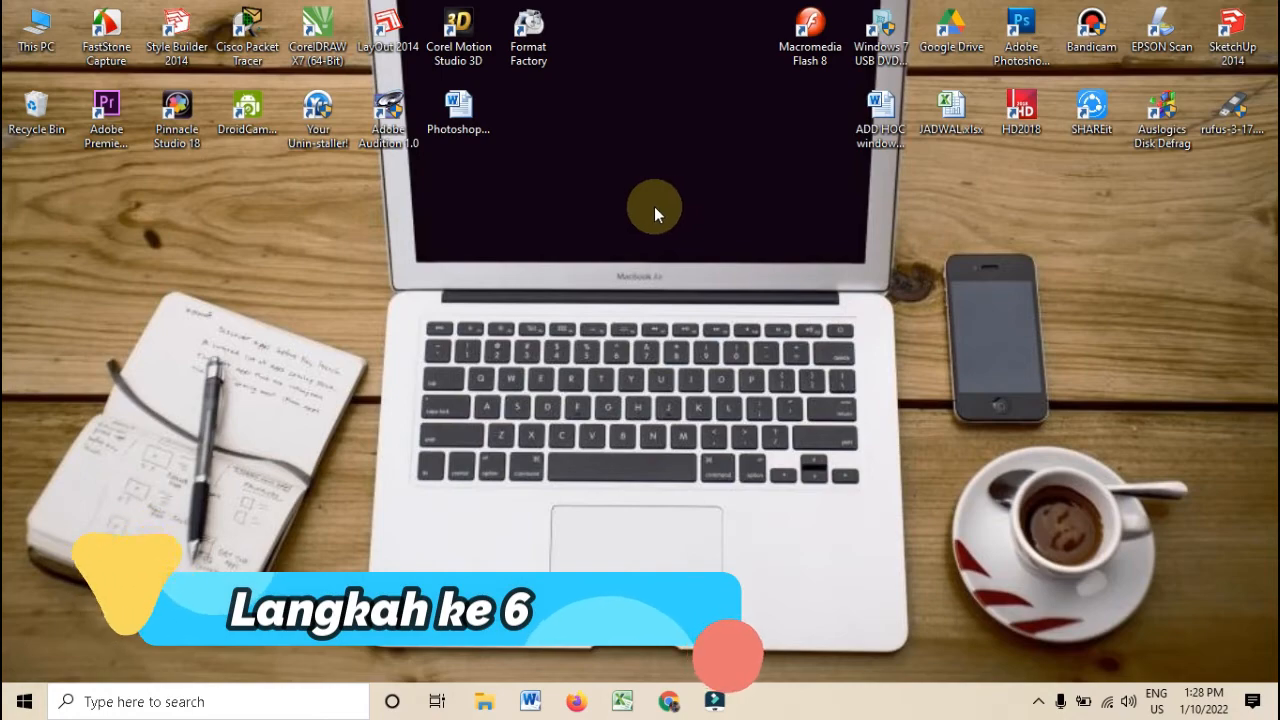
Step: Open the Performance Options dialog through This PC's properties and the advanced system settings
click(485, 703)
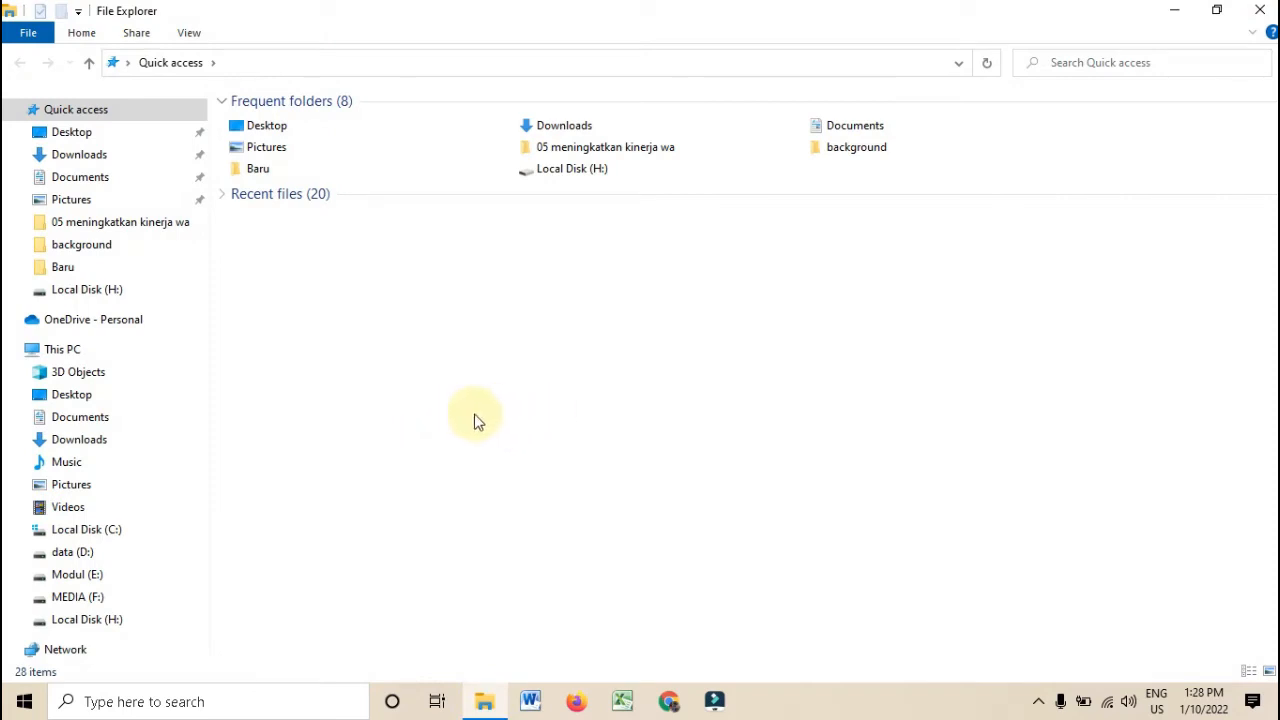
click(80, 358)
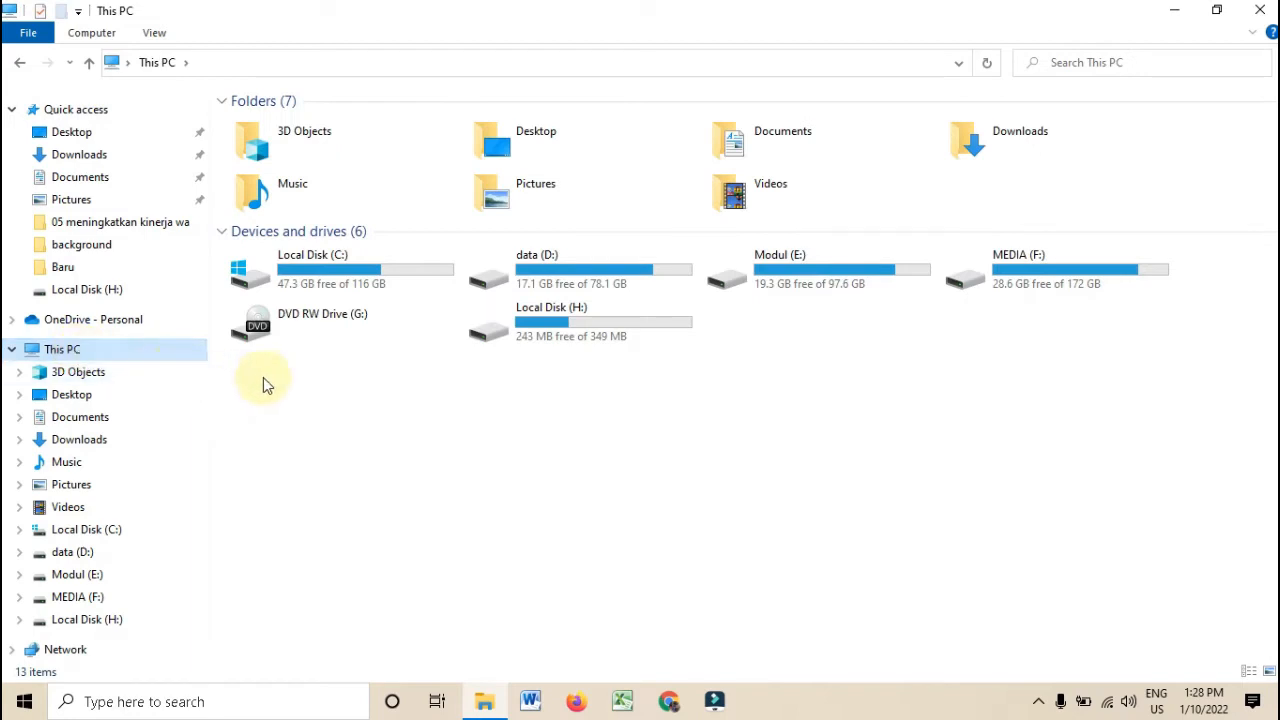
right_click(545, 437)
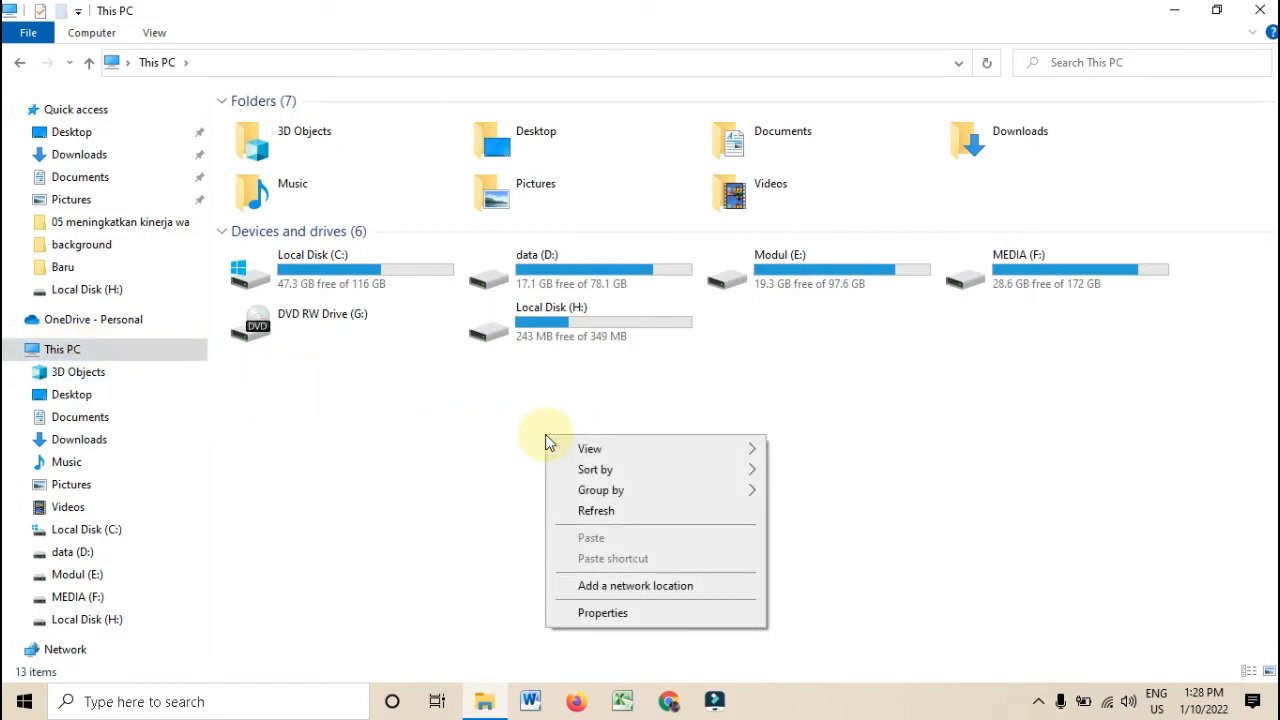
click(604, 612)
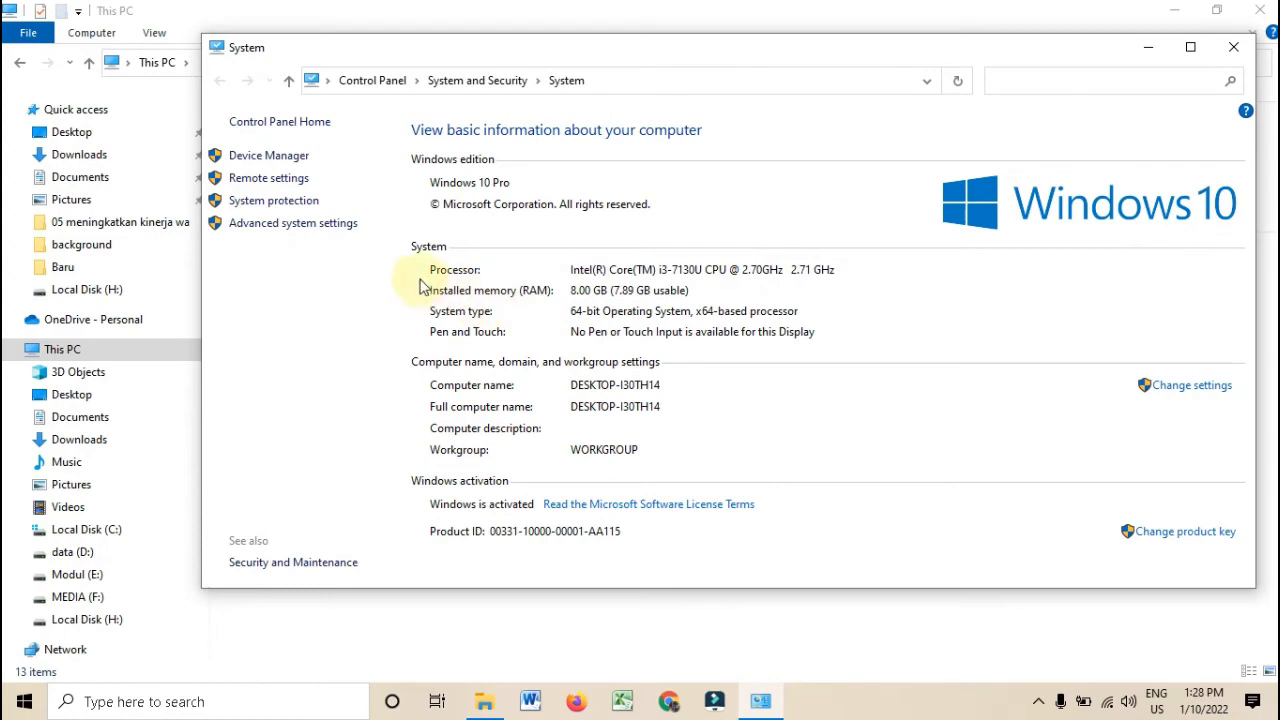
click(316, 225)
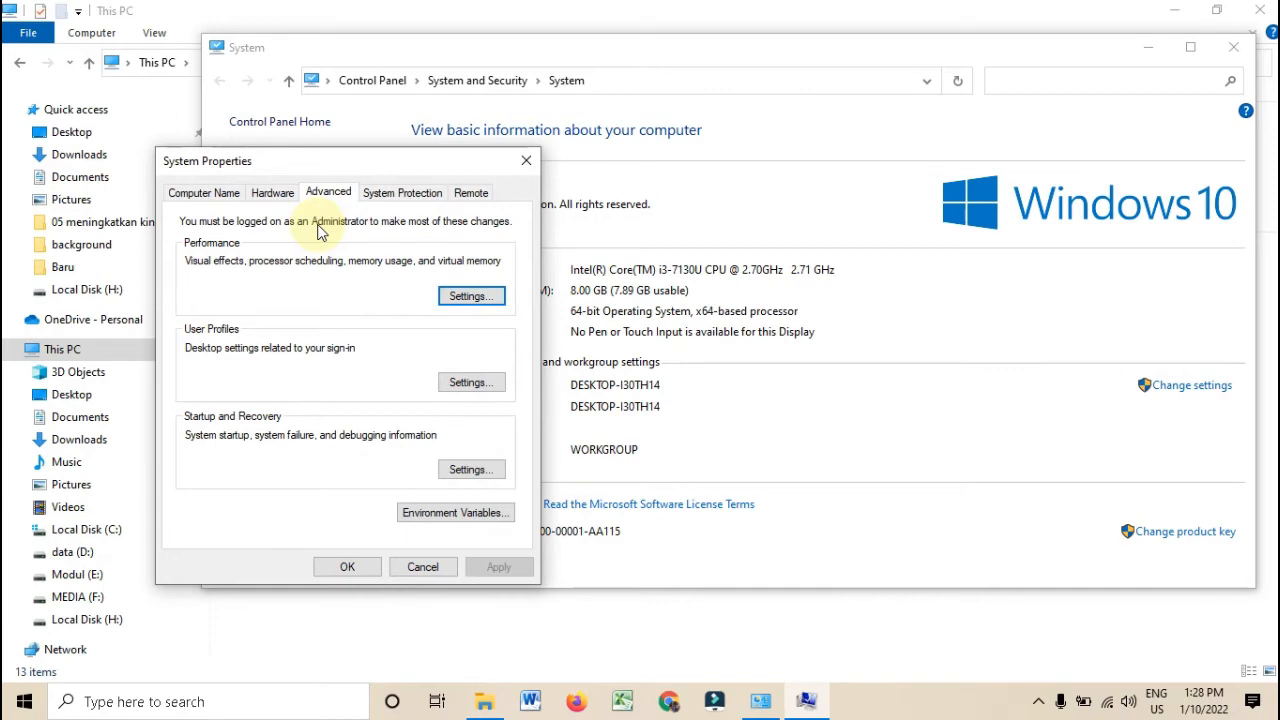
click(472, 296)
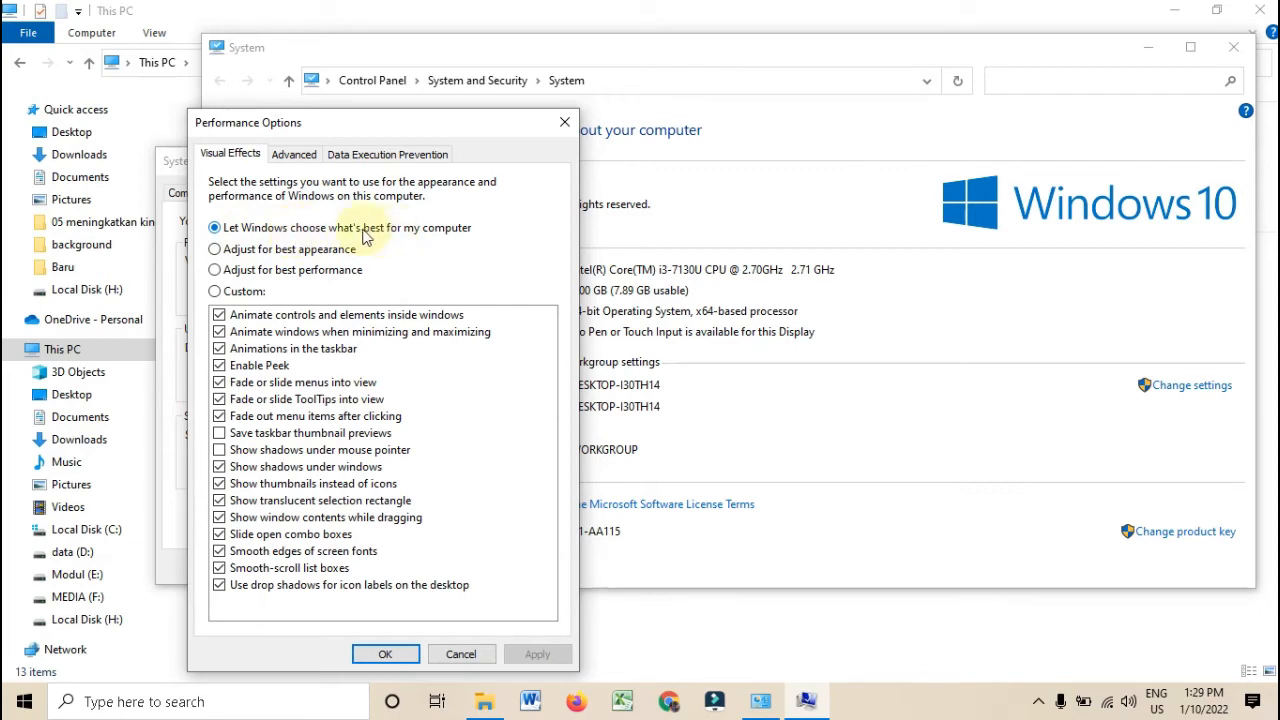
Step: Adjust visual effects for best performance, re-enable only "Show thumbnails instead of icons", apply the settings and close all open windows
click(216, 251)
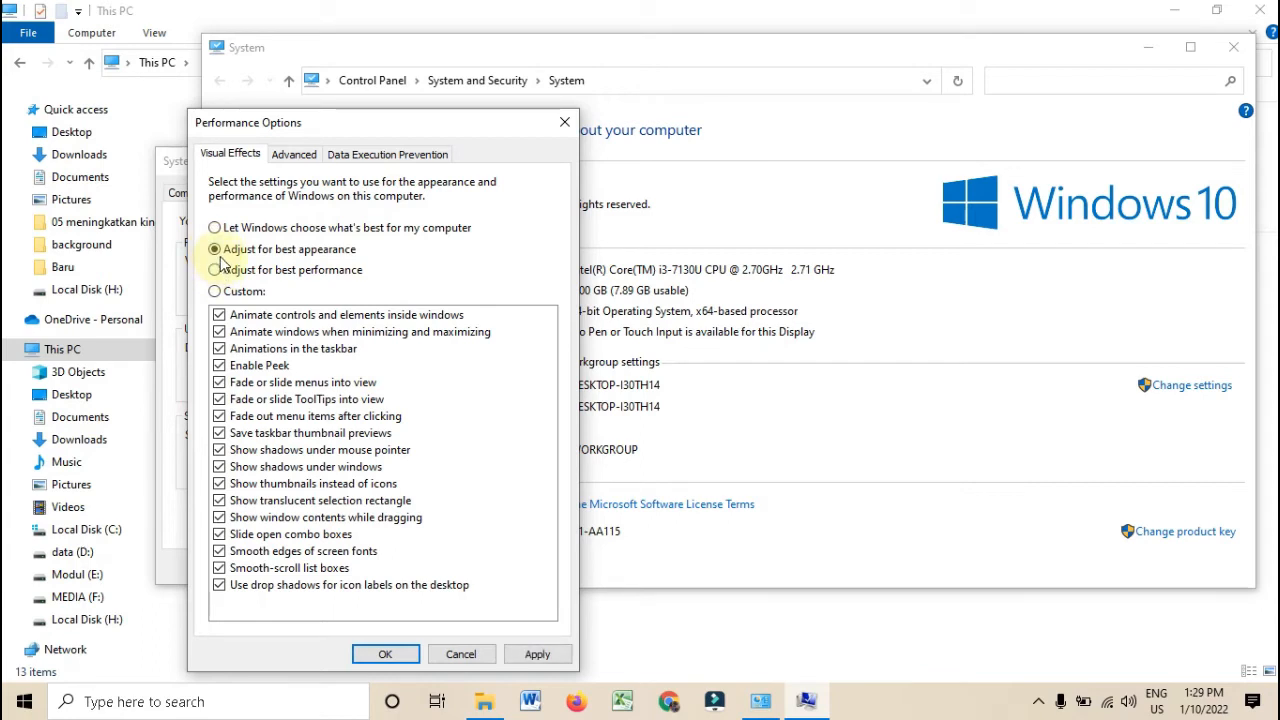
click(216, 270)
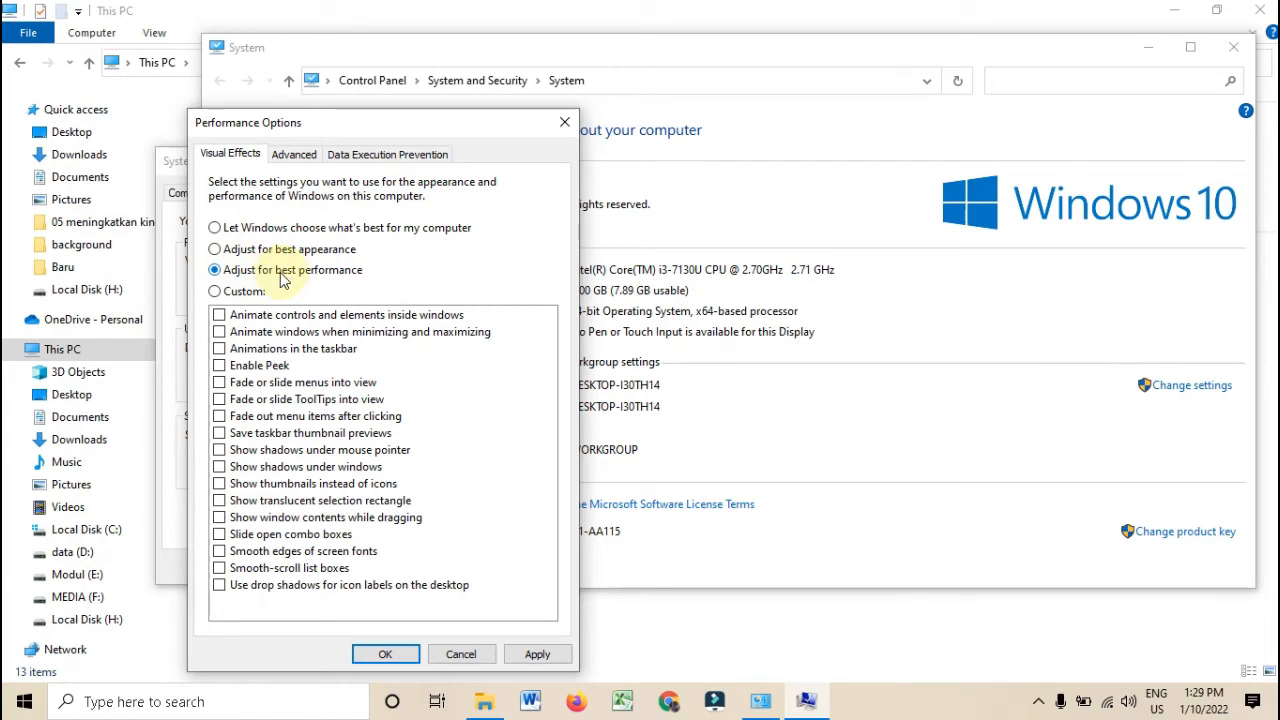
click(220, 485)
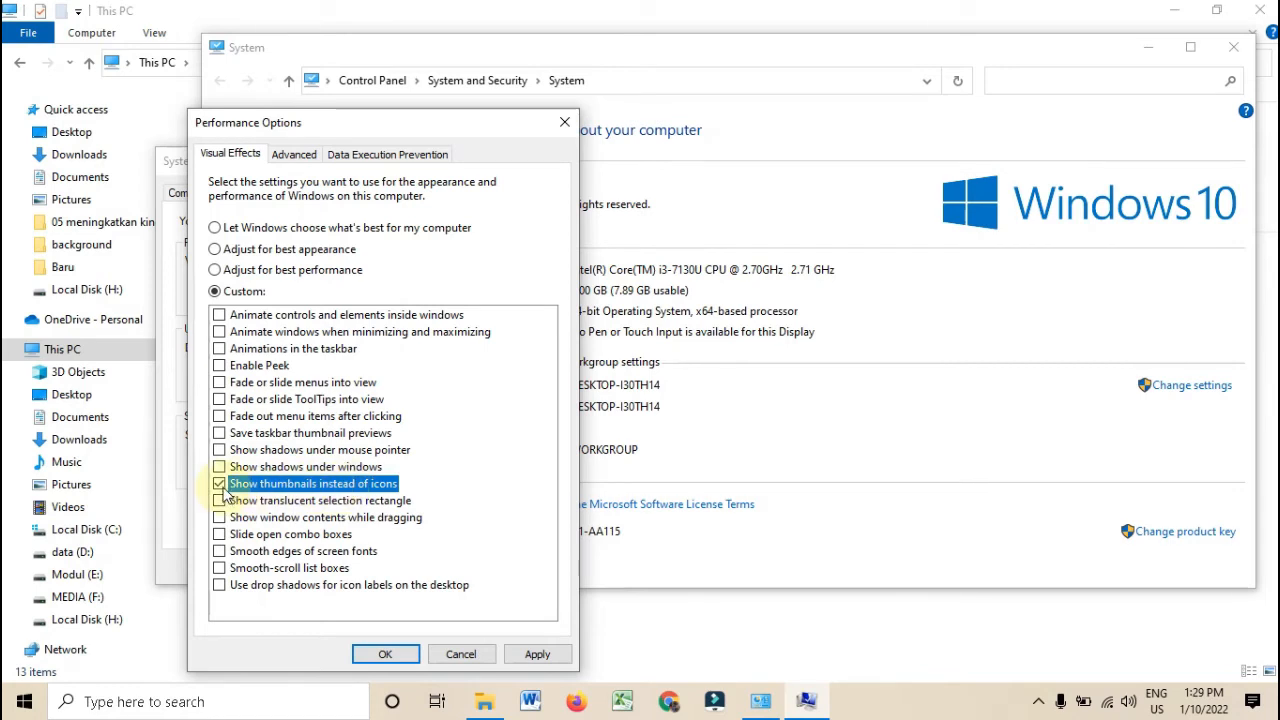
click(517, 652)
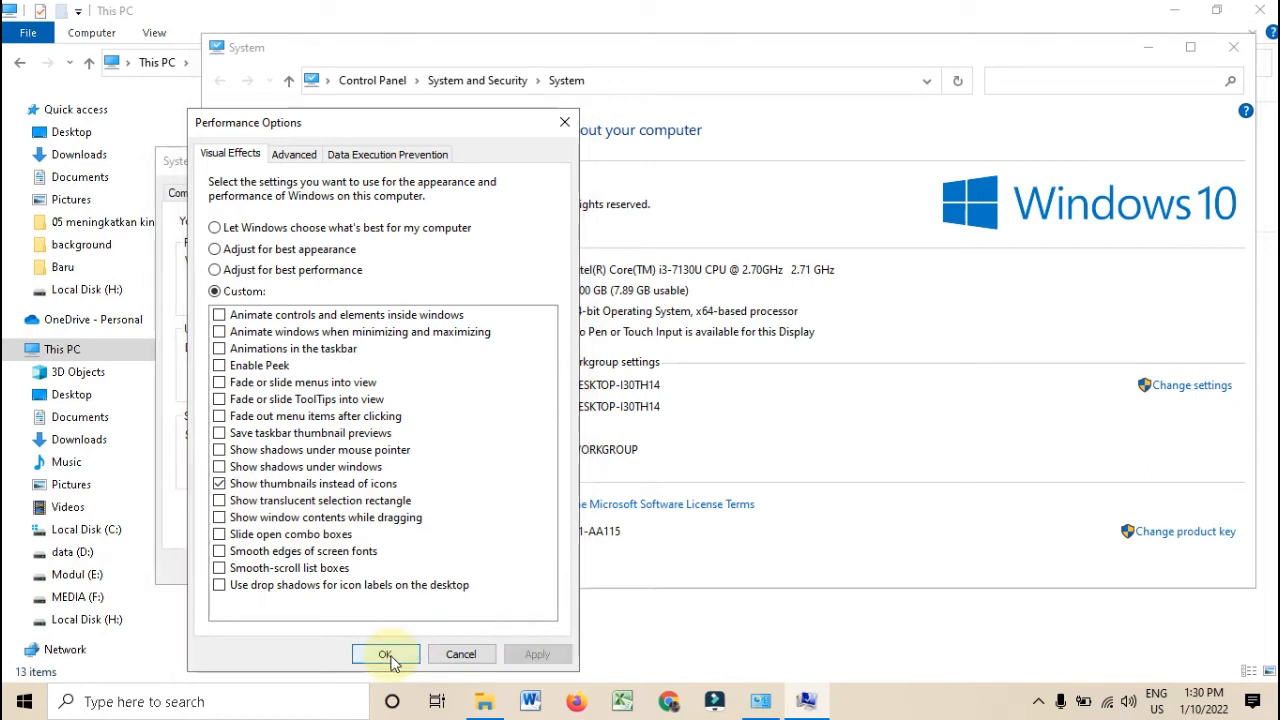
click(389, 656)
click(364, 572)
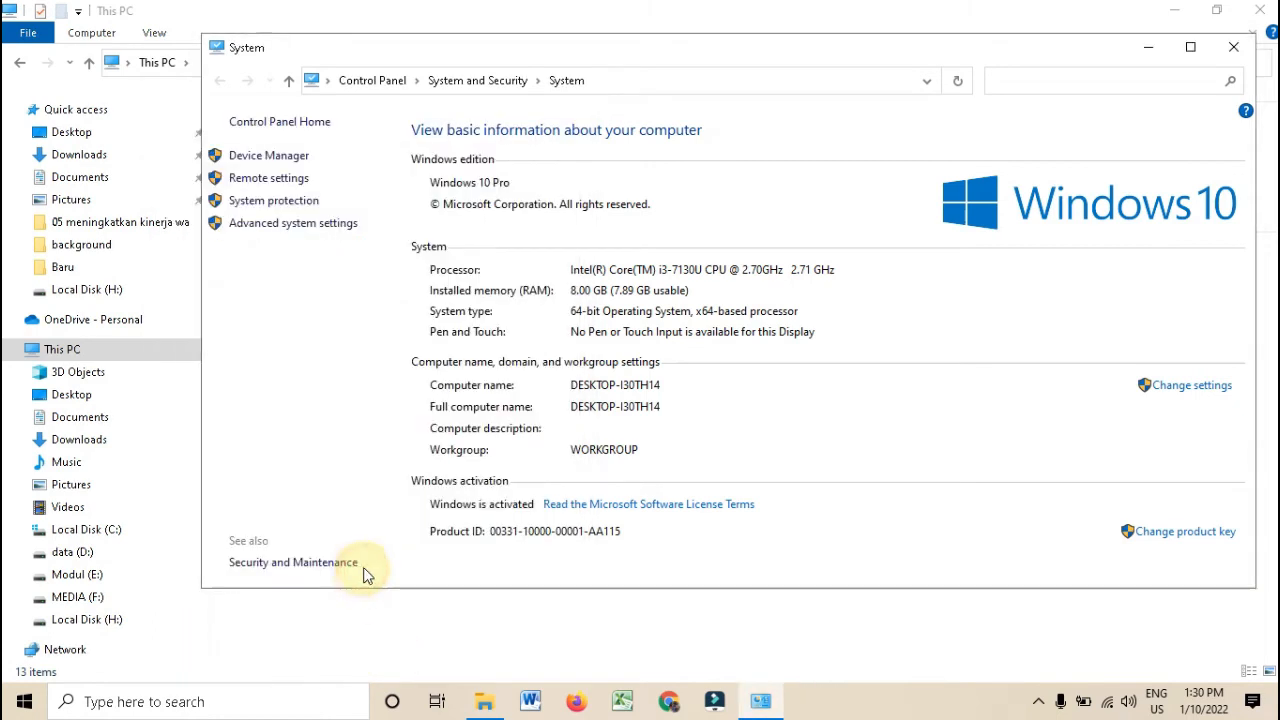
click(1234, 47)
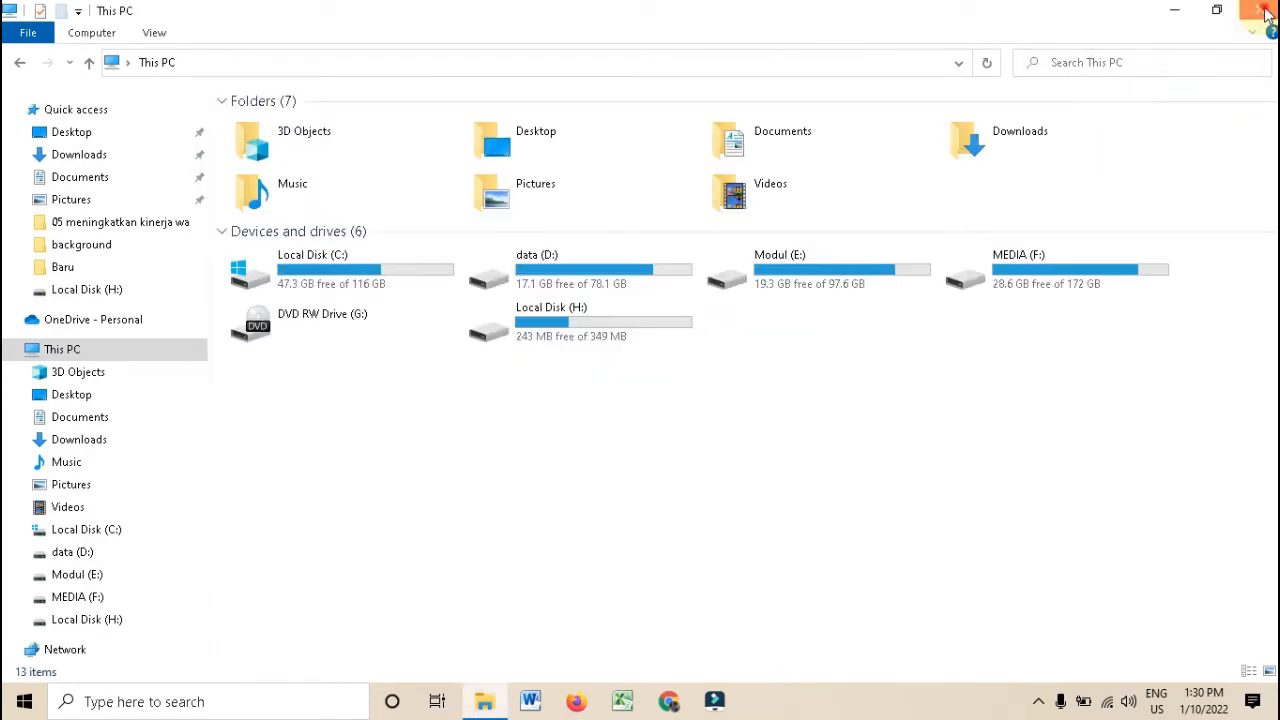
click(1260, 12)
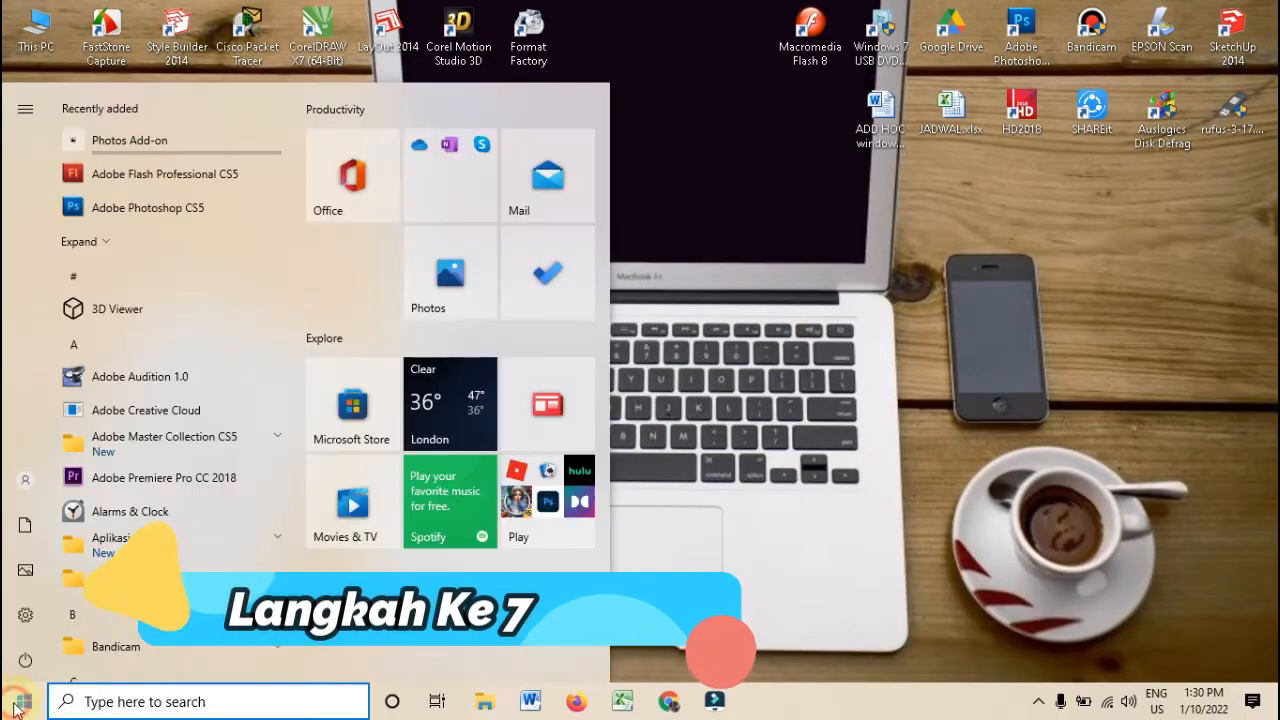
Step: Resume the paused Windows updates in the Update & Security settings, let the update check finish, and close Settings
click(20, 702)
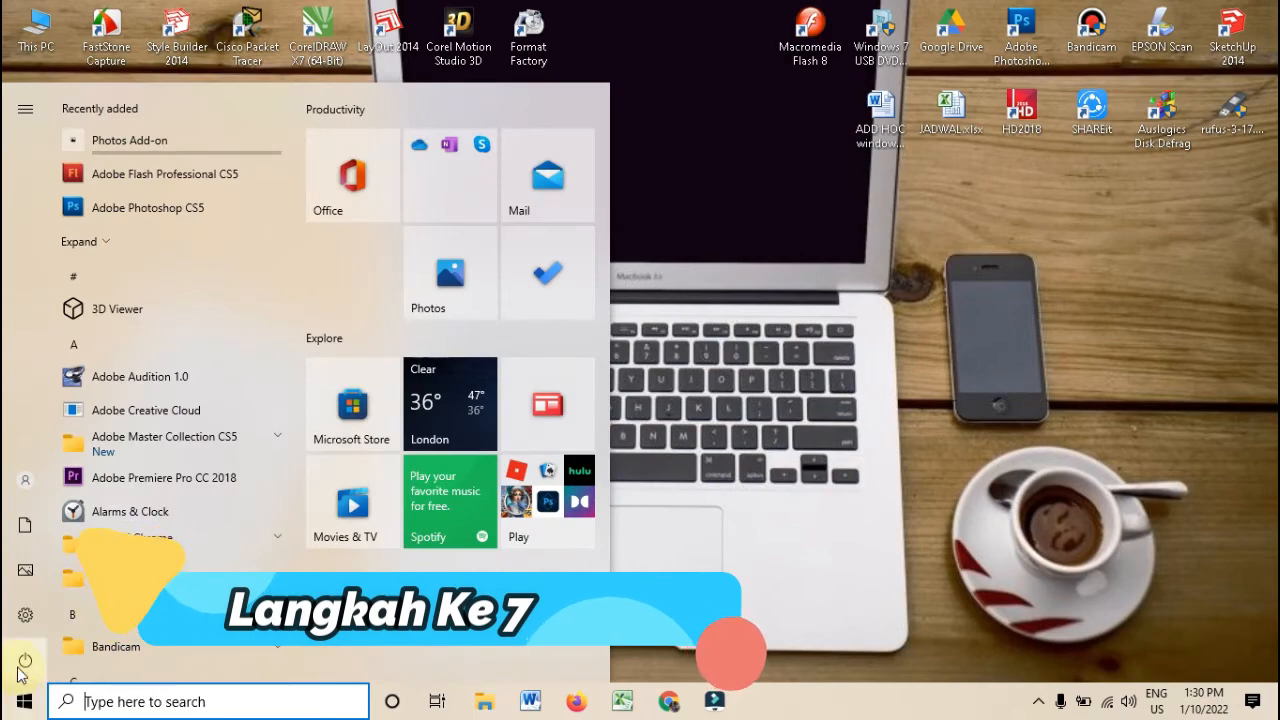
click(29, 617)
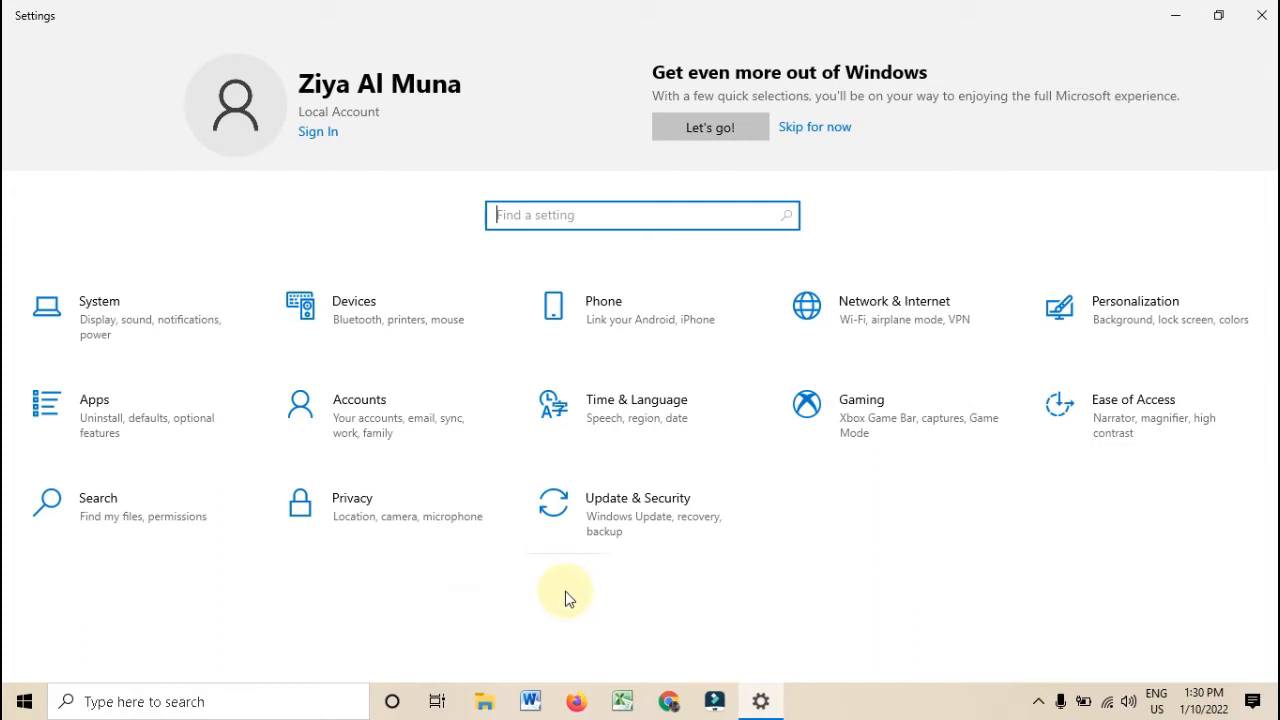
click(615, 518)
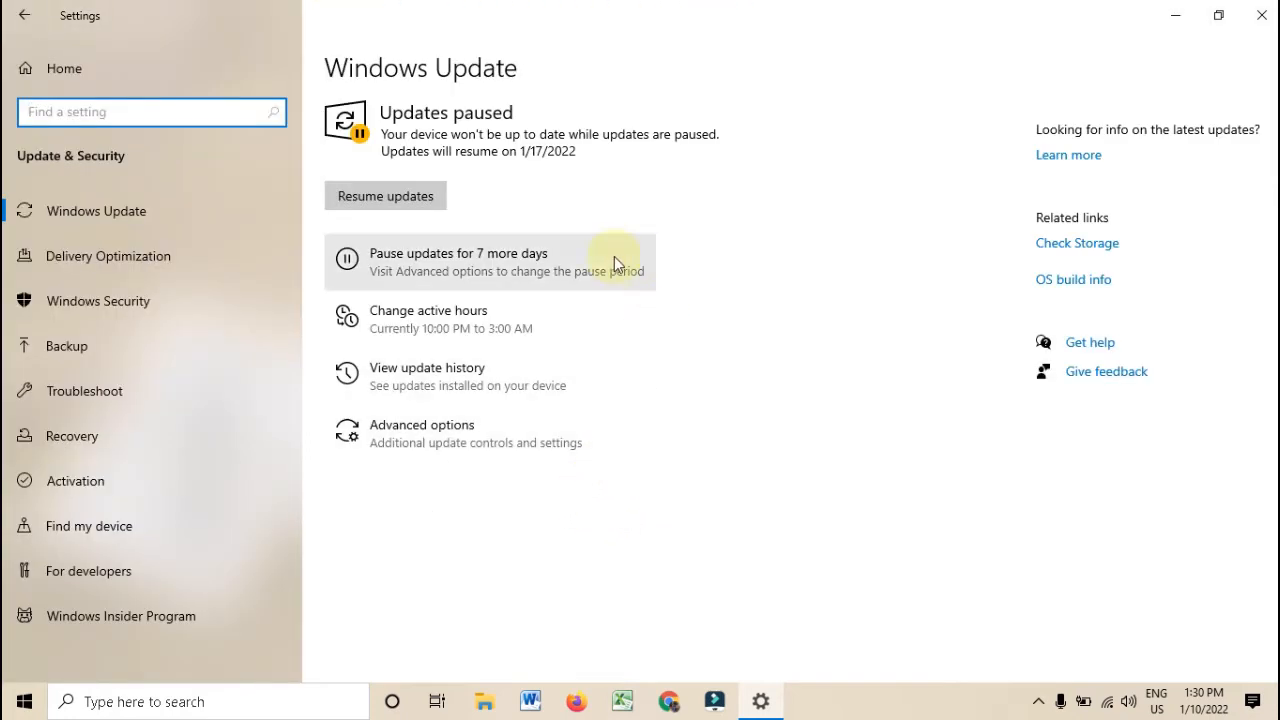
click(417, 195)
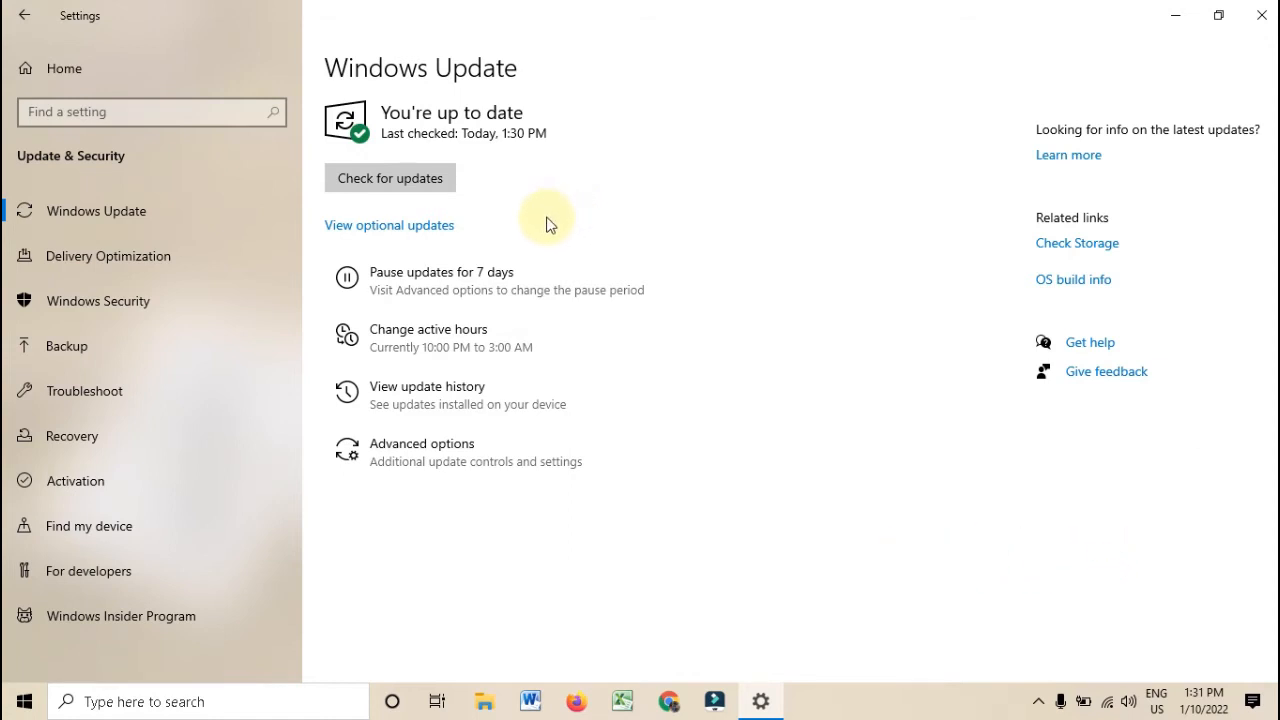
click(1261, 18)
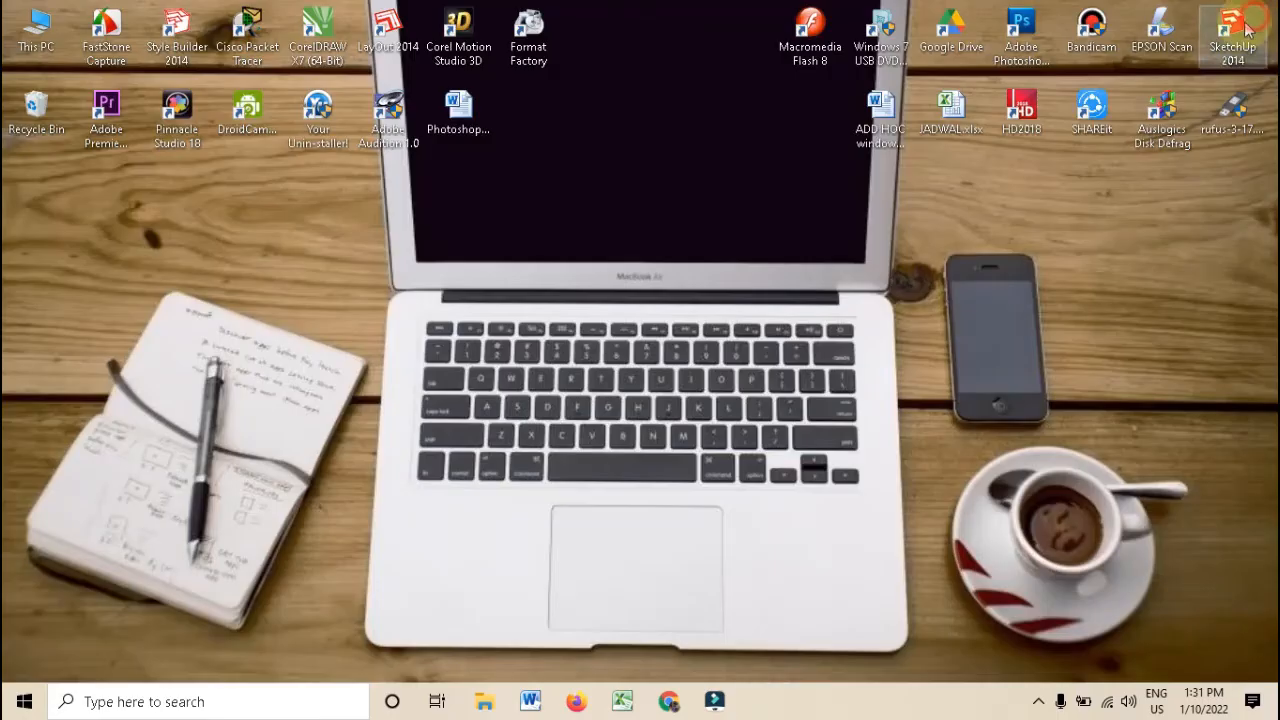
Step: Open the Storage page of the System settings and turn on Storage Sense
click(24, 701)
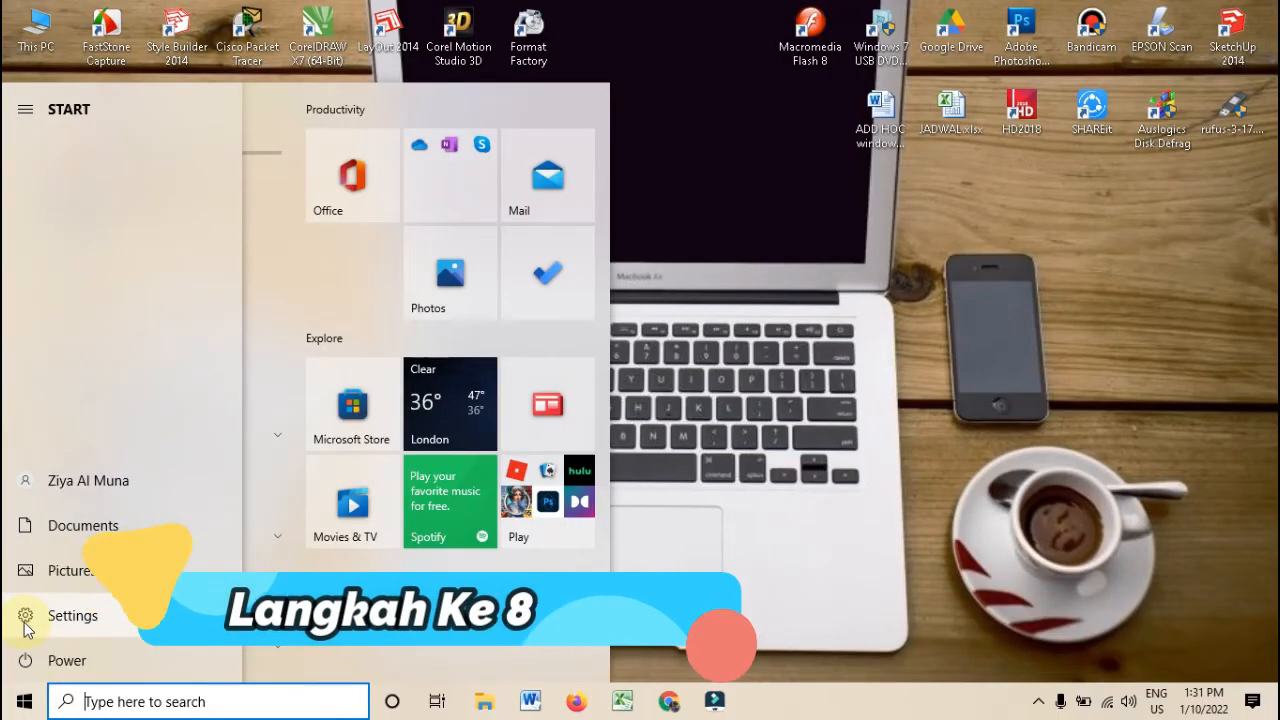
click(27, 622)
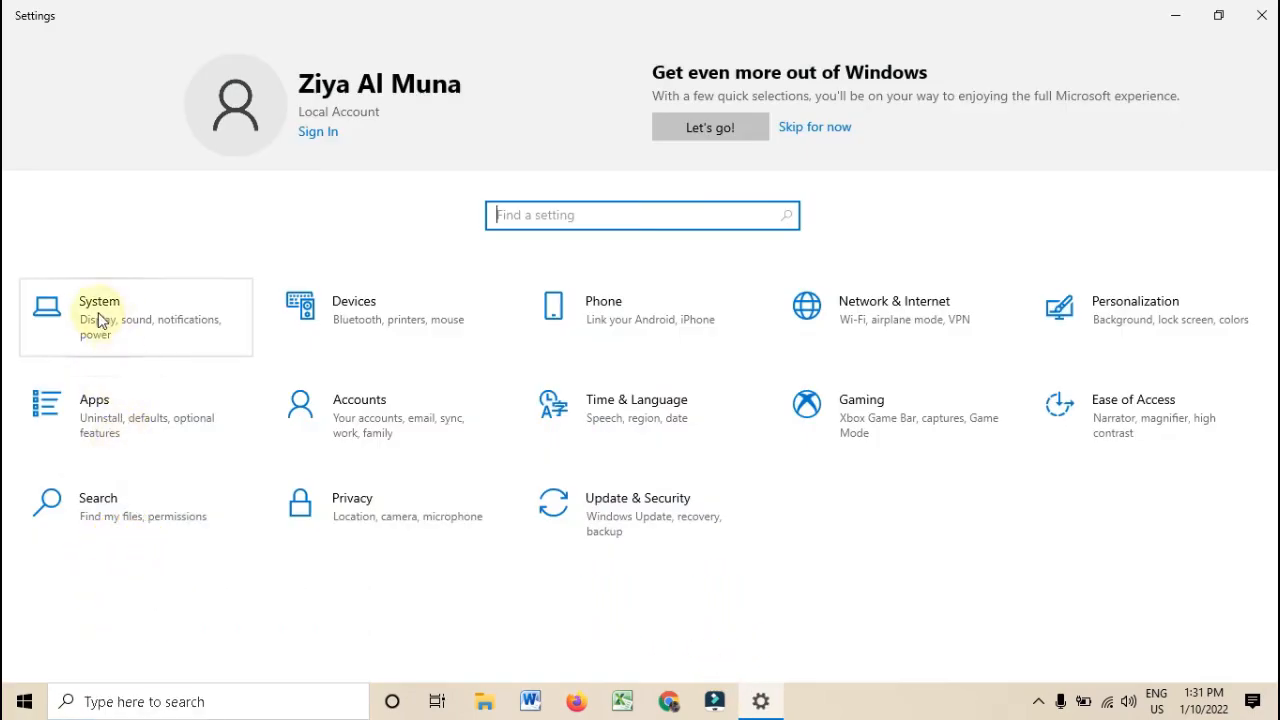
click(98, 320)
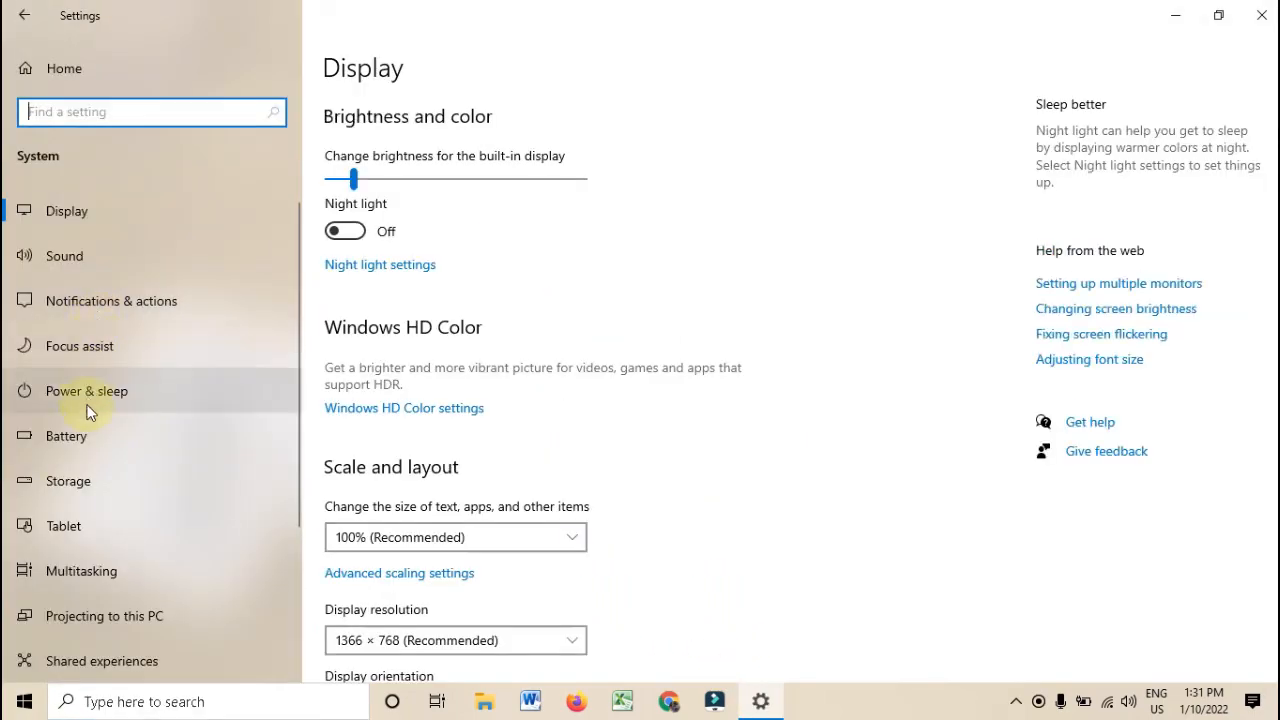
click(86, 486)
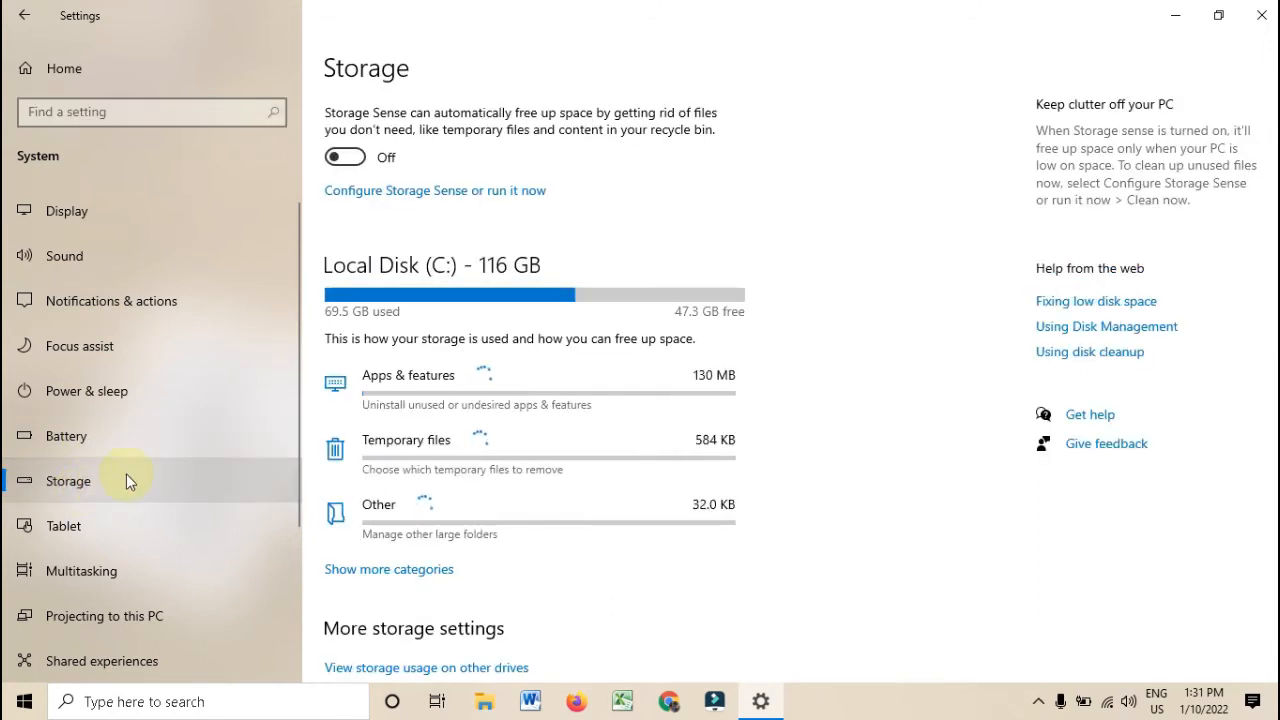
click(345, 160)
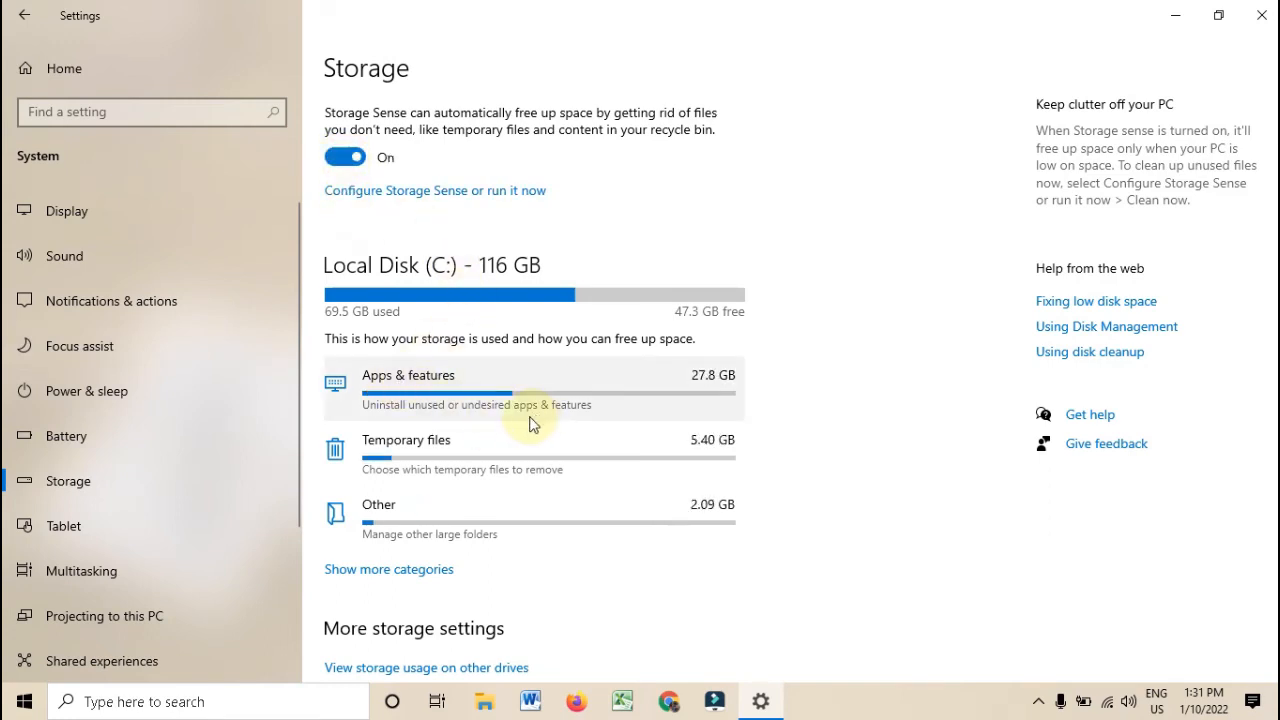
Step: Add the Recycle Bin to the preselected temporary file categories, leave Downloads unselected, remove the files, and return to the Storage page
click(390, 452)
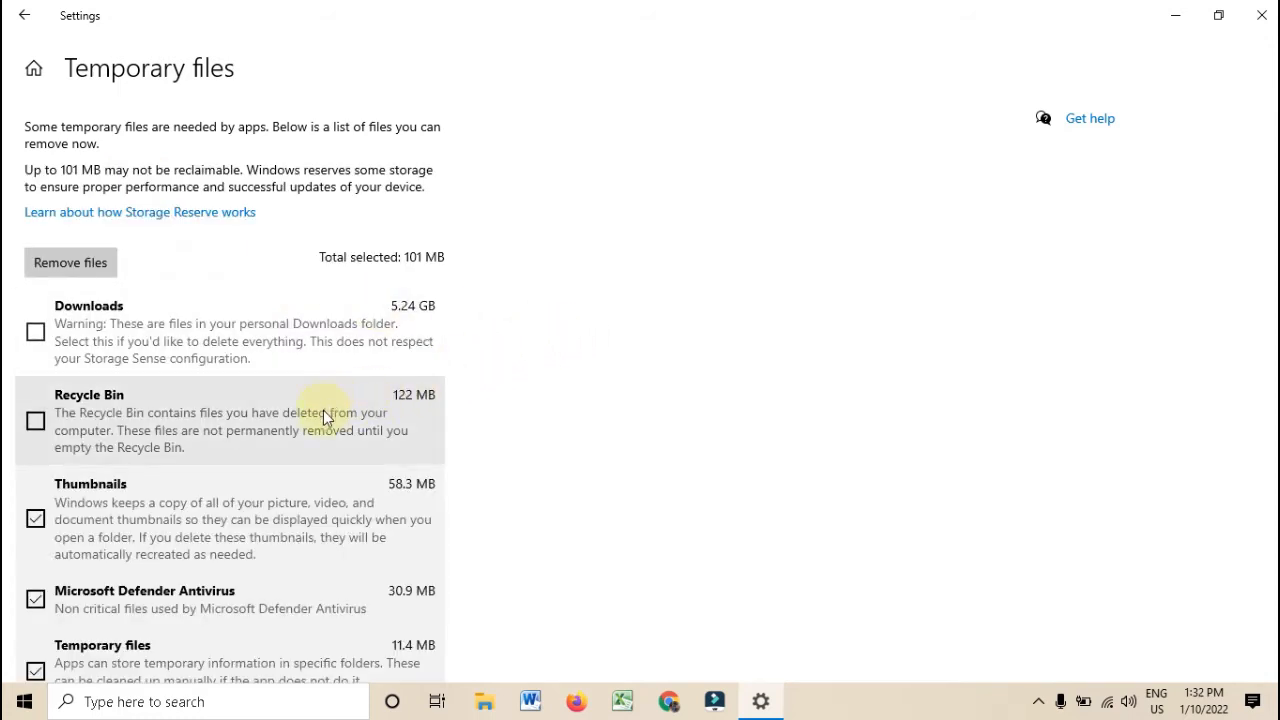
scroll(323, 410, down, 2)
scroll(316, 467, down, 4)
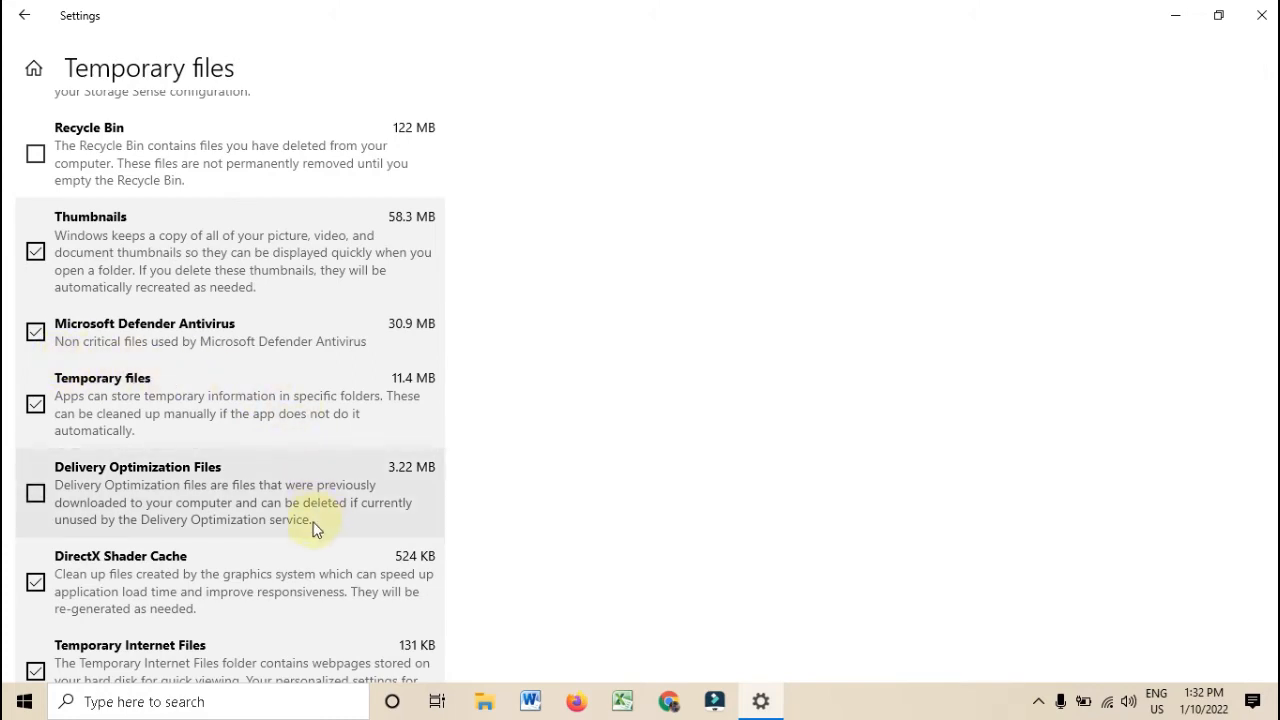
scroll(314, 528, down, 2)
scroll(311, 526, up, 5)
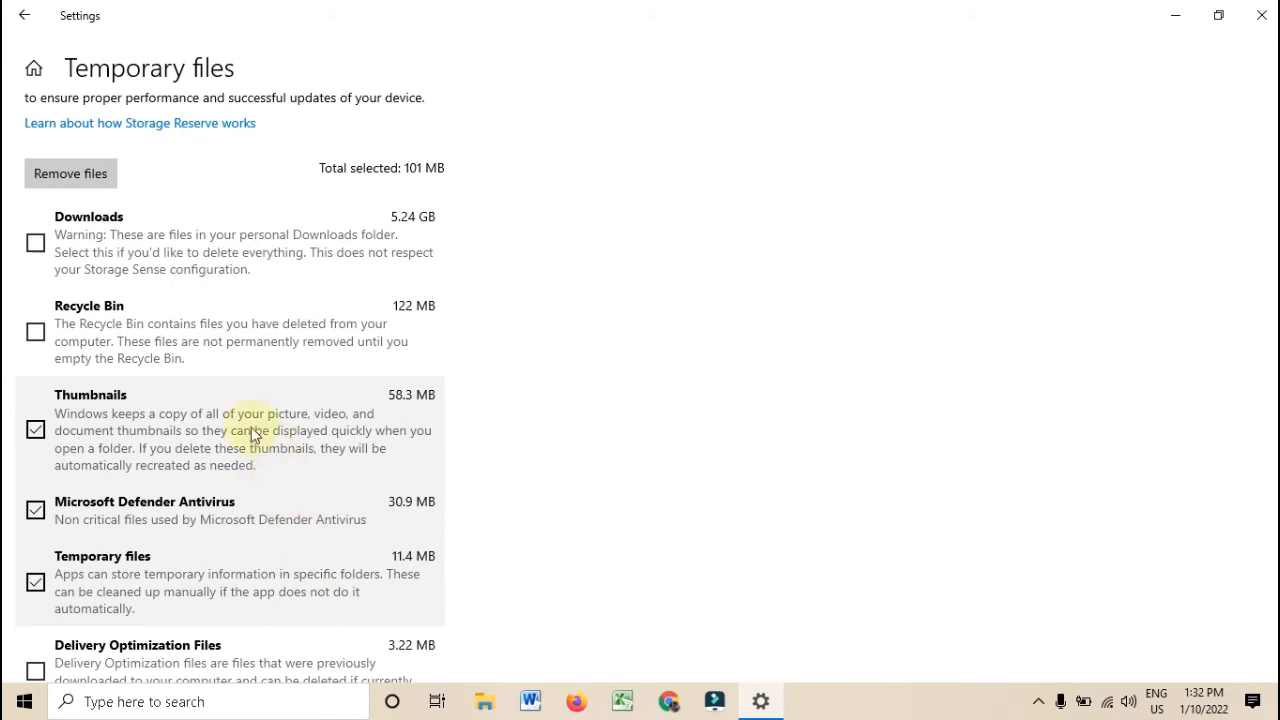
click(36, 338)
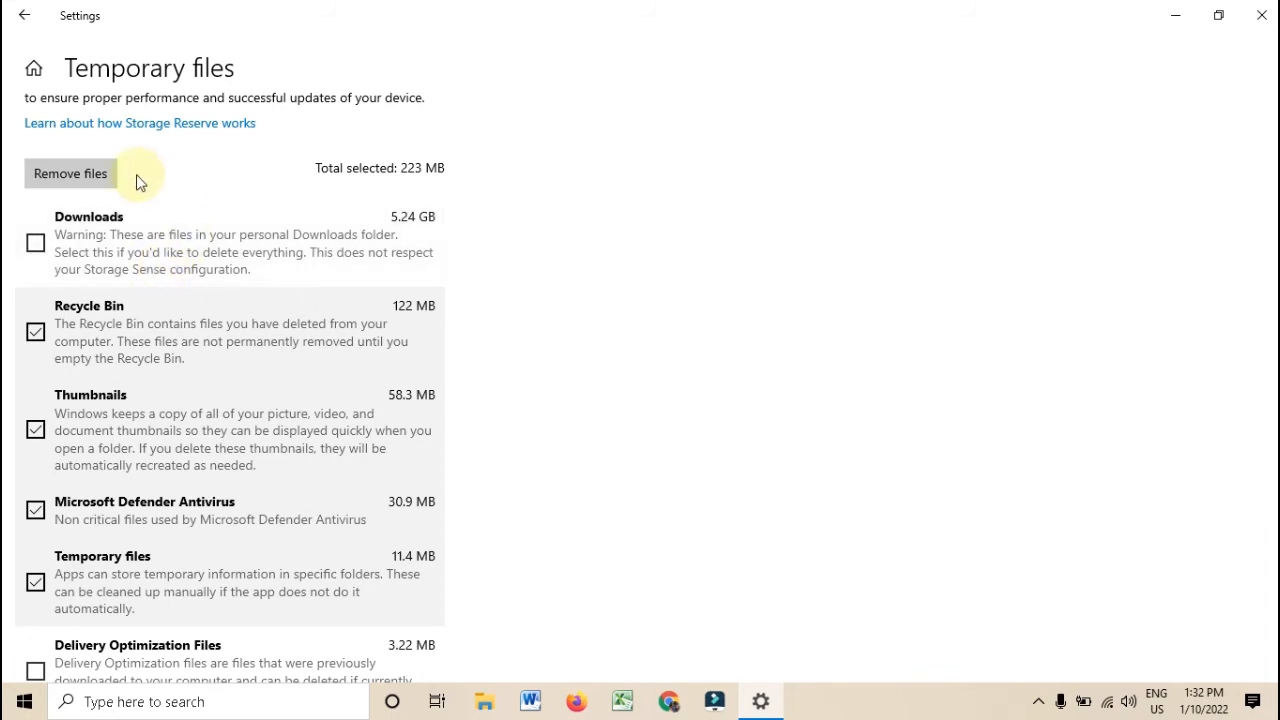
click(76, 176)
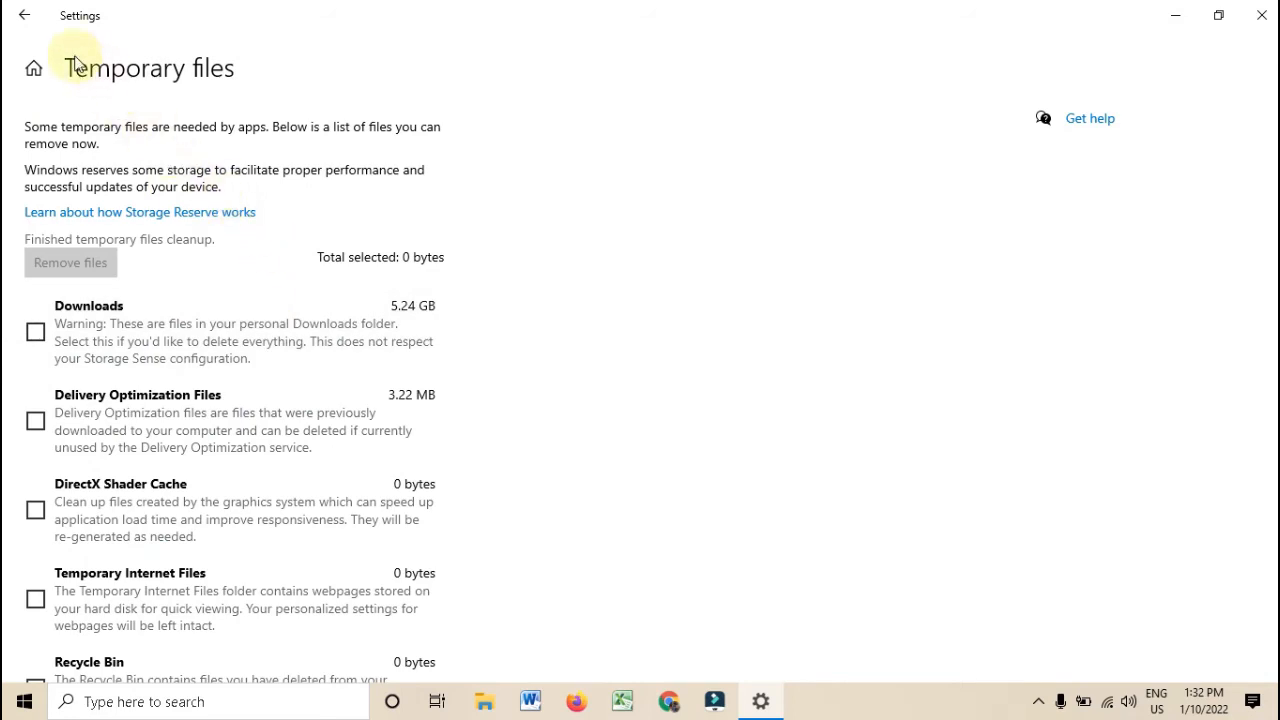
click(34, 24)
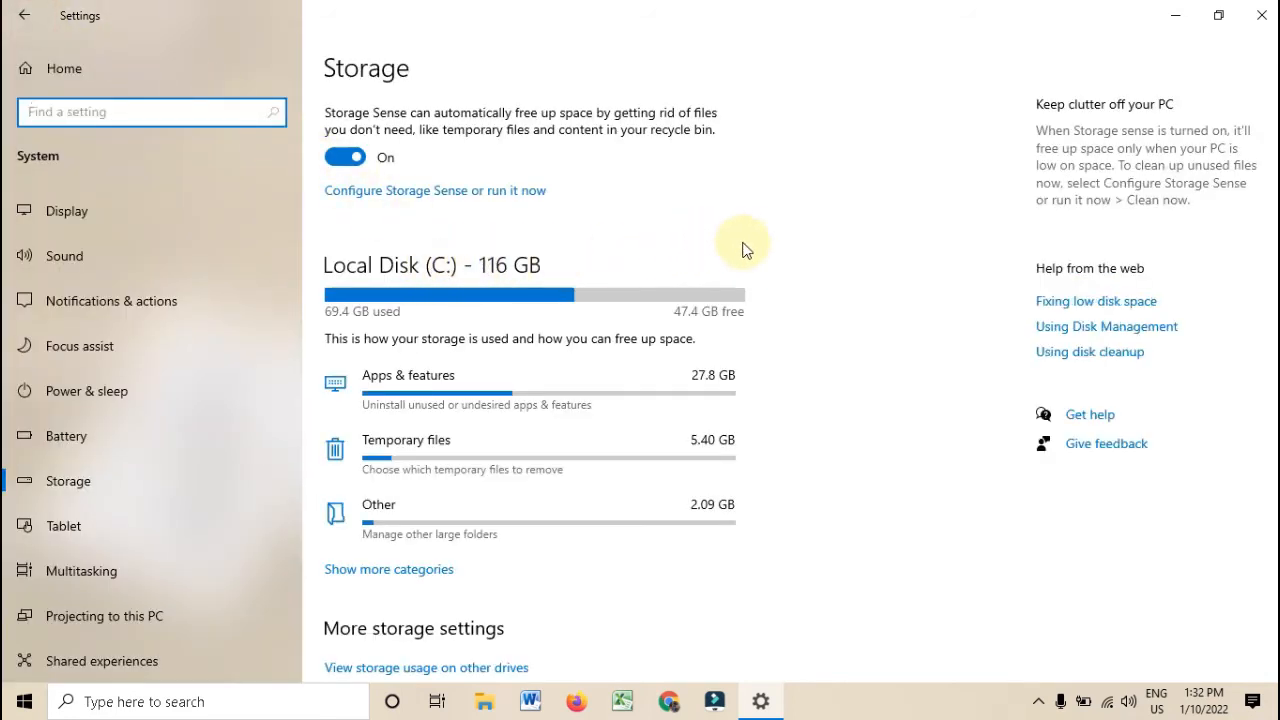
Step: Check the fragmentation status of the drives in Optimize Drives, and close the dialog and Settings
scroll(839, 407, down, 3)
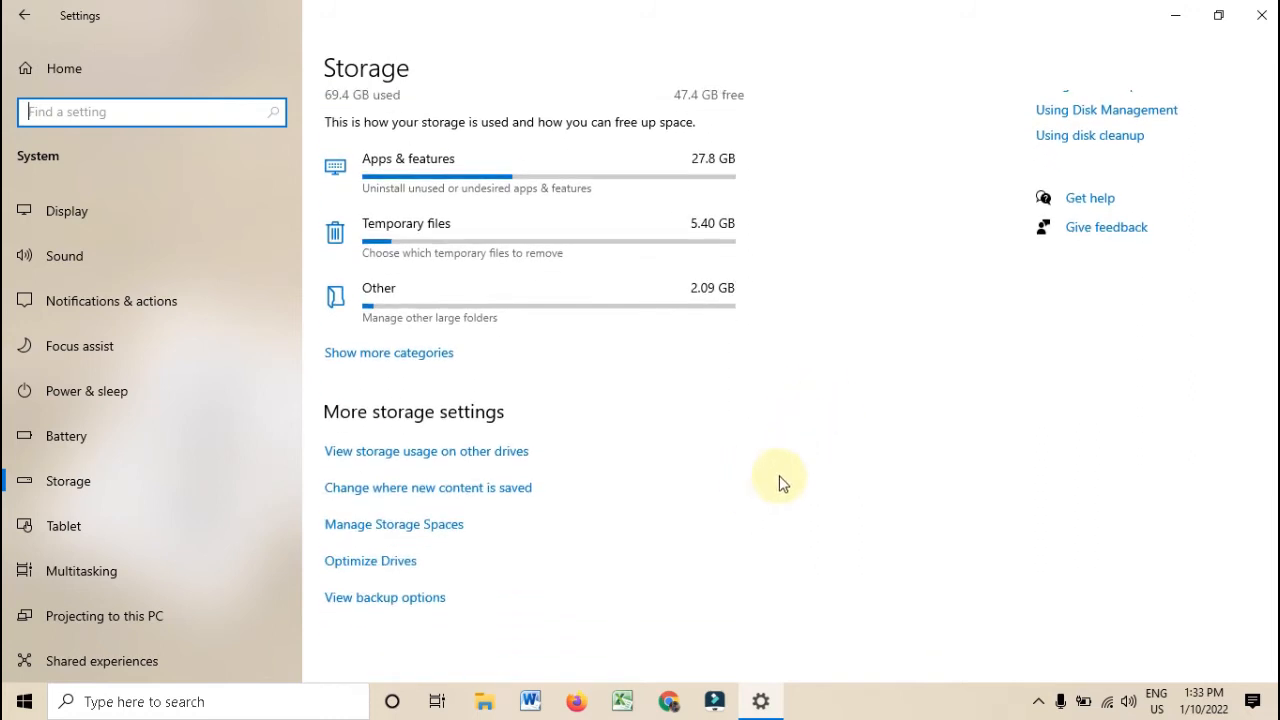
click(401, 568)
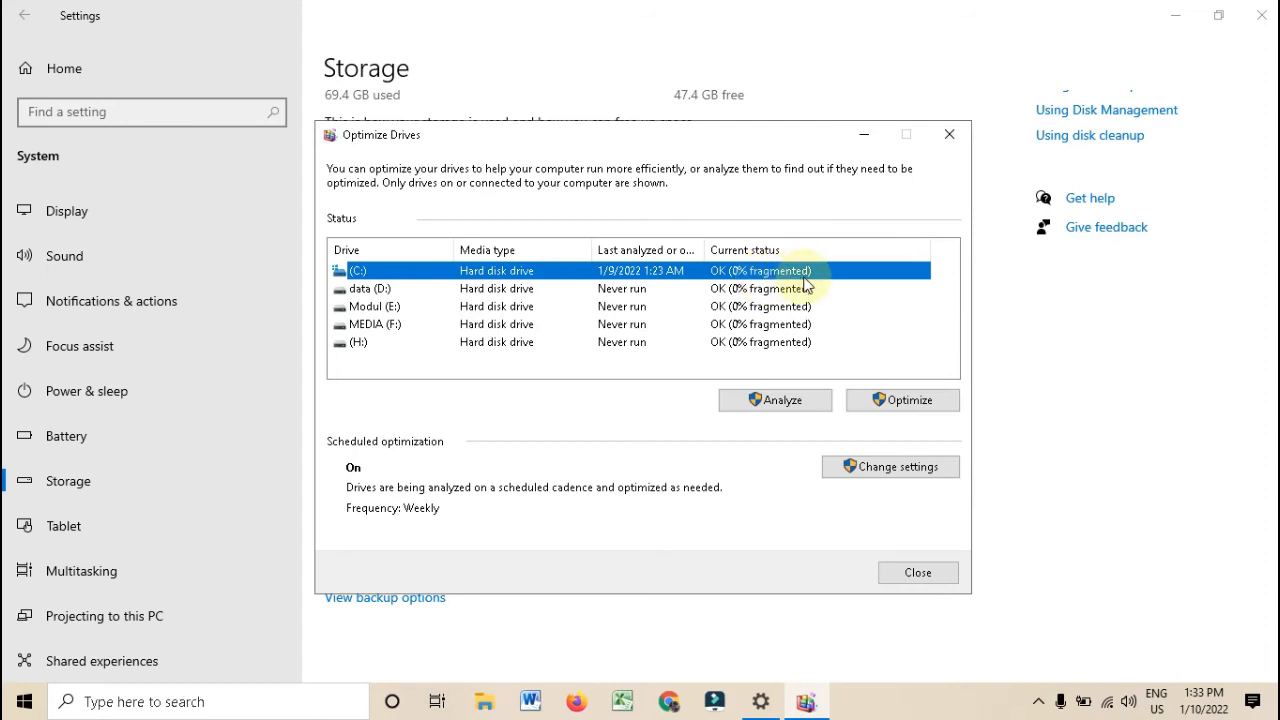
click(919, 571)
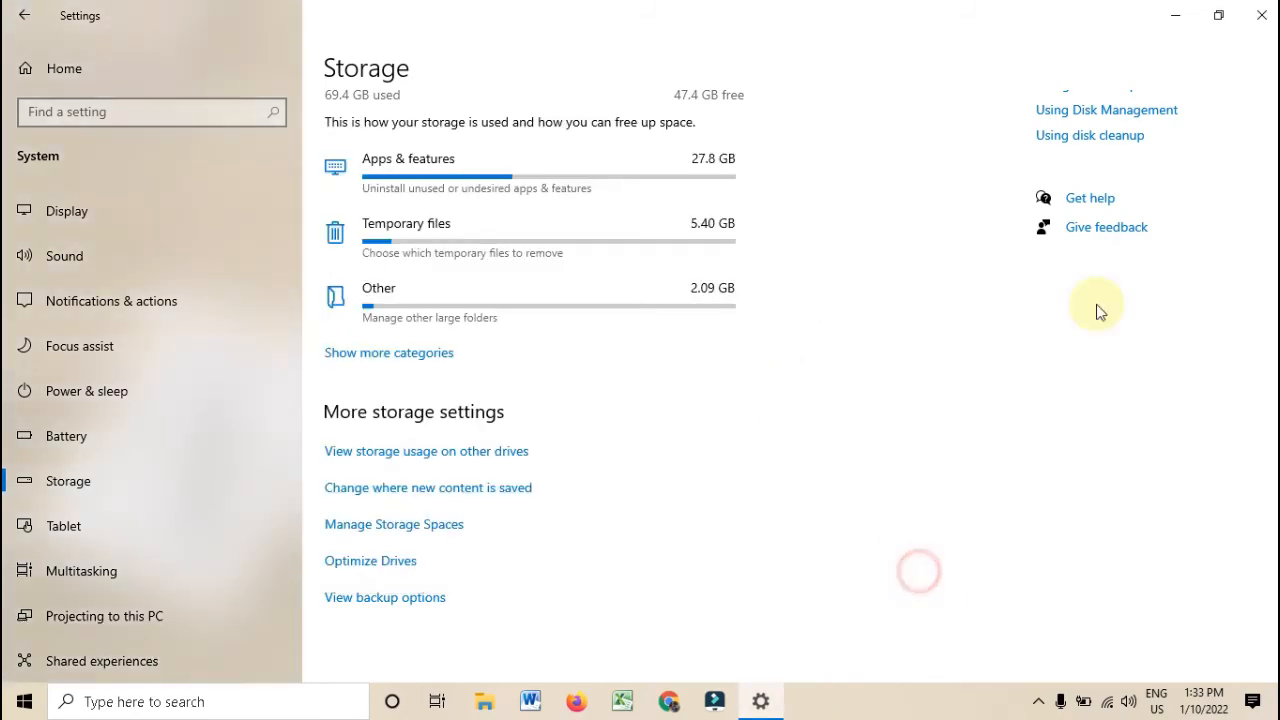
click(1258, 16)
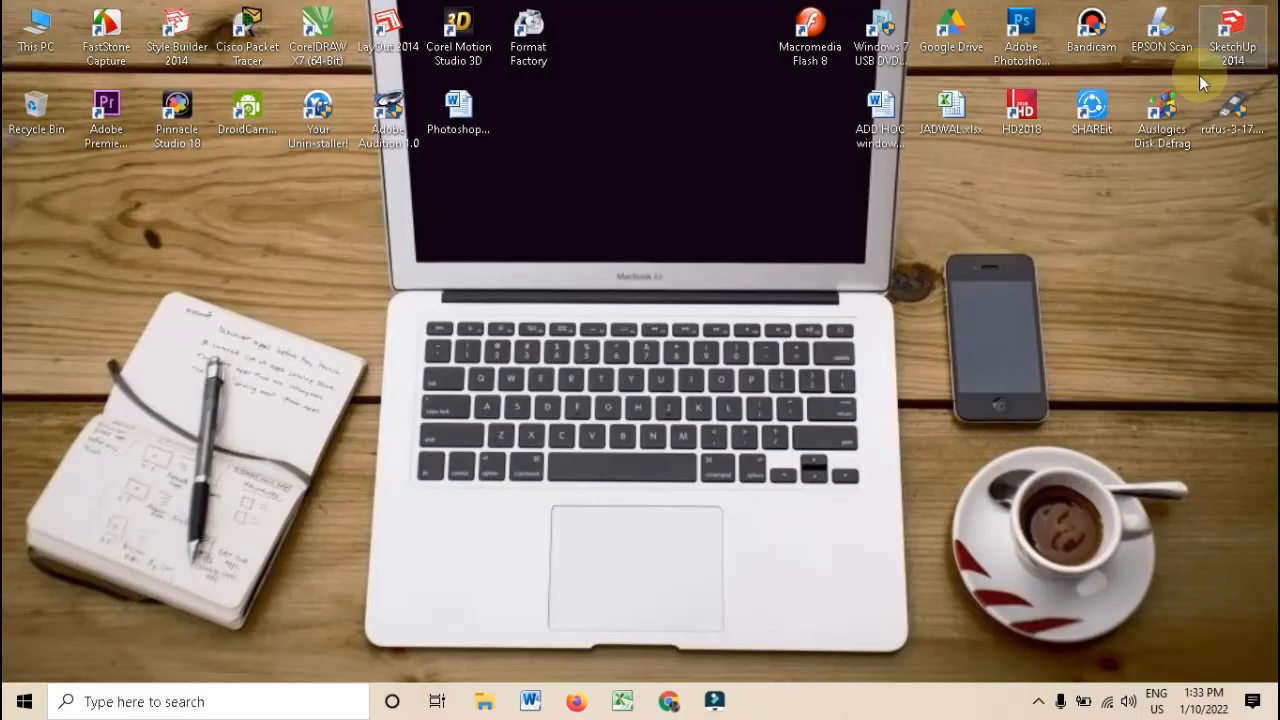
Step: Defragment all drives in Auslogics Disk Defrag with turning off the PC afterward left disabled, and close the program
double_click(1161, 133)
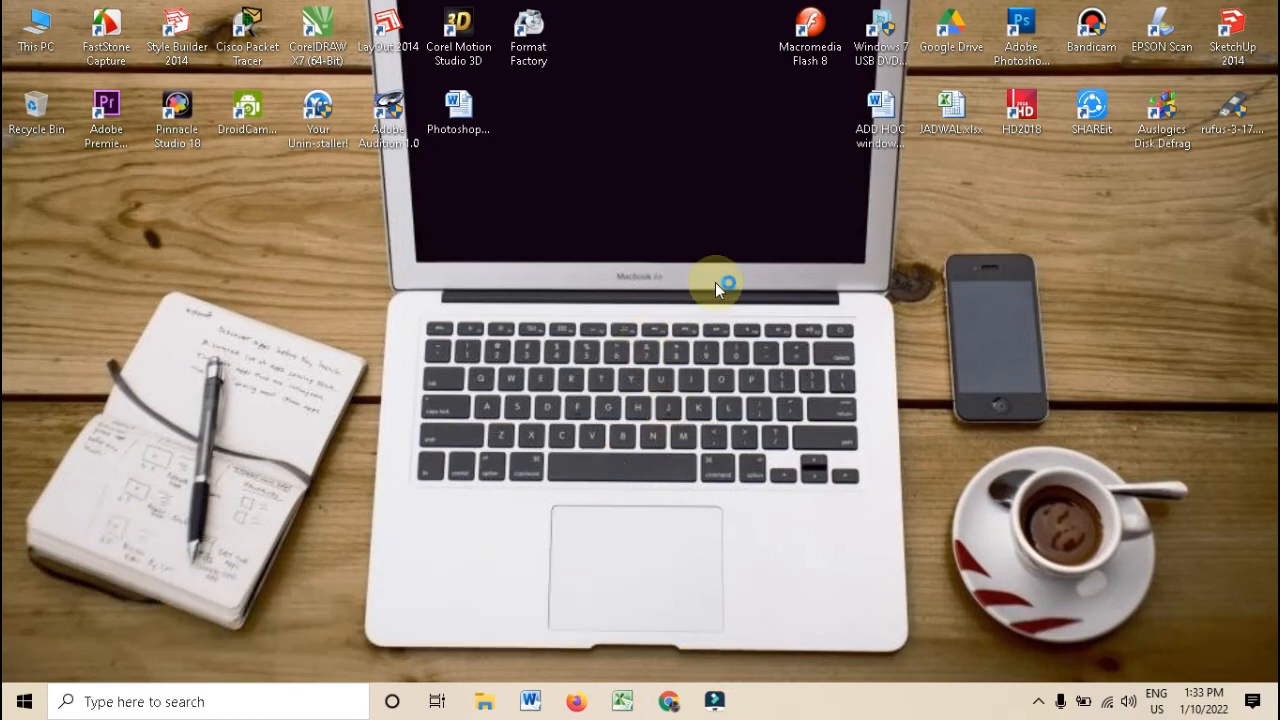
click(853, 274)
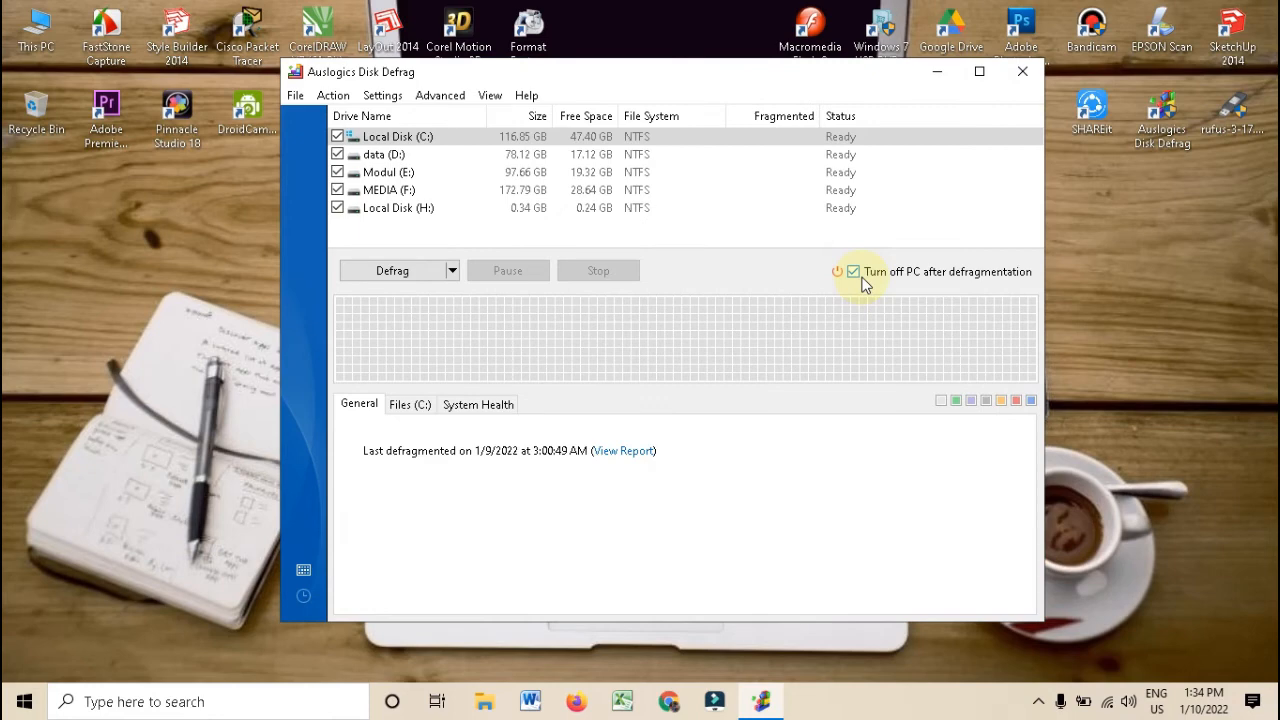
click(853, 274)
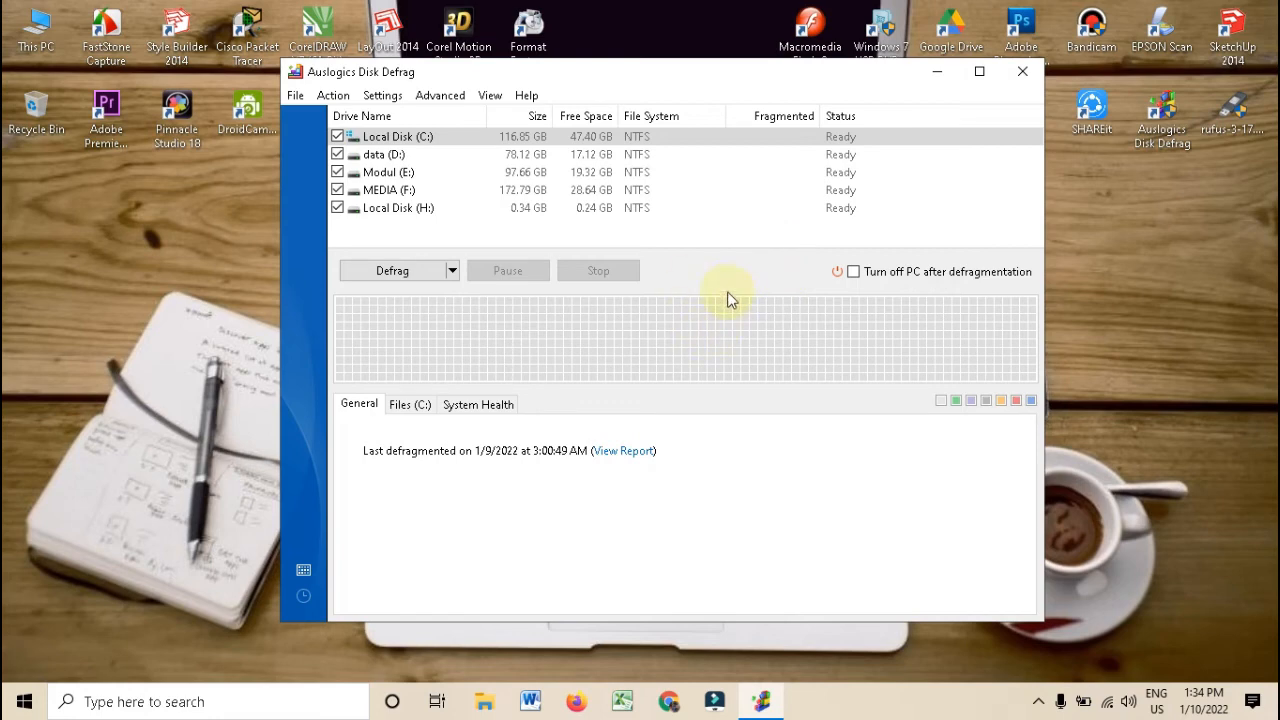
click(392, 274)
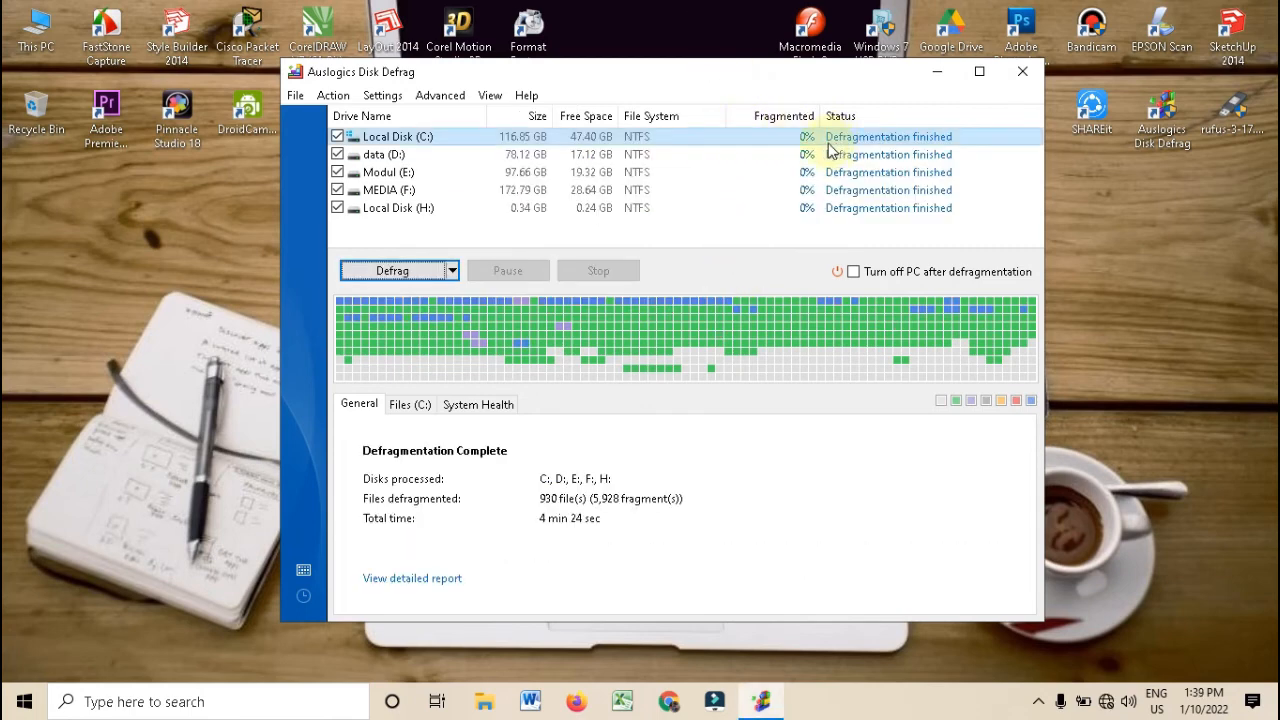
click(1022, 71)
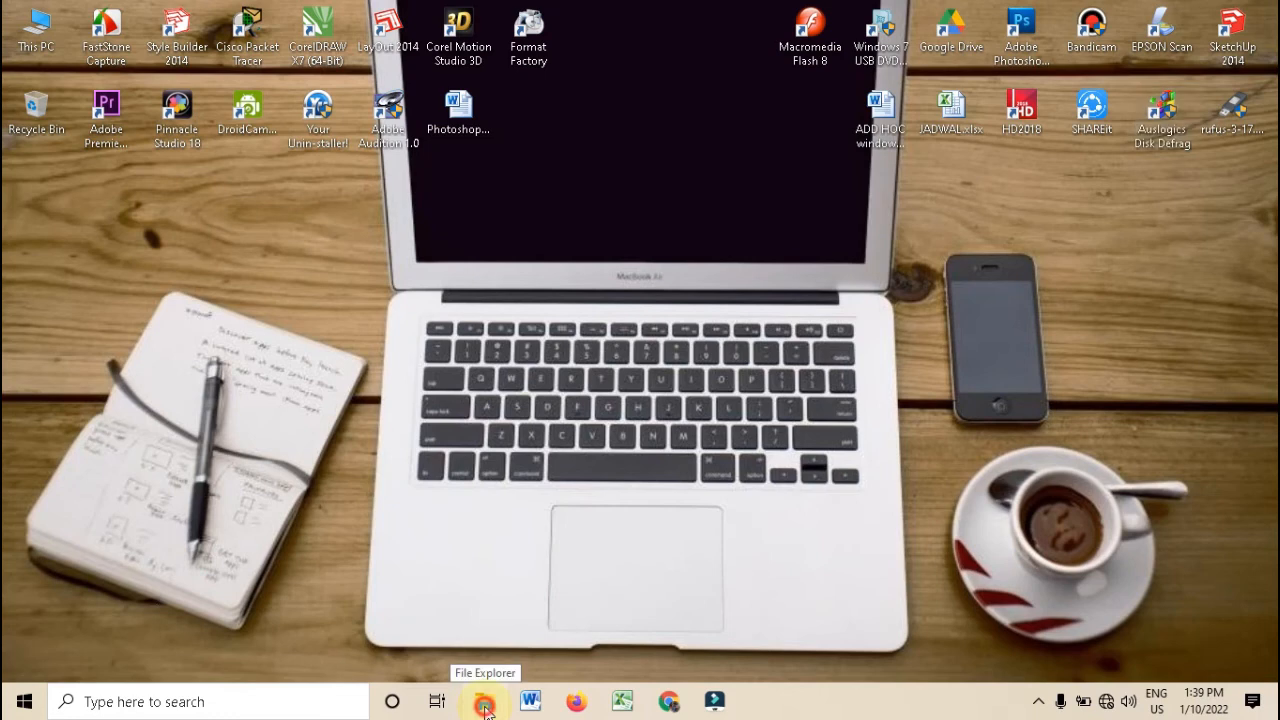
Step: Open Disk Cleanup for Local Disk (C:) from the drive's properties in File Explorer
click(485, 703)
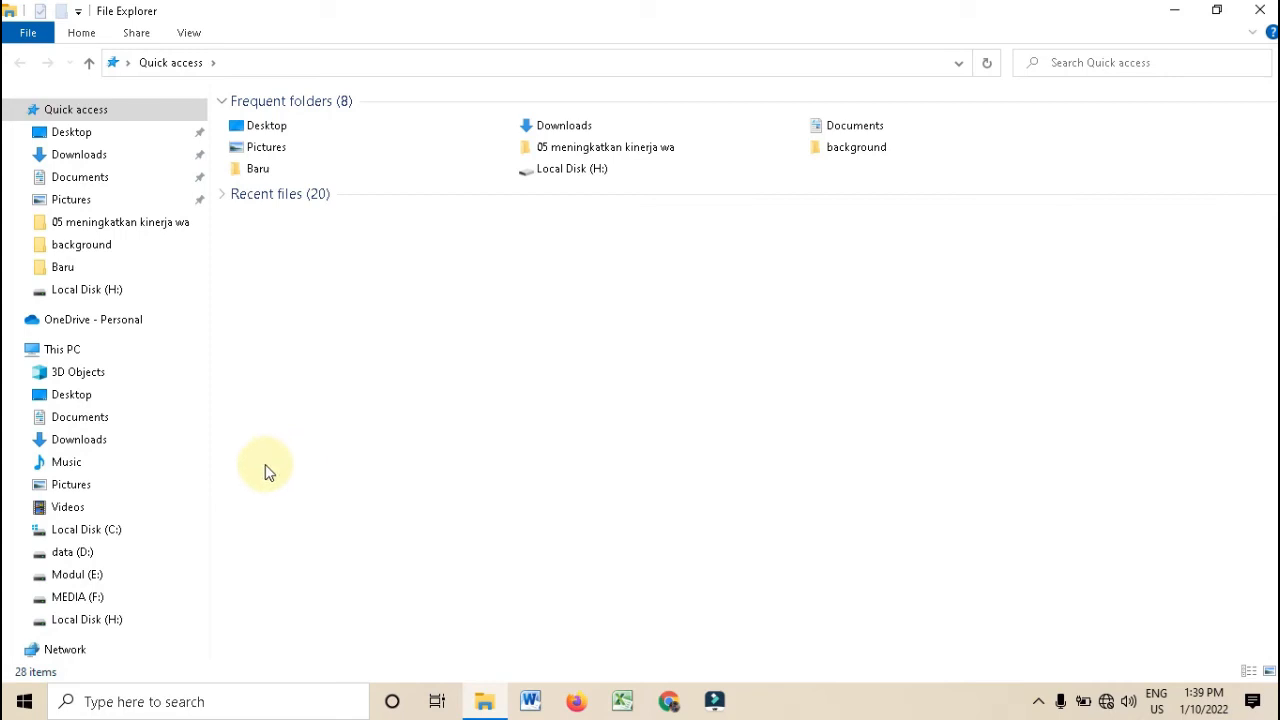
right_click(109, 535)
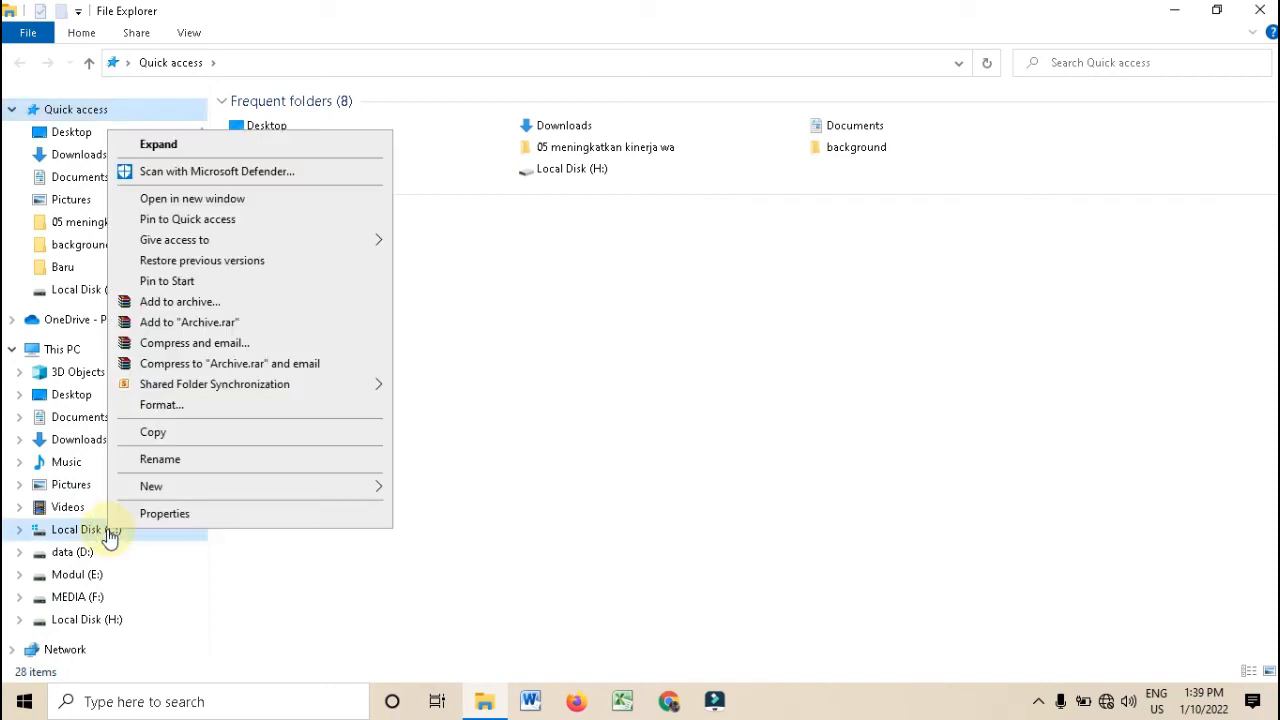
click(166, 520)
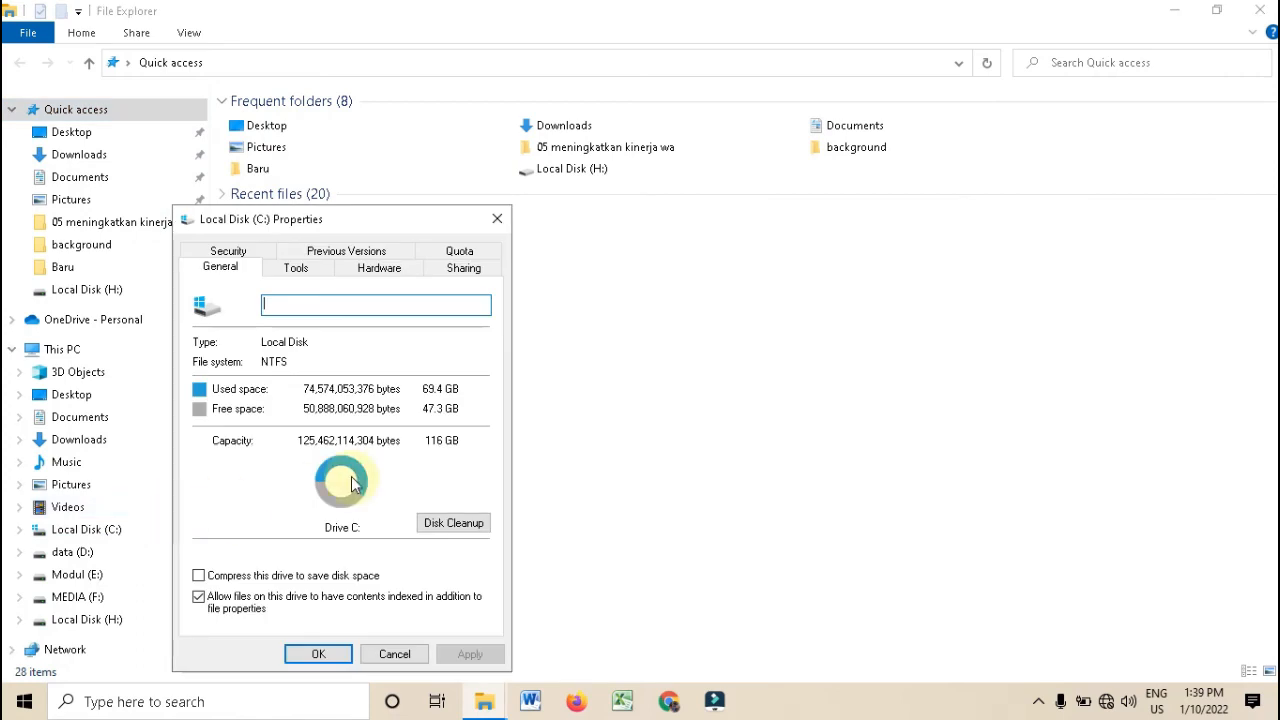
drag(366, 225, 600, 88)
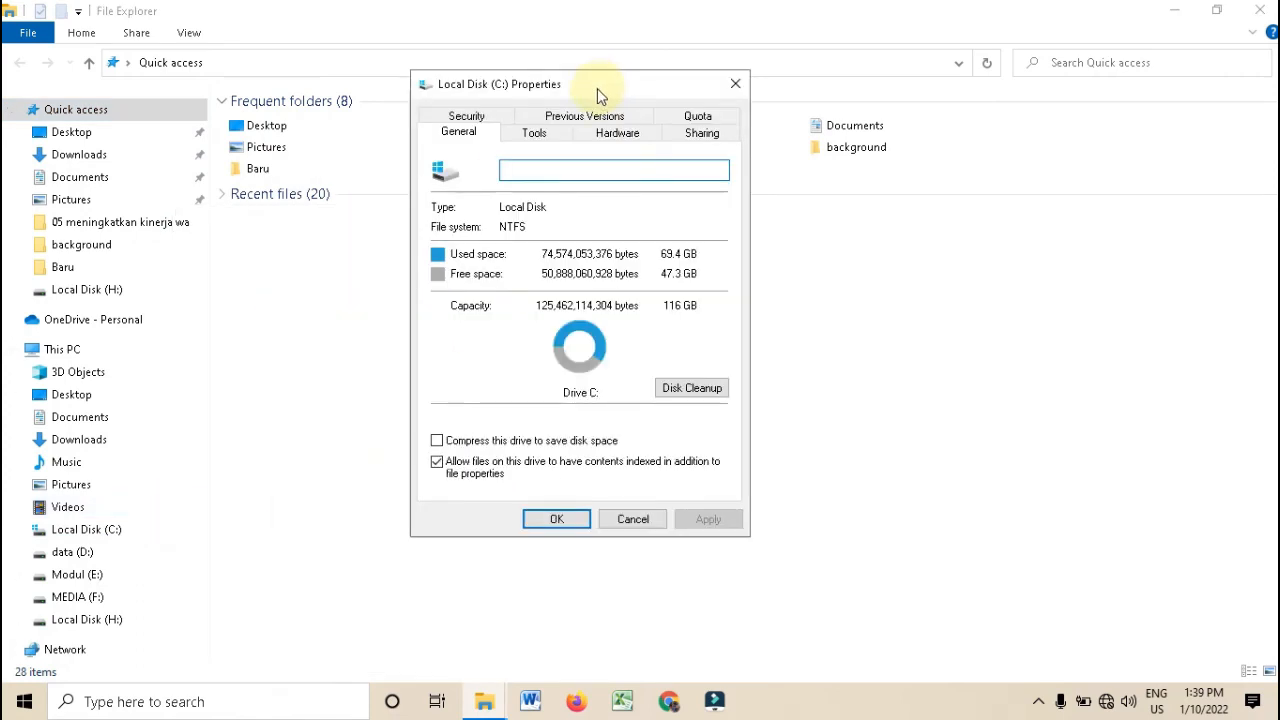
click(700, 398)
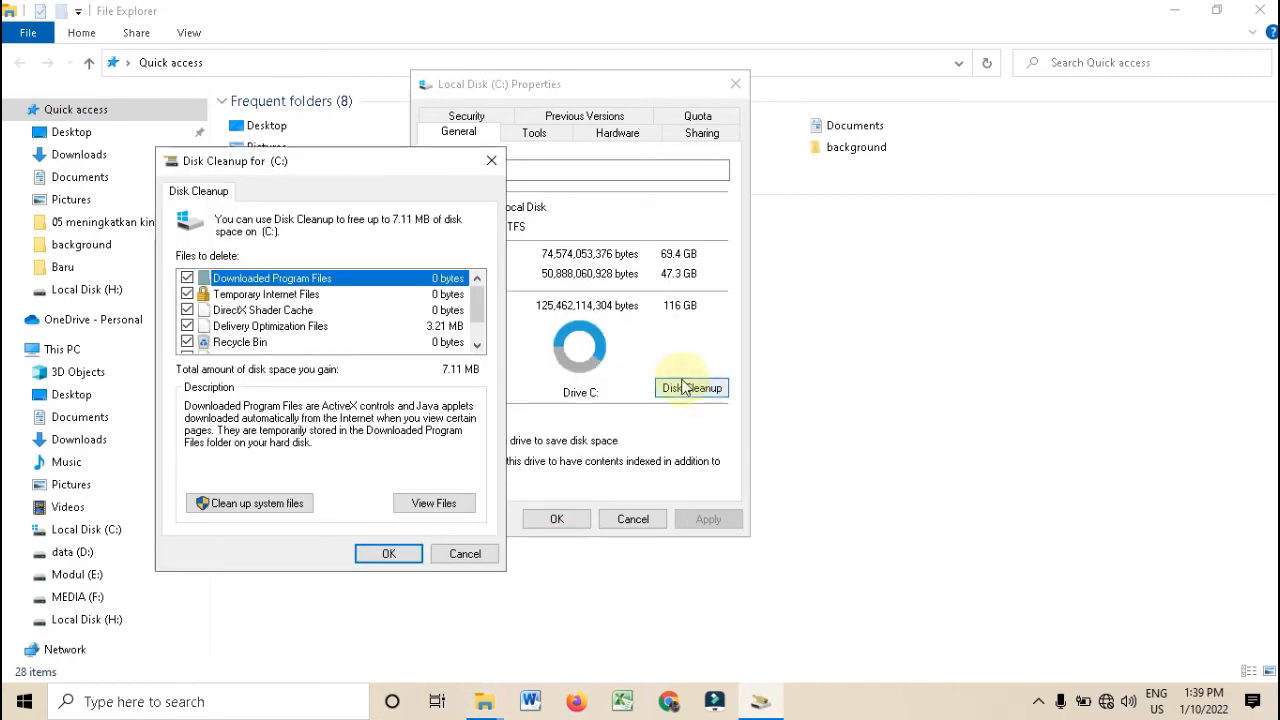
drag(322, 165, 526, 145)
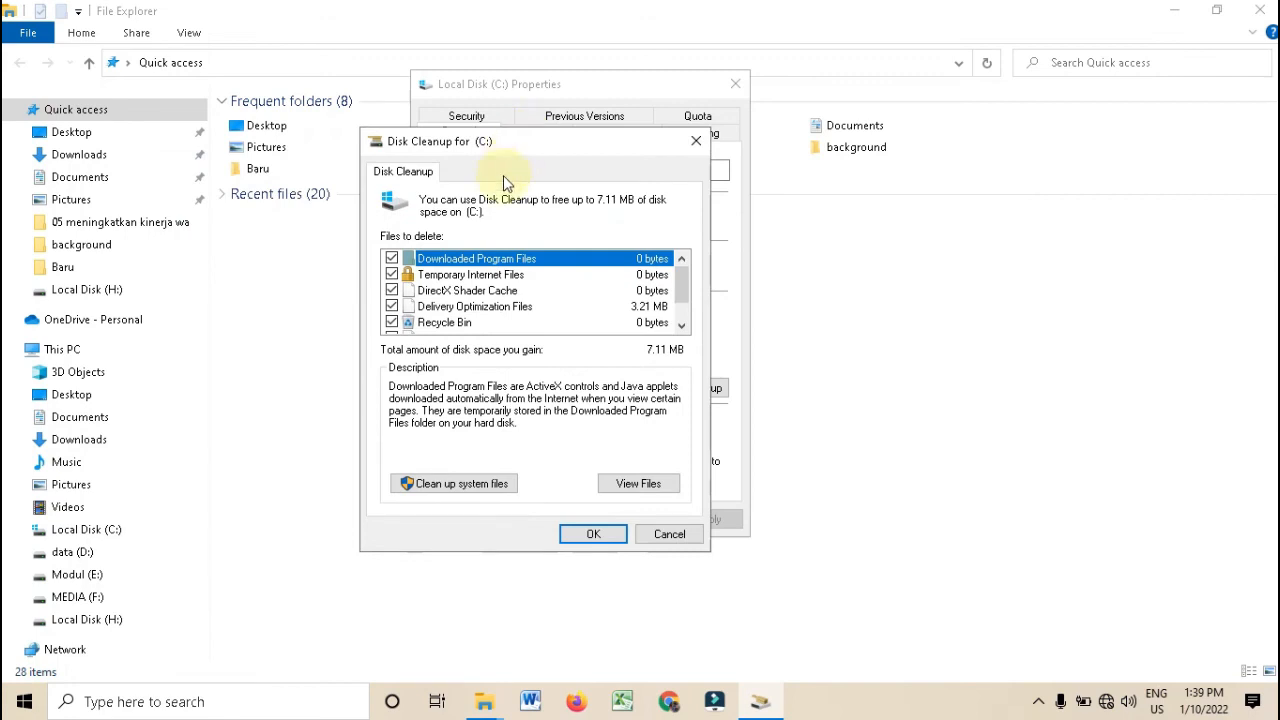
Step: Review the file categories to delete on drive C: and extend Disk Cleanup to system files
scroll(393, 270, down, 1)
click(392, 274)
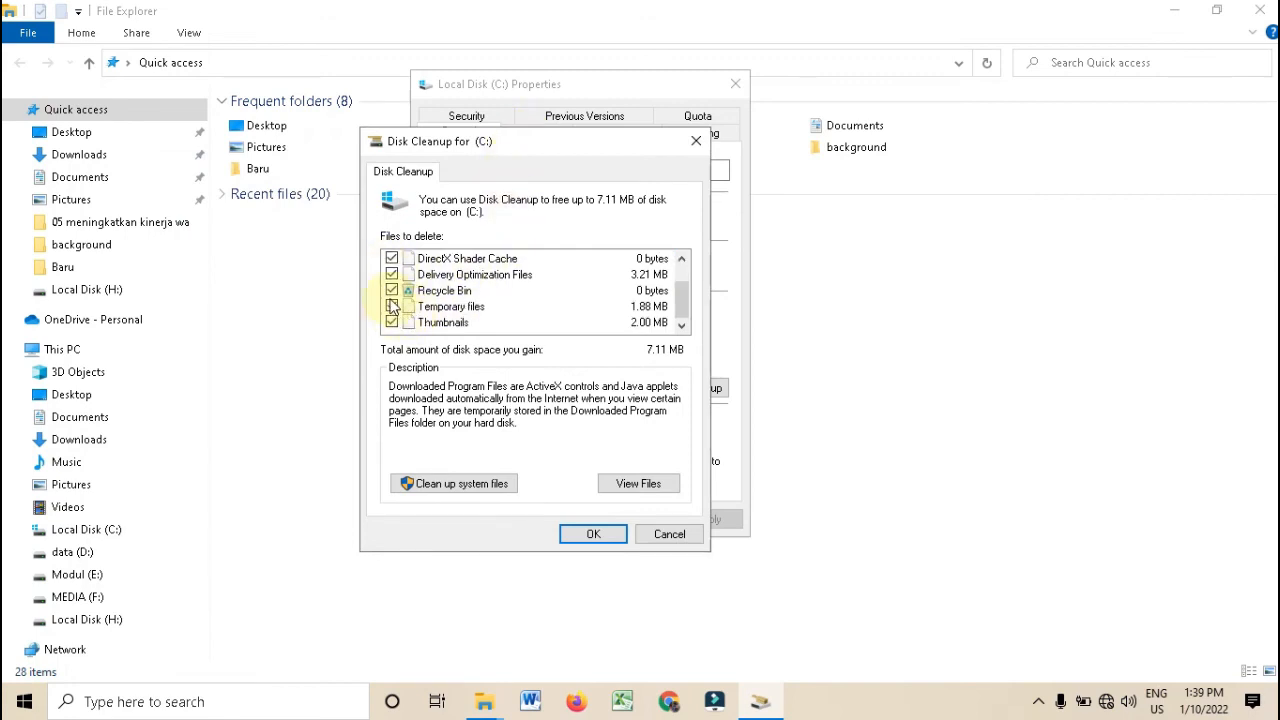
scroll(440, 292, up, 1)
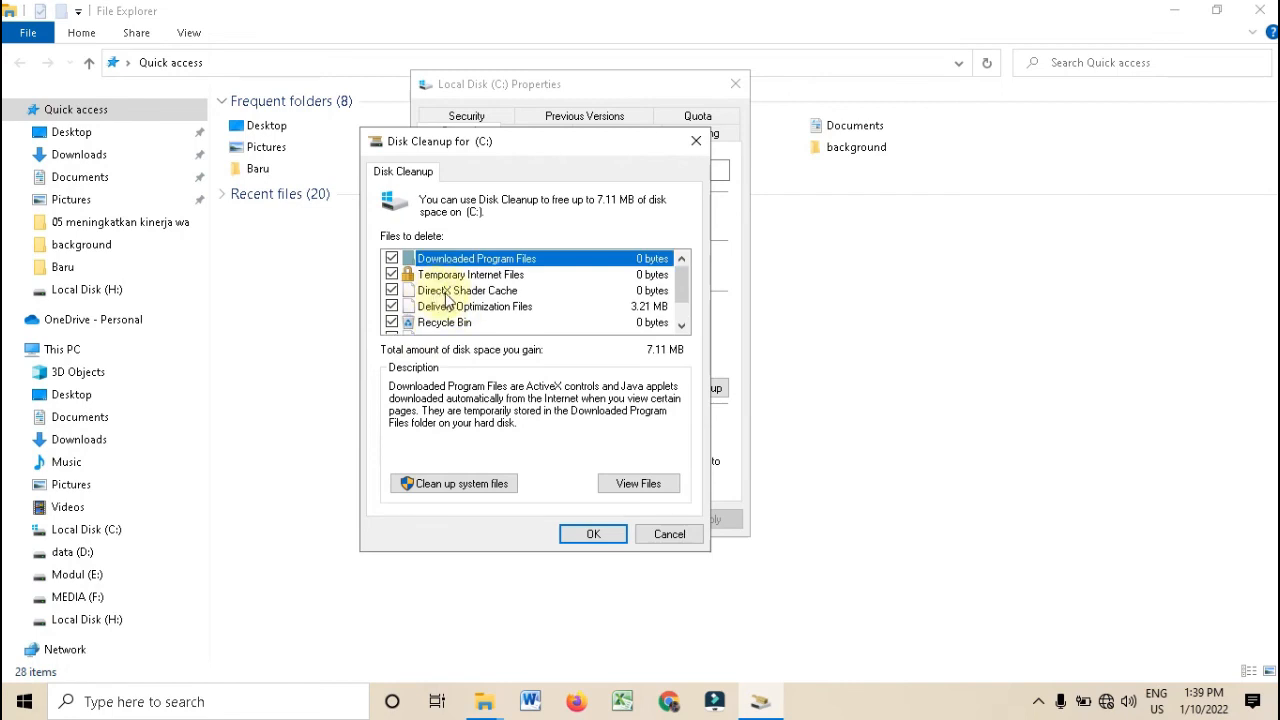
click(461, 488)
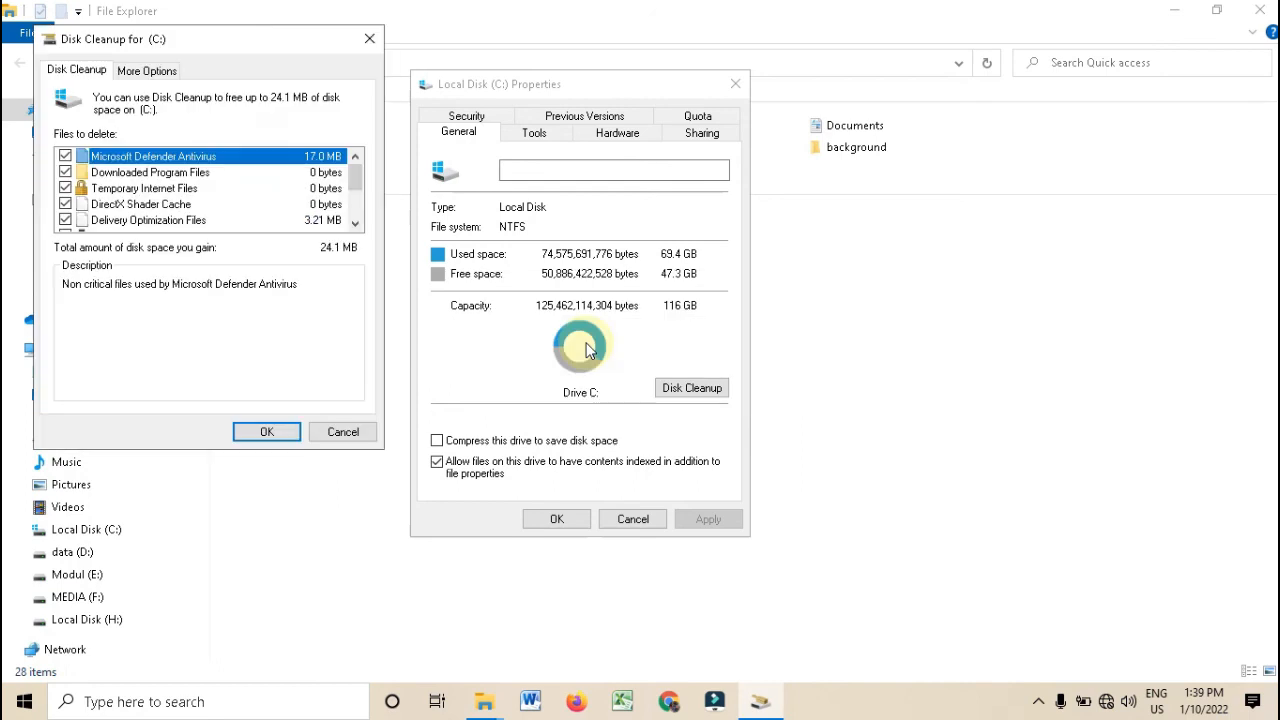
drag(203, 36, 543, 79)
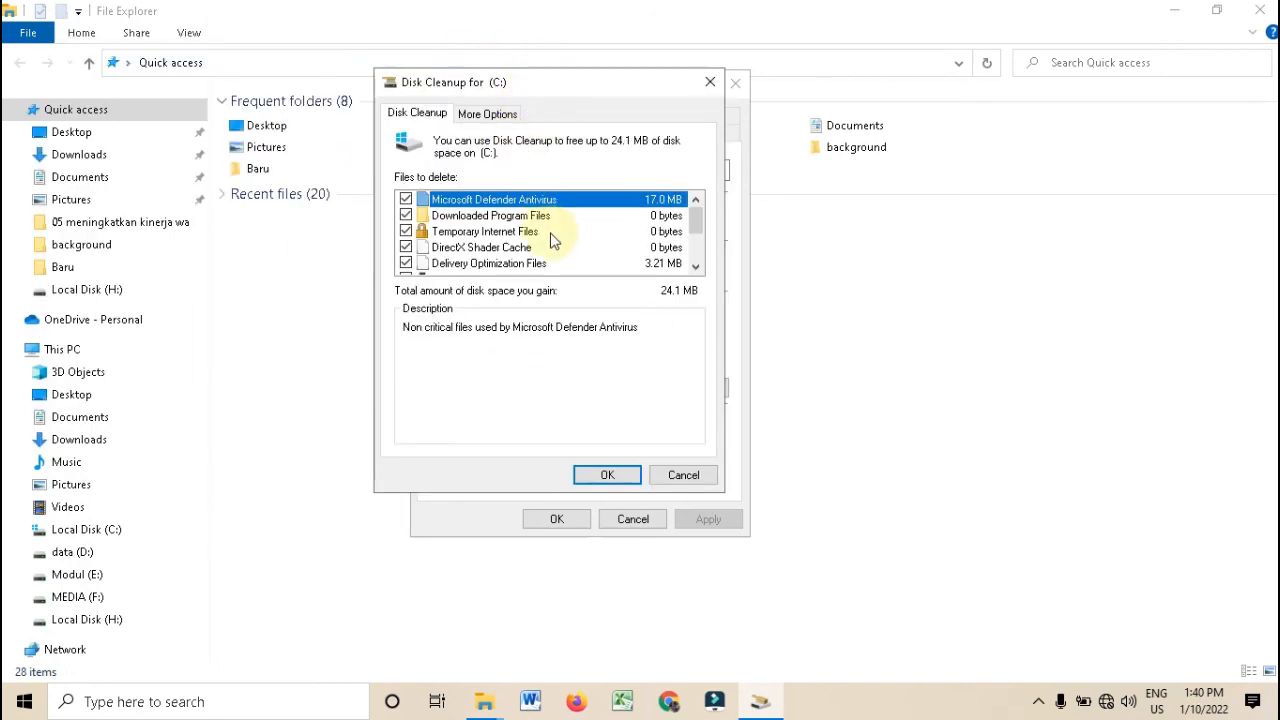
Step: Permanently delete all checked file categories on drive C:, and close the drive's properties and File Explorer
click(694, 242)
drag(696, 262, 694, 208)
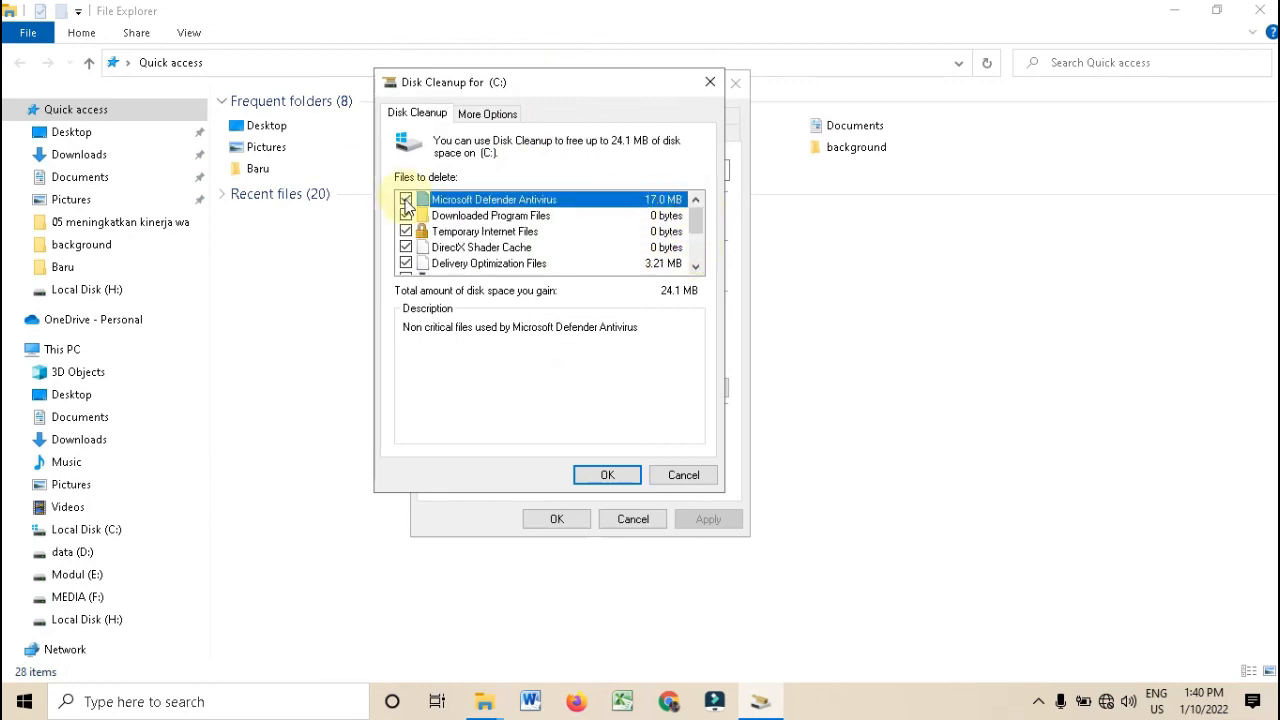
scroll(406, 205, down, 2)
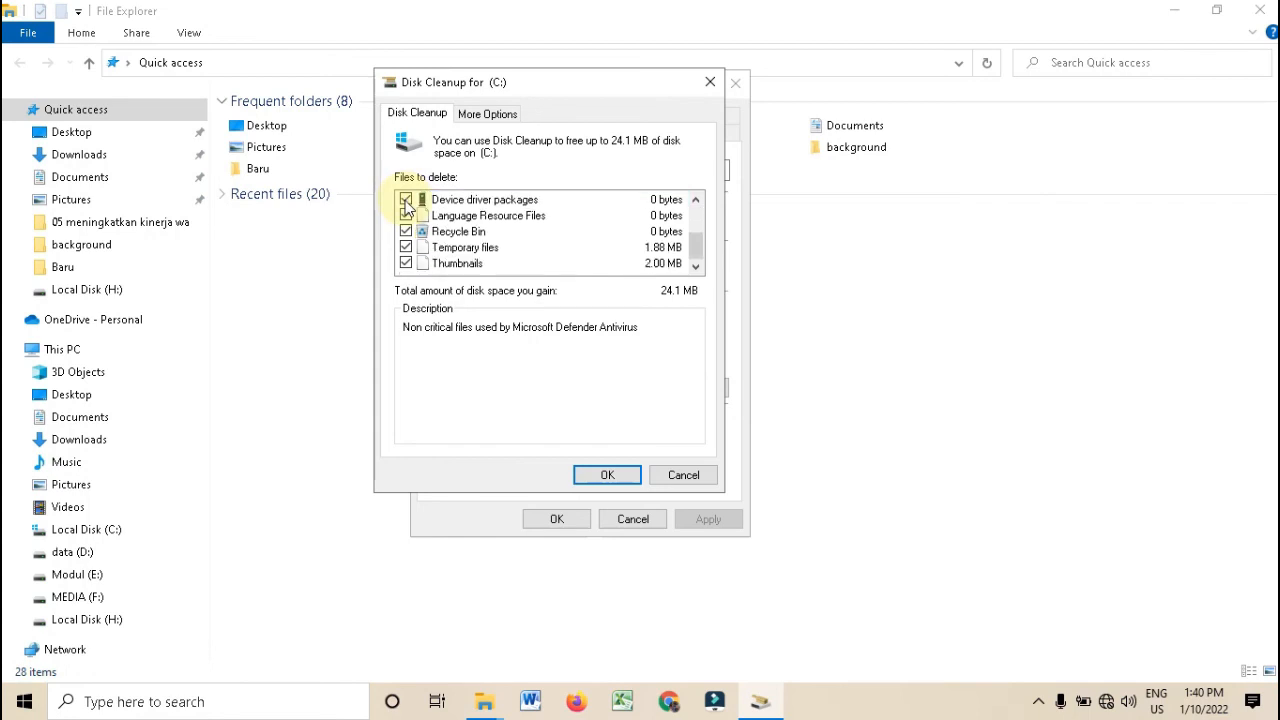
click(603, 477)
click(664, 362)
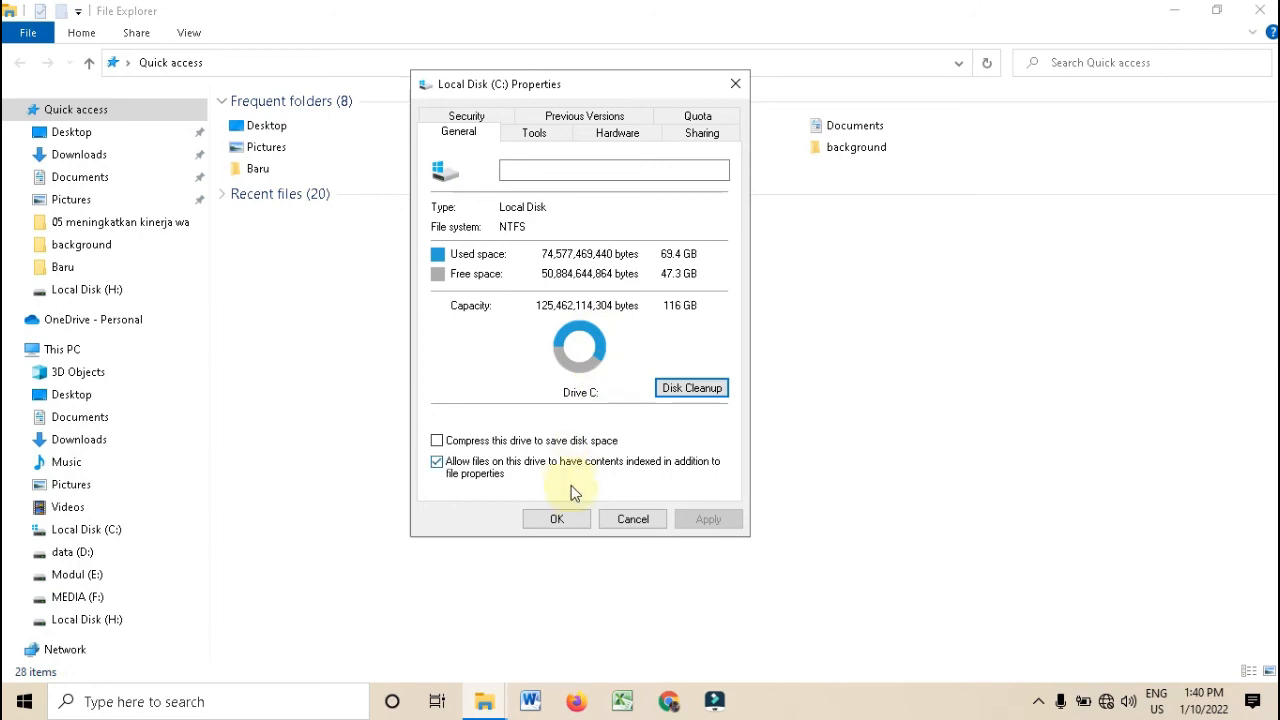
click(557, 519)
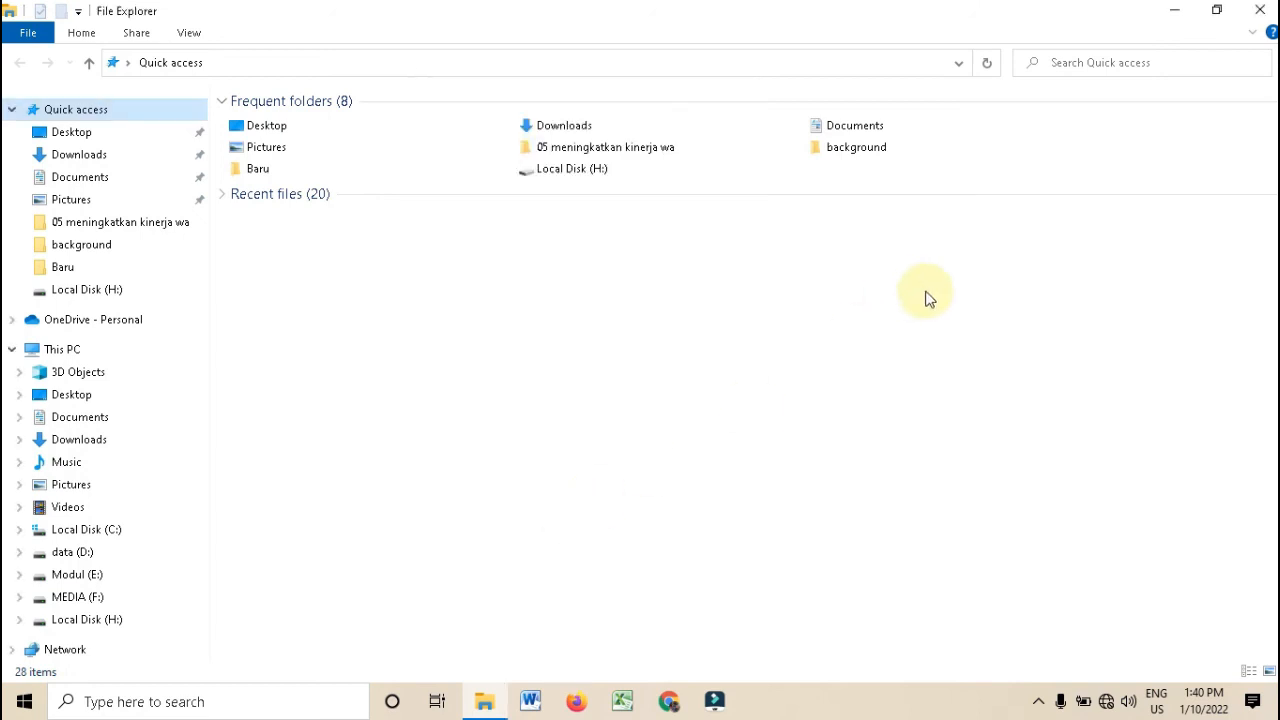
click(1254, 12)
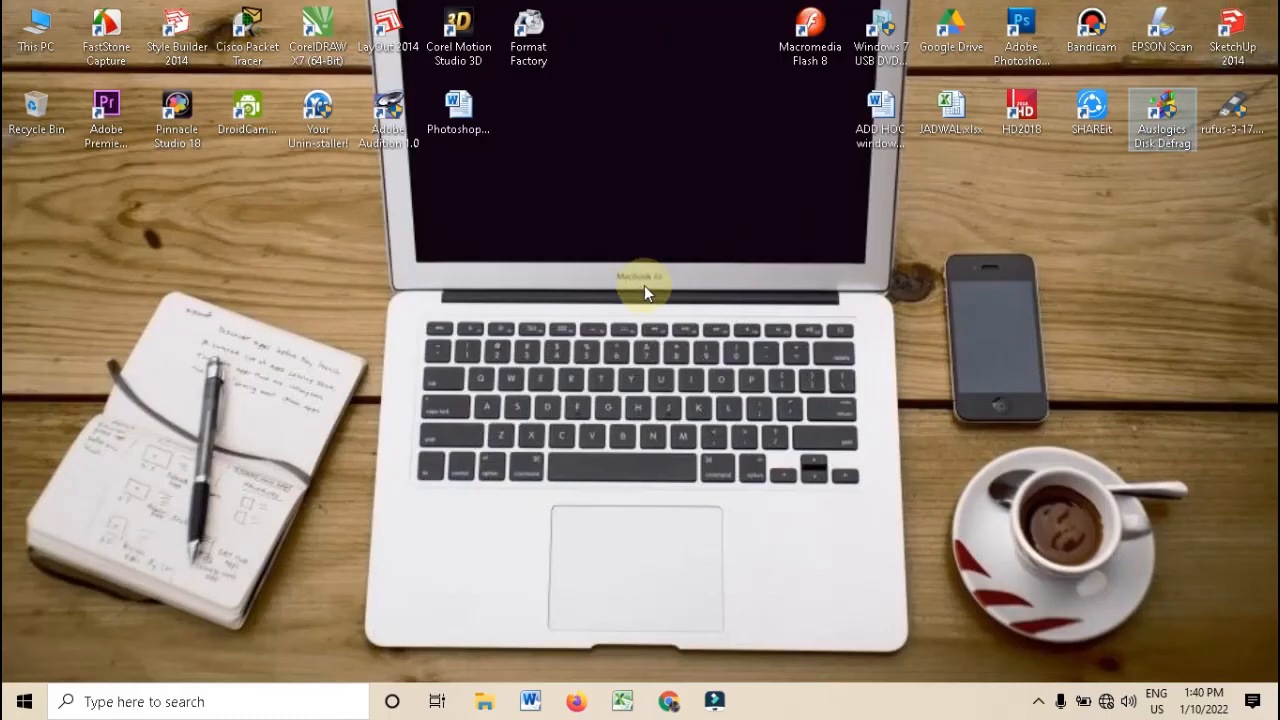